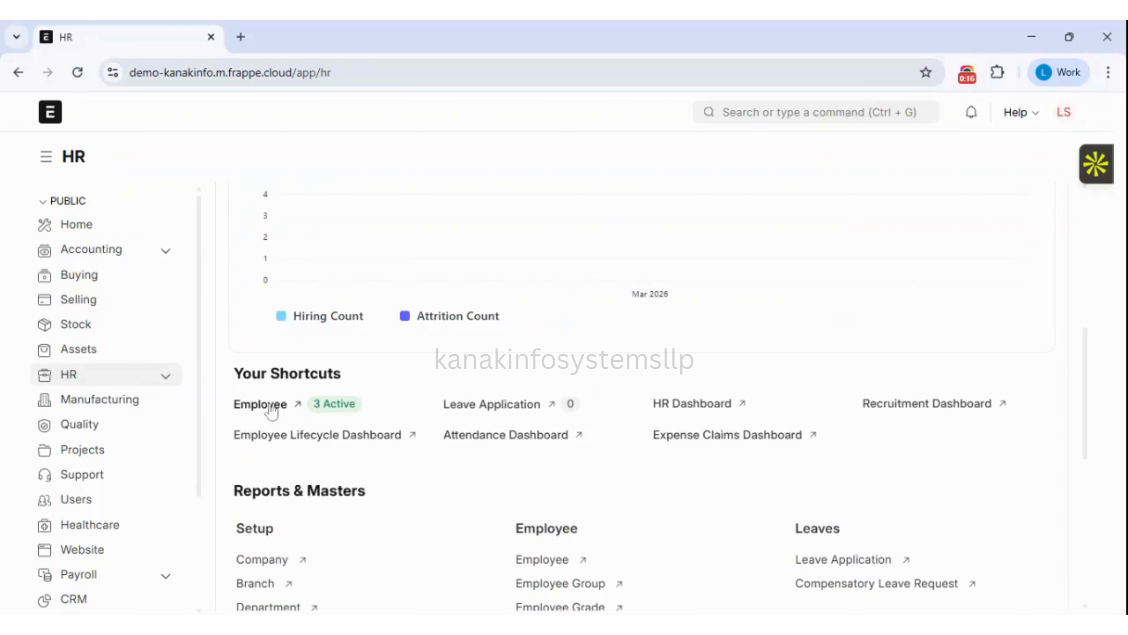
Open the active employee list from the HR workspace and start a blank new Employee.
left_click(259, 413)
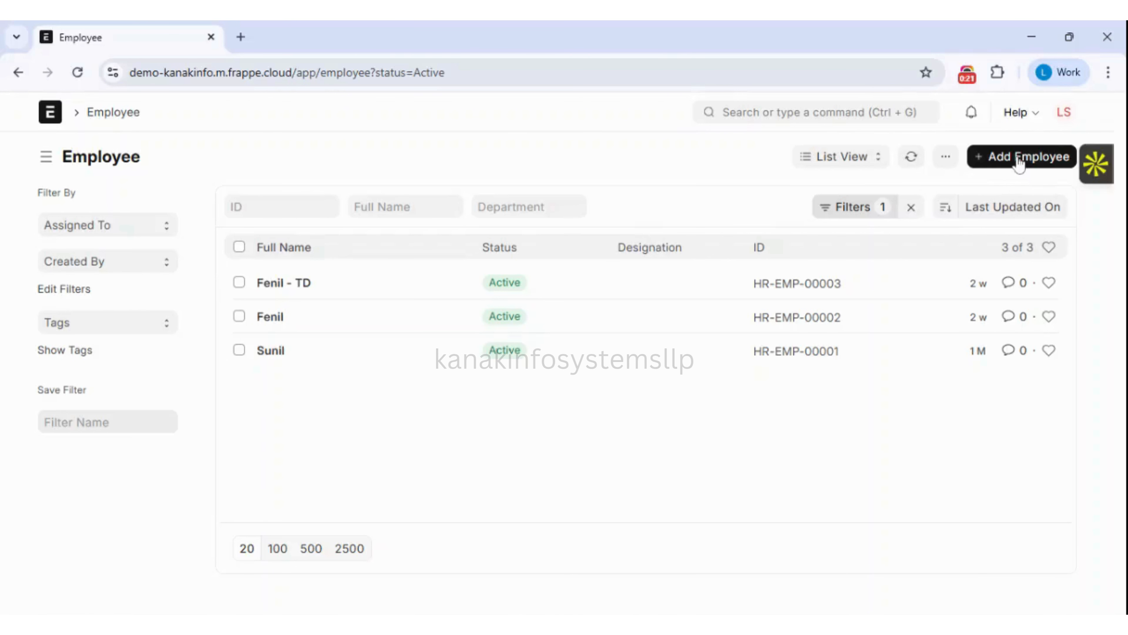
left_click(1018, 158)
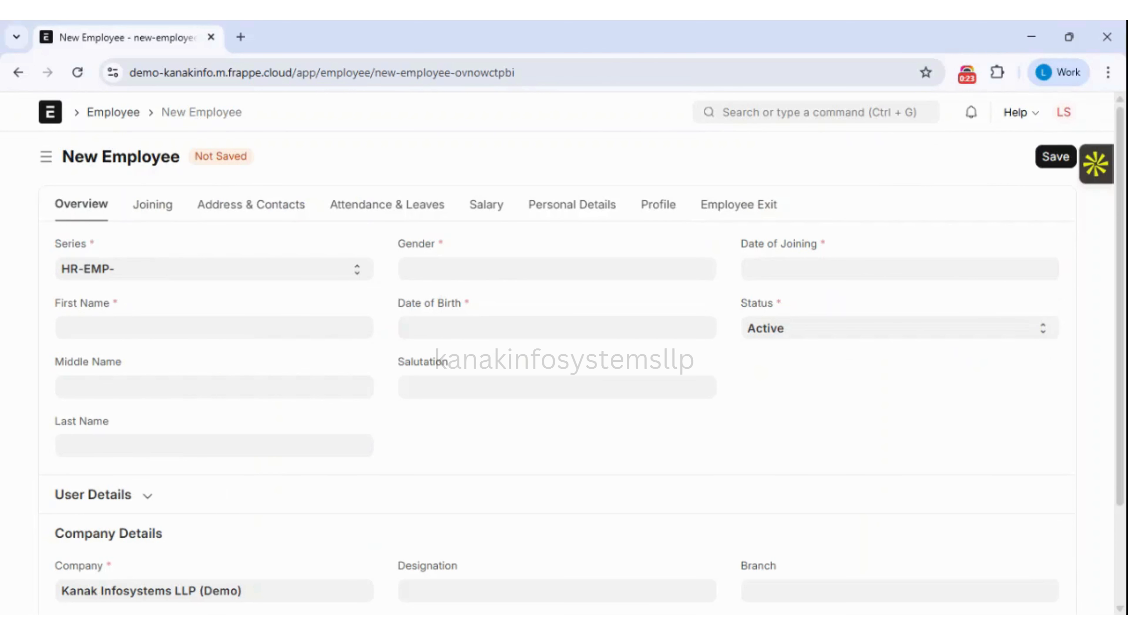
Enter the employee's first and last name and set gender to Male.
left_click(211, 328)
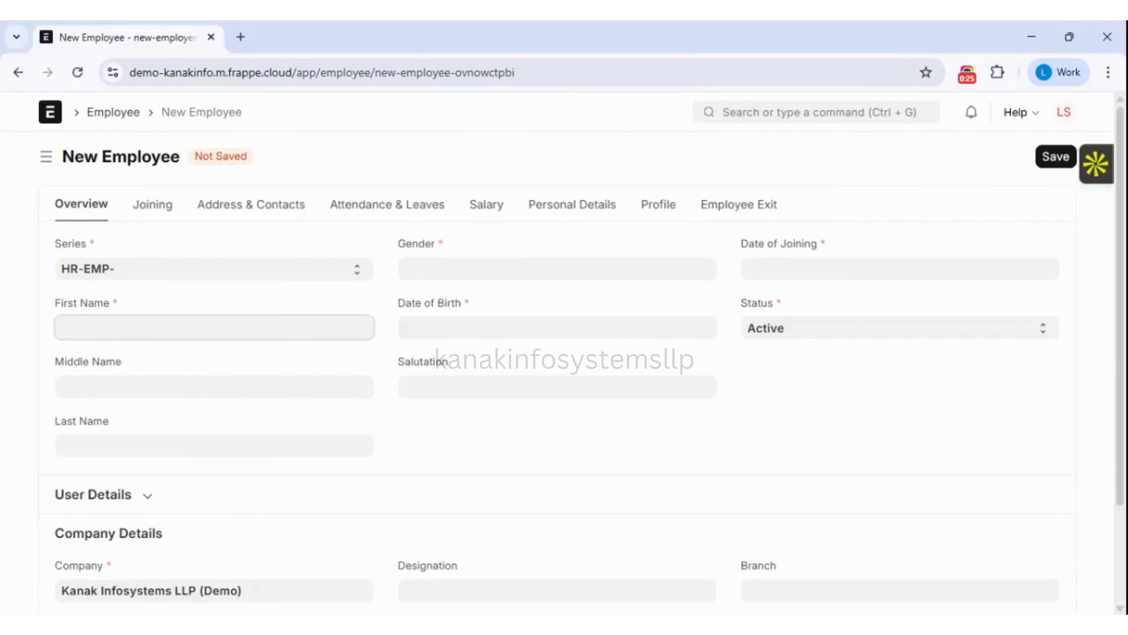
left_click(111, 444)
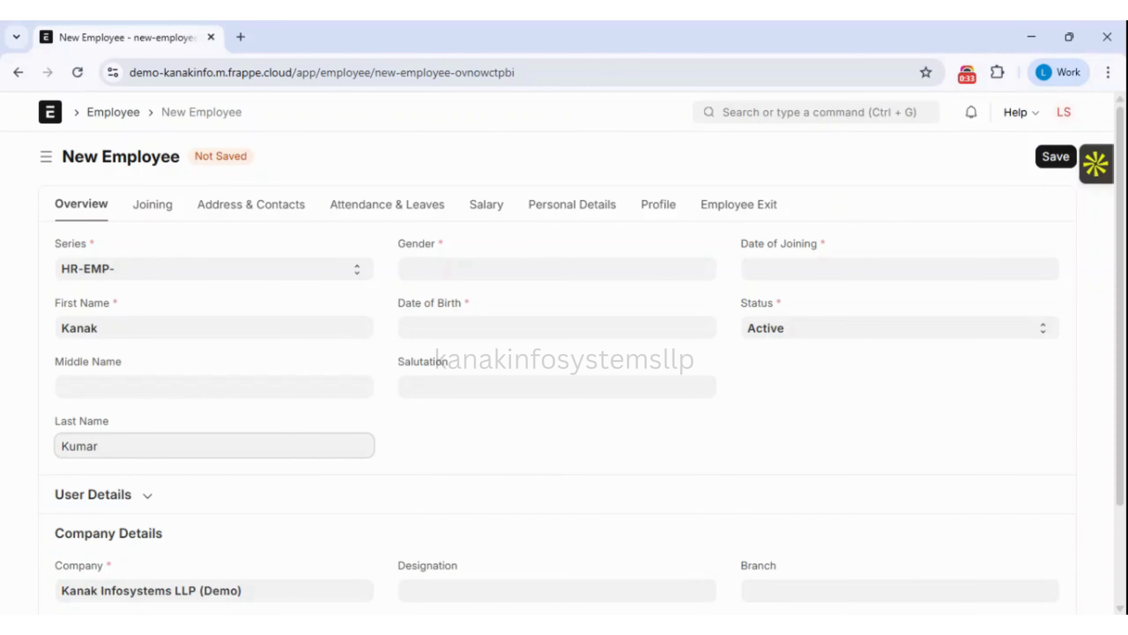
left_click(437, 428)
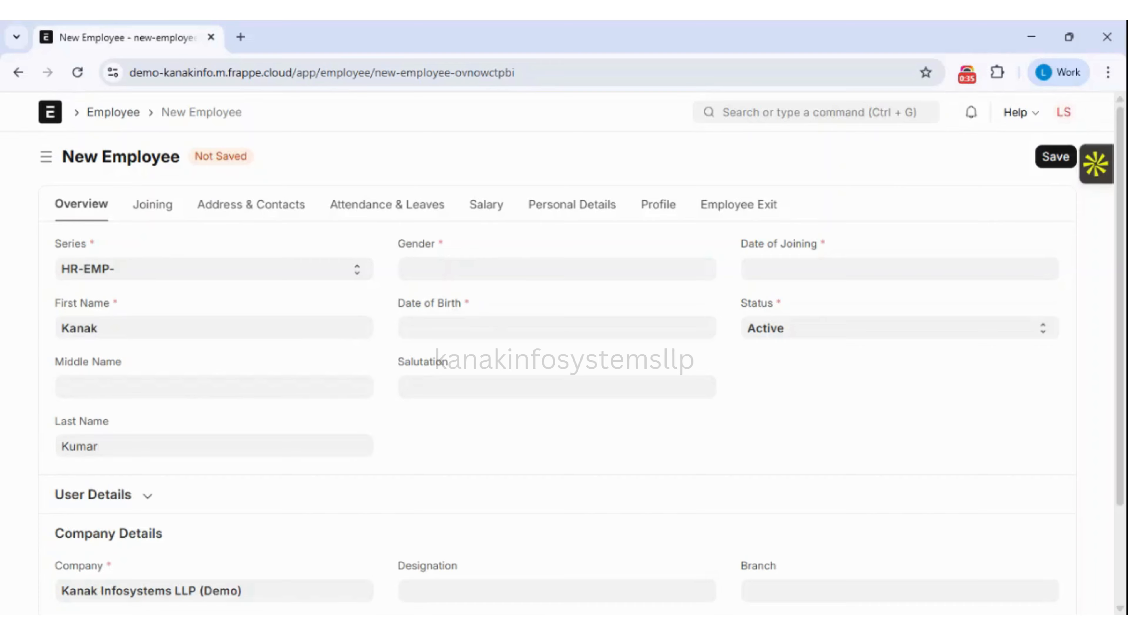
left_click(495, 269)
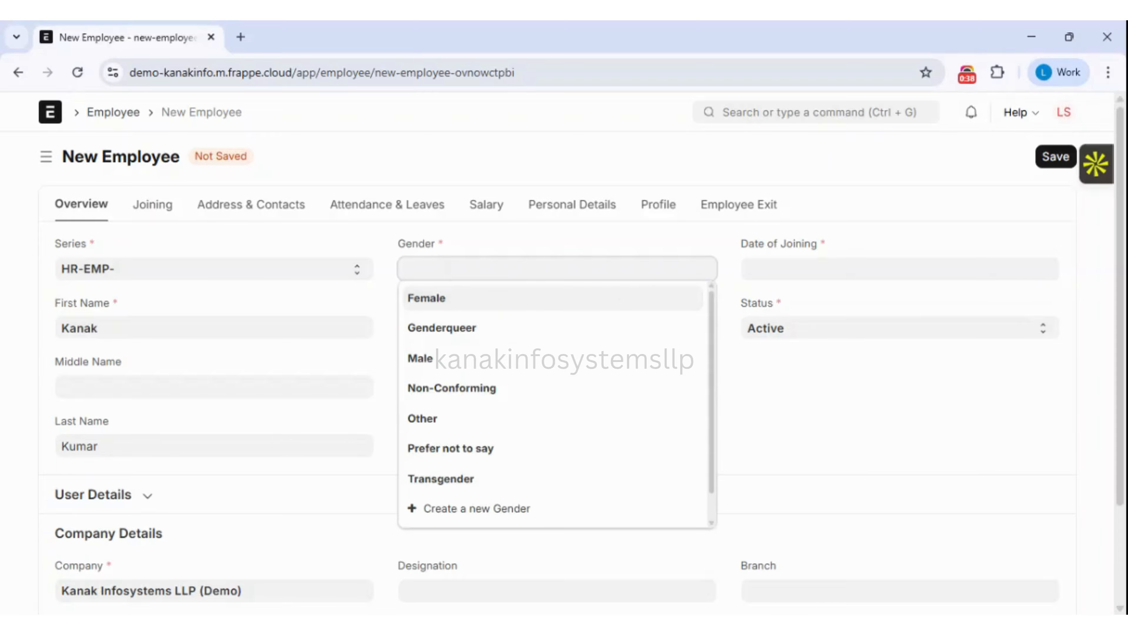
left_click(427, 360)
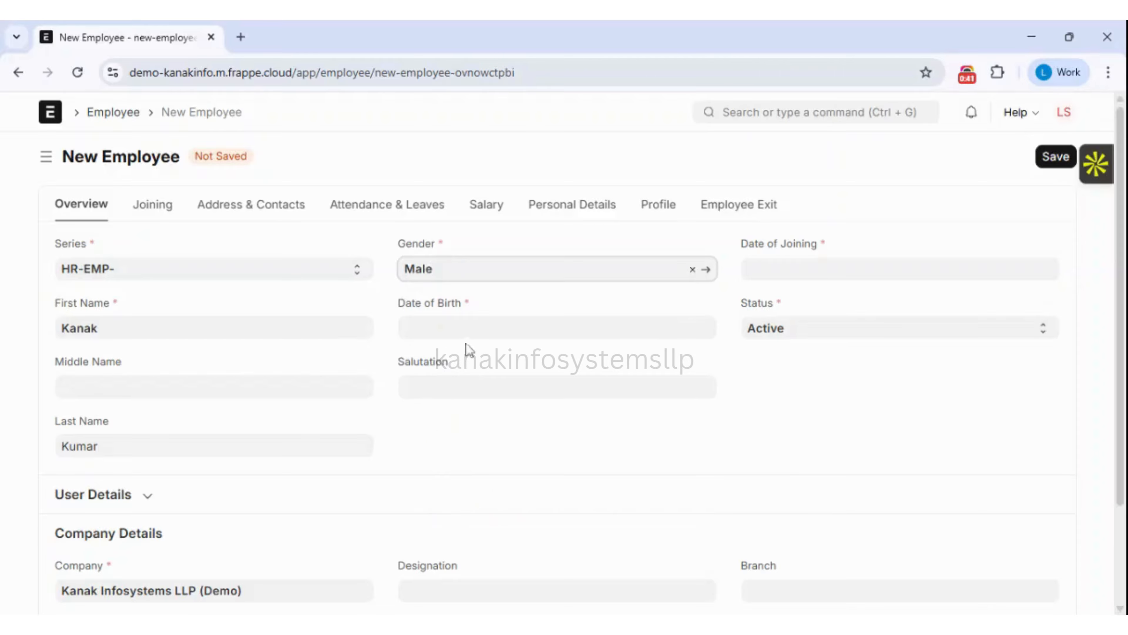
Set the date of birth to 03-01-2000 in the calendar picker.
left_click(466, 329)
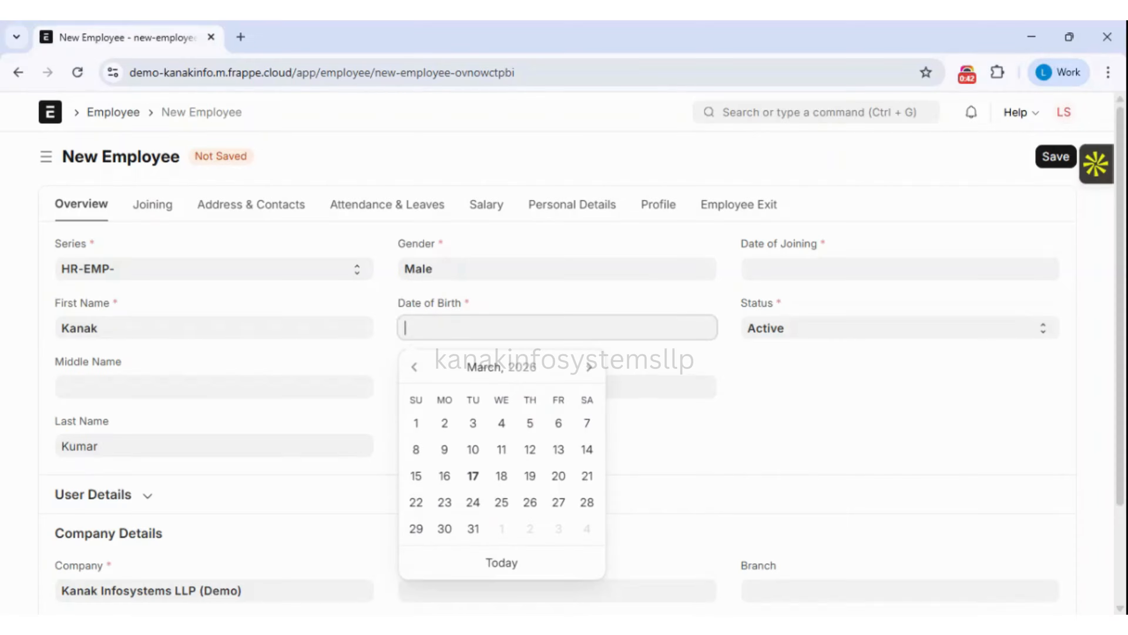
left_click(517, 369)
left_click(514, 369)
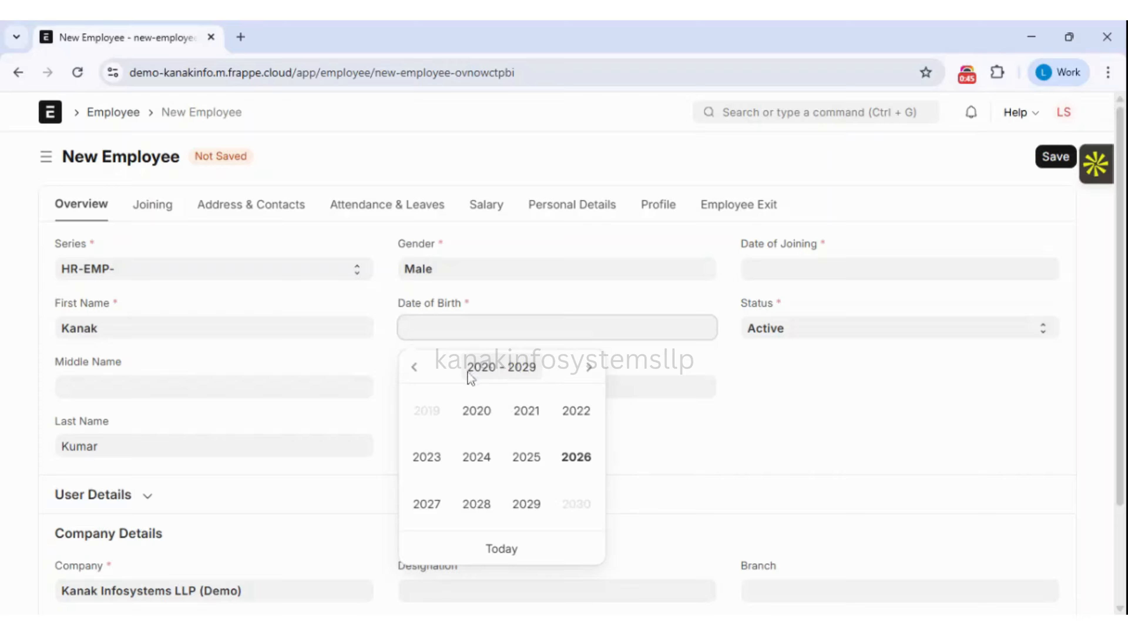
left_click(416, 367)
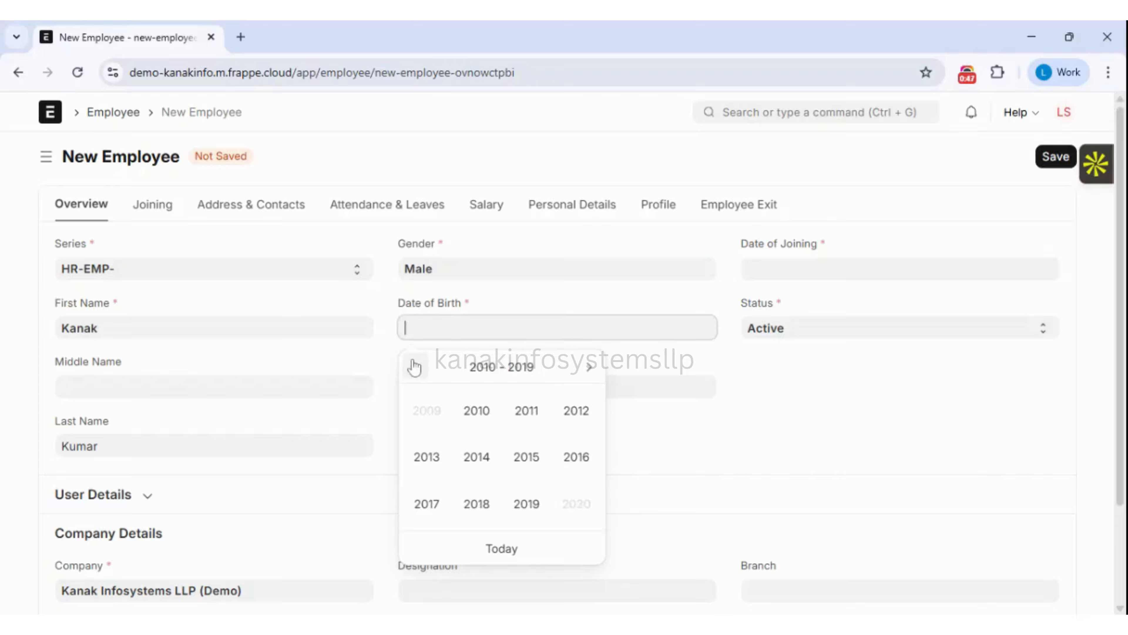
left_click(415, 367)
left_click(416, 367)
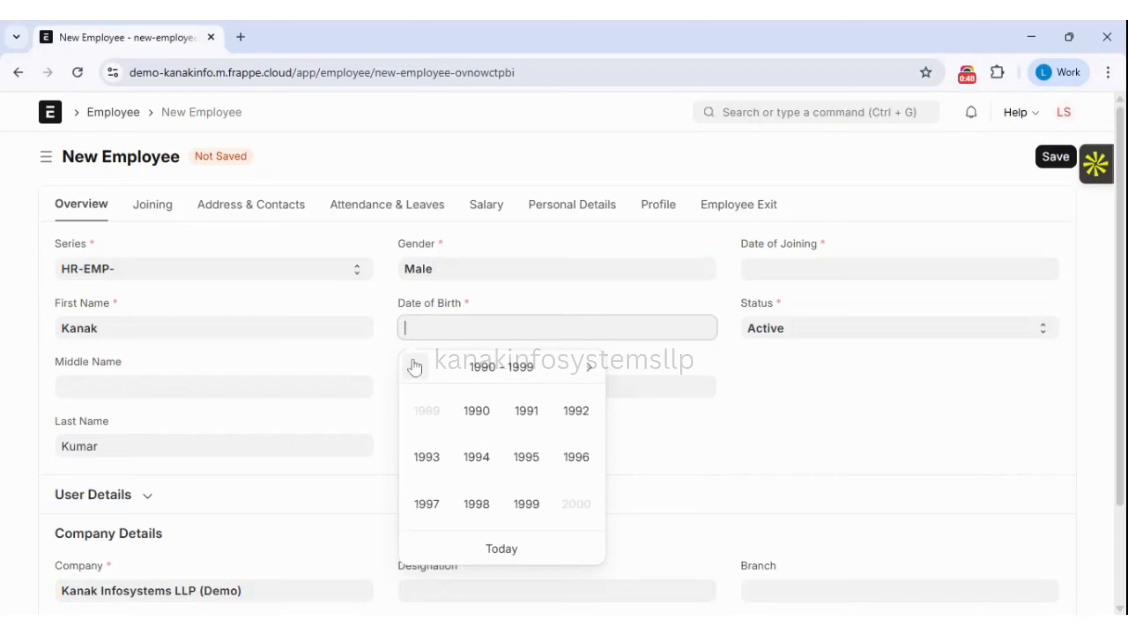
left_click(593, 374)
left_click(475, 418)
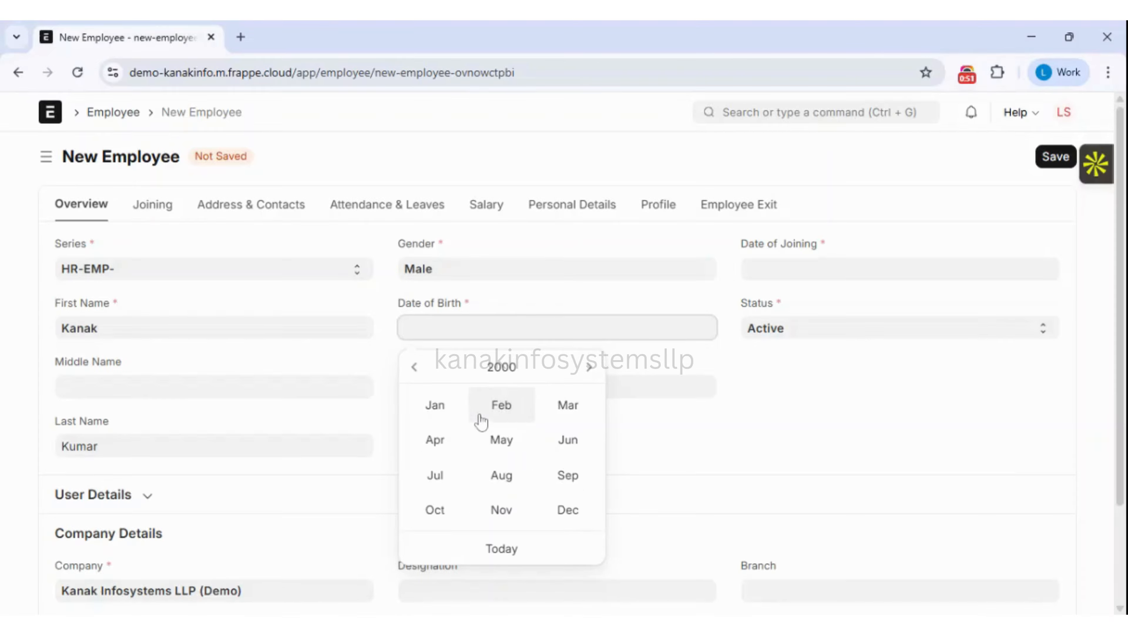
left_click(427, 418)
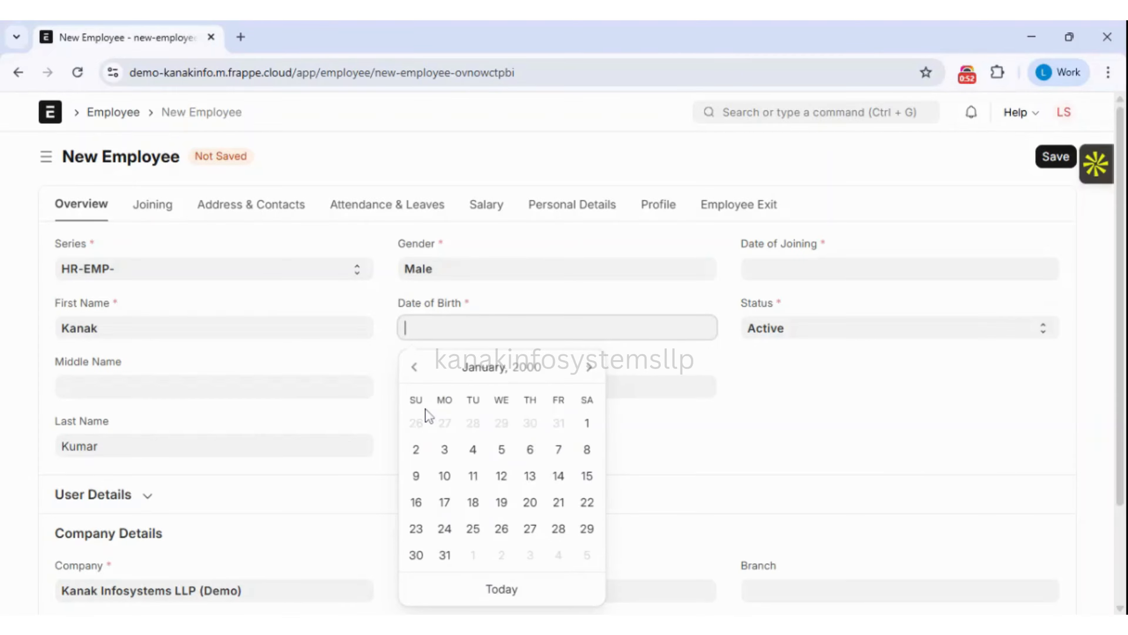
left_click(446, 457)
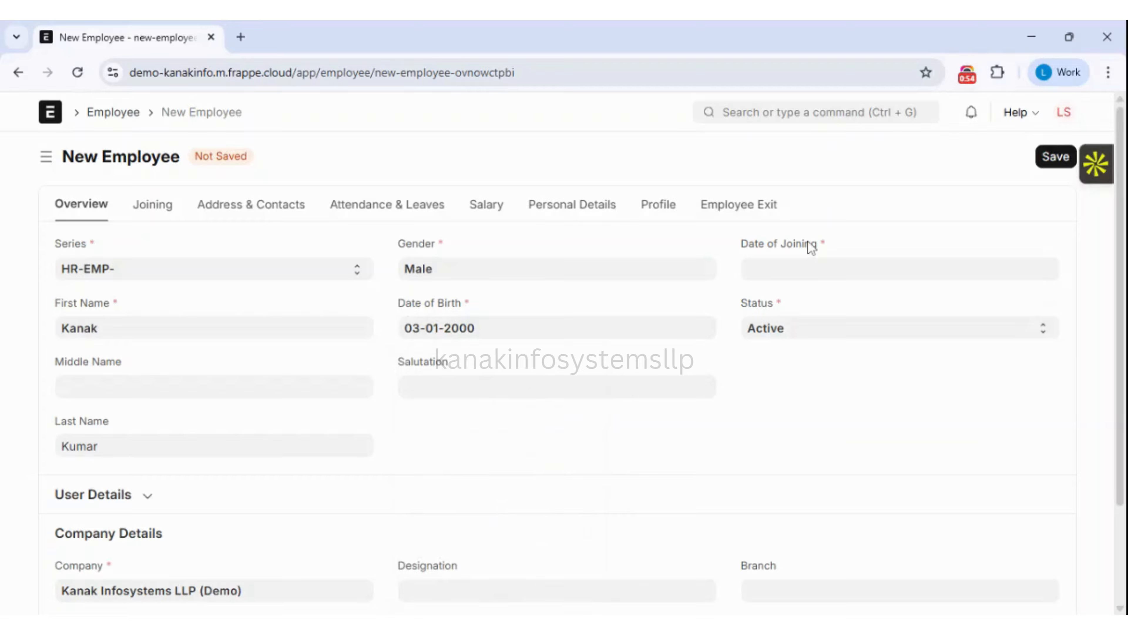
Set the date of joining to 01-01-2026.
left_click(814, 265)
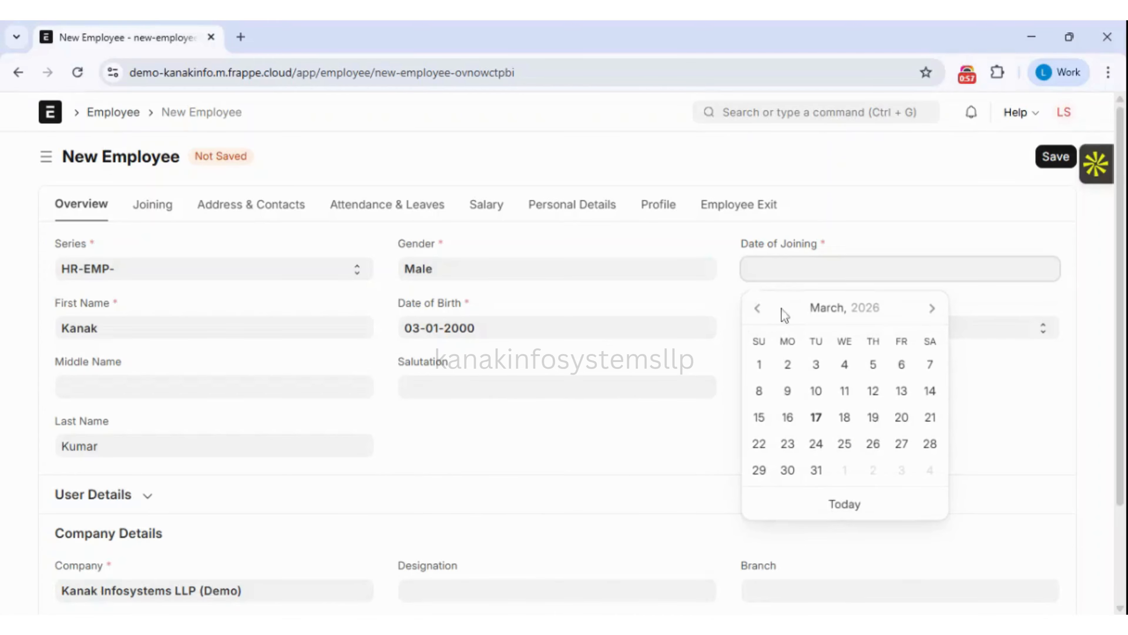
left_click(757, 308)
left_click(757, 308)
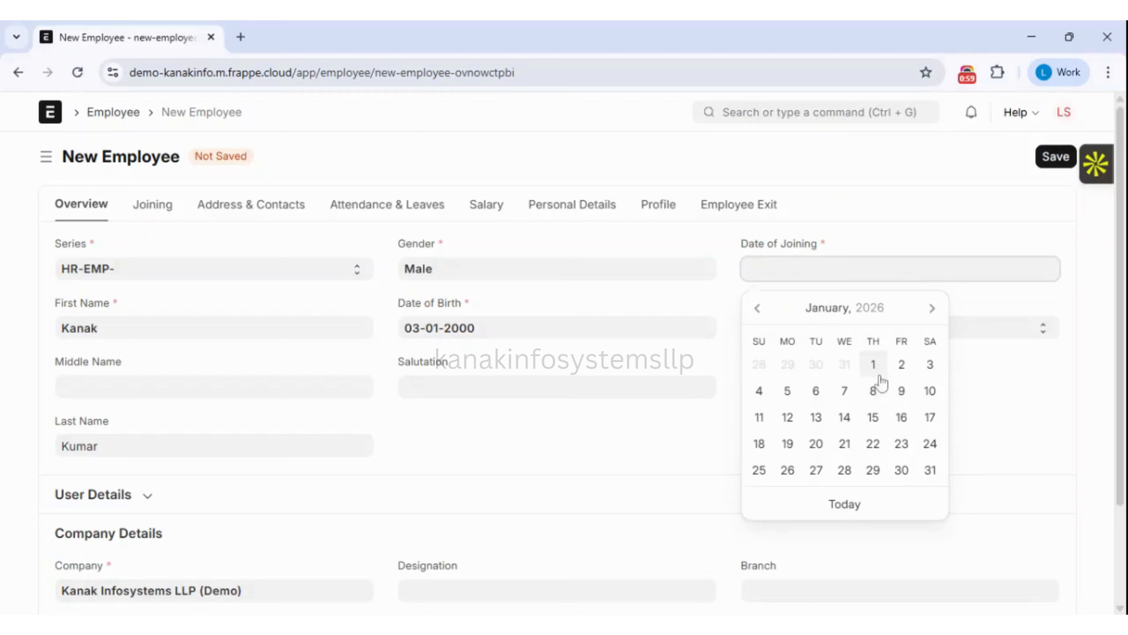
left_click(874, 366)
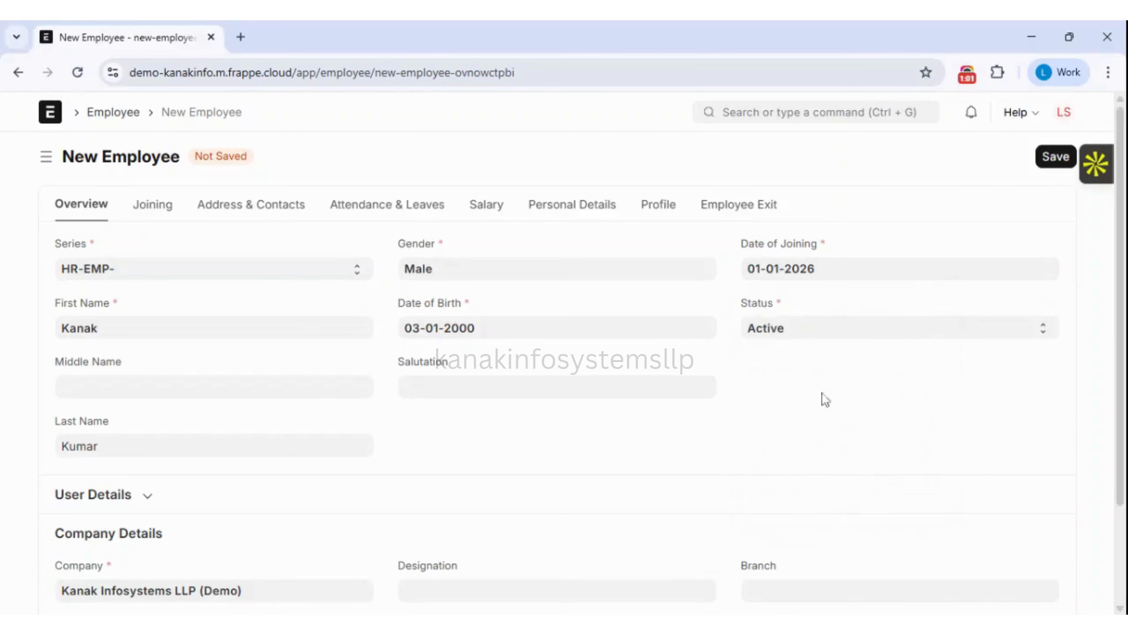
Choose Mr as the salutation.
scroll(582, 354, "down", 1)
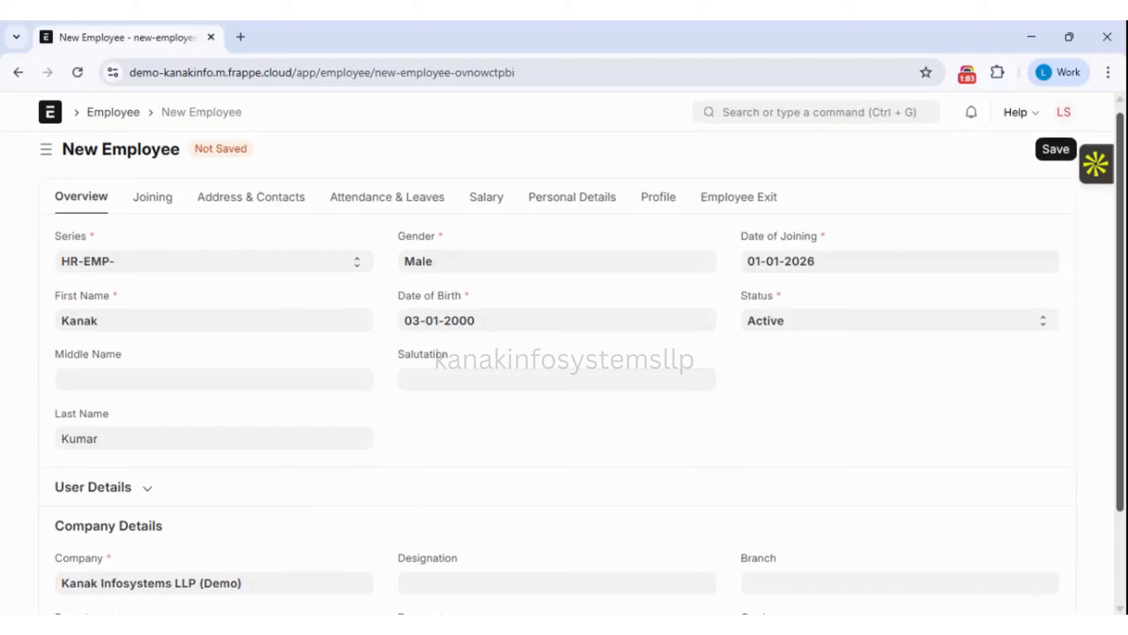
left_click(806, 262)
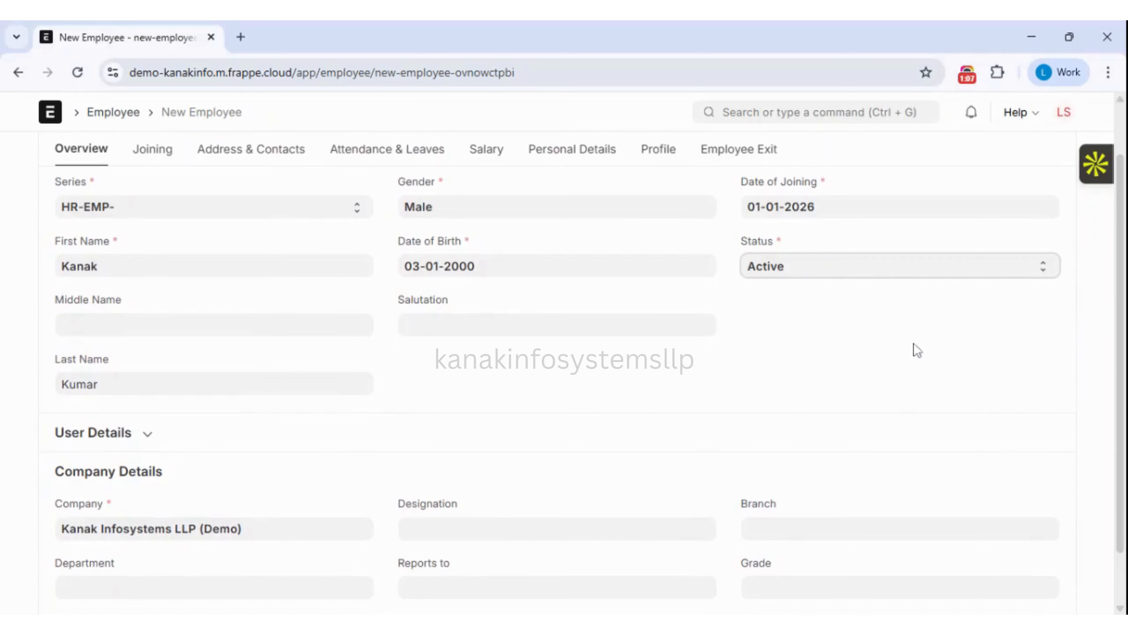
scroll(1124, 271, "down", 1)
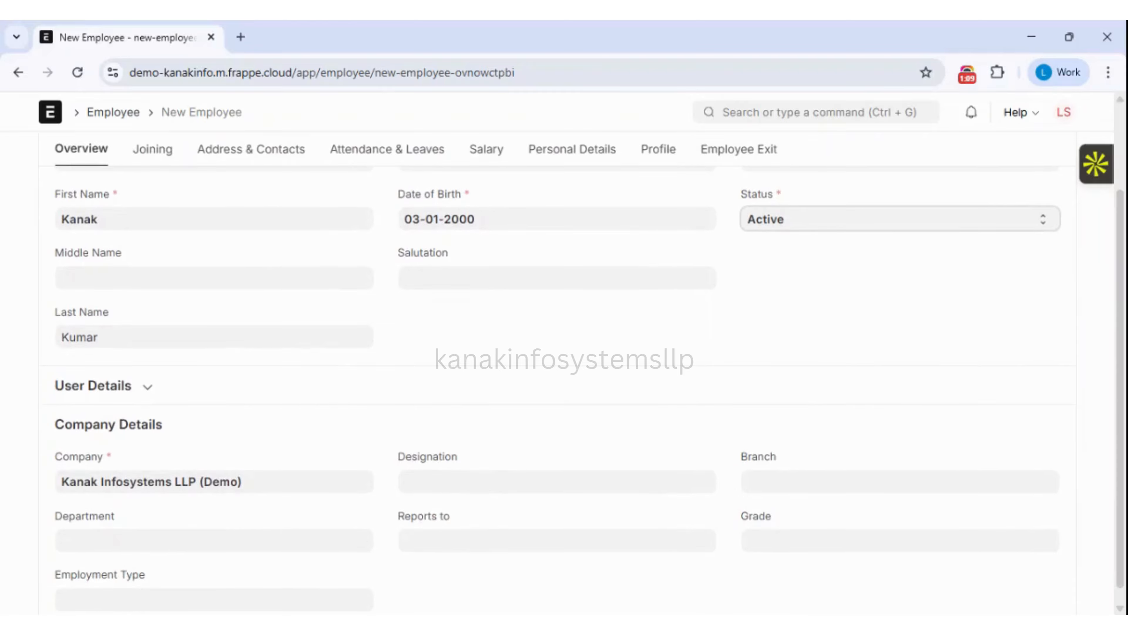
left_click(489, 277)
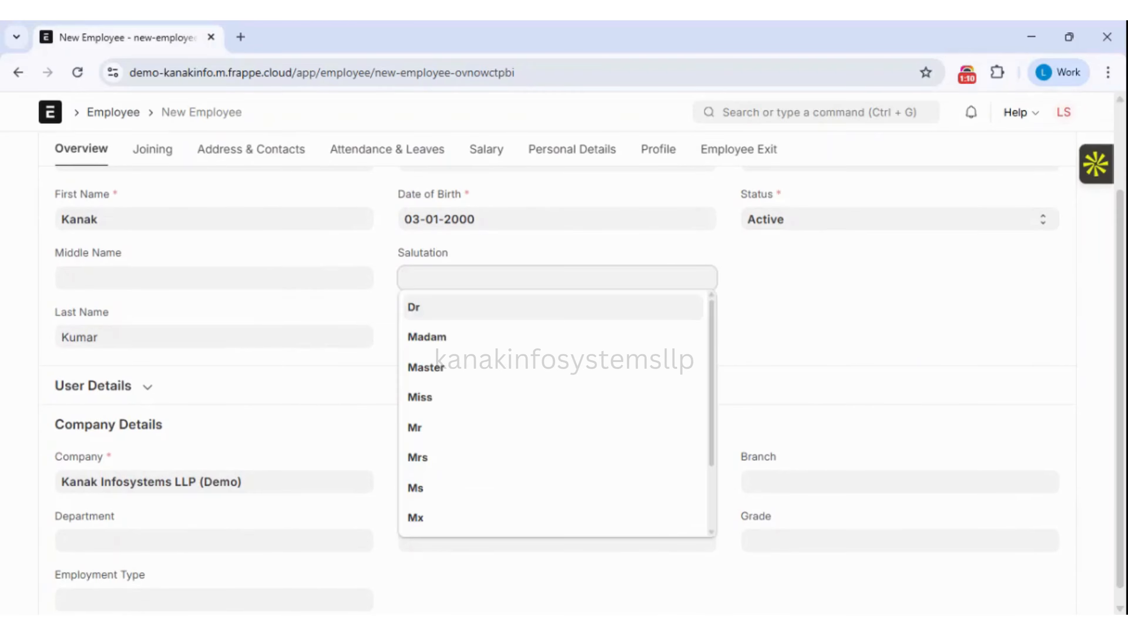
left_click(436, 427)
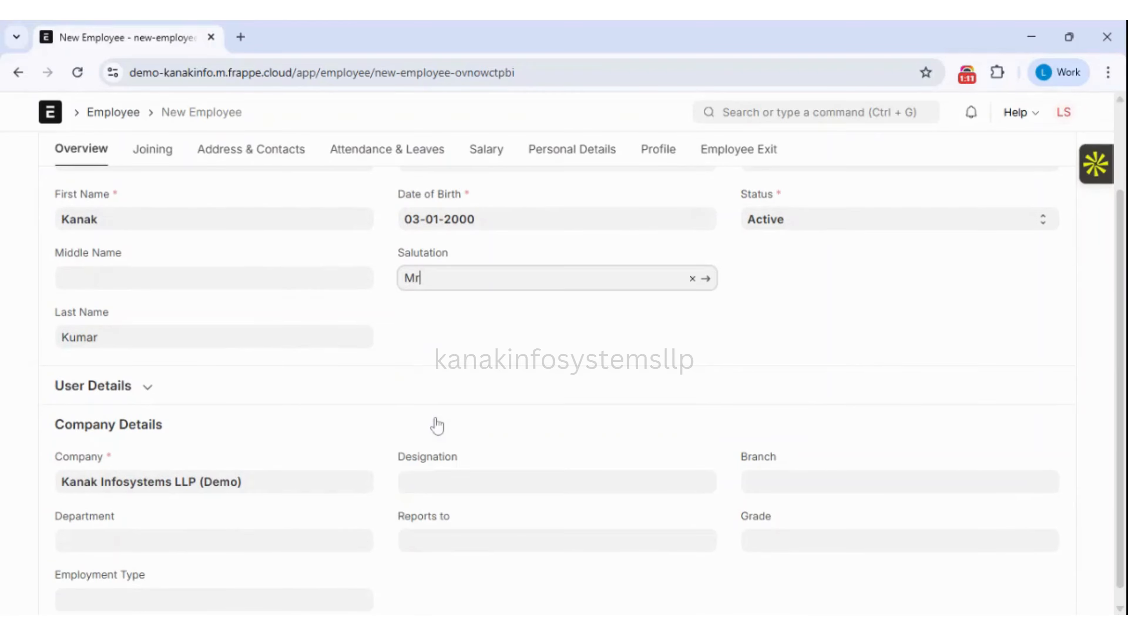
Expand and collapse the User Details section to review it.
left_click(150, 390)
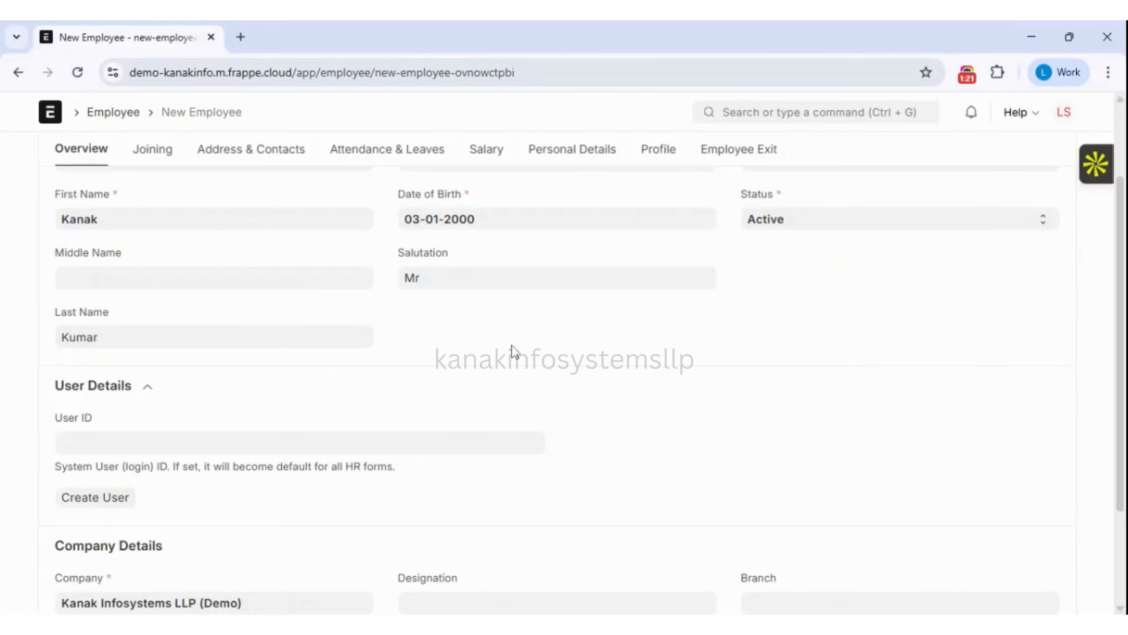
double_click(148, 392)
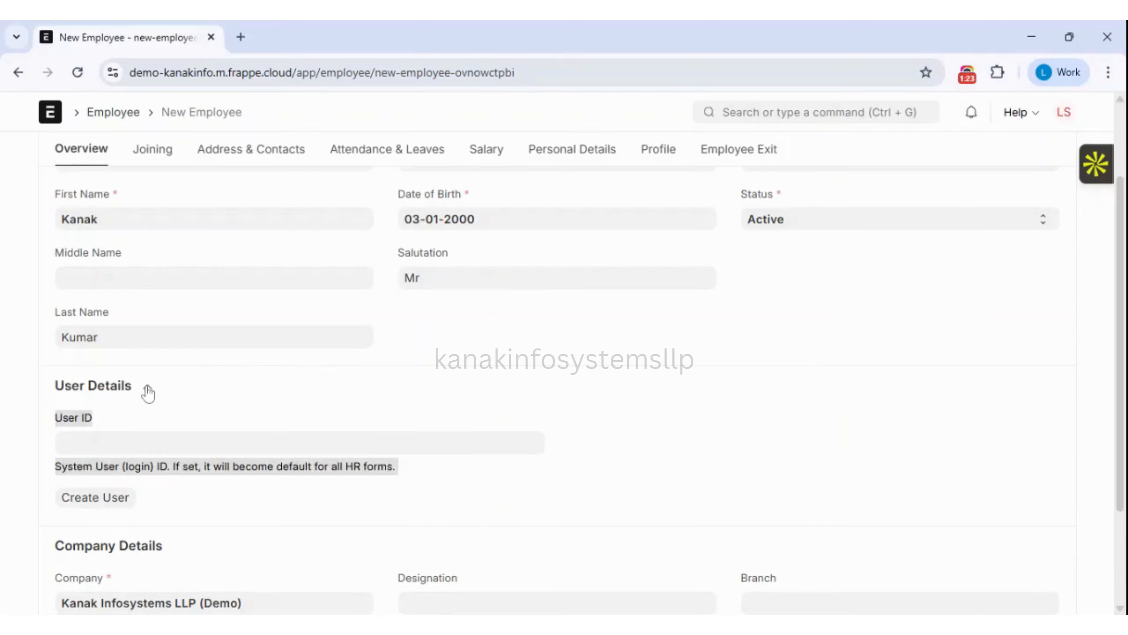
left_click(147, 392)
left_click(148, 392)
left_click(147, 392)
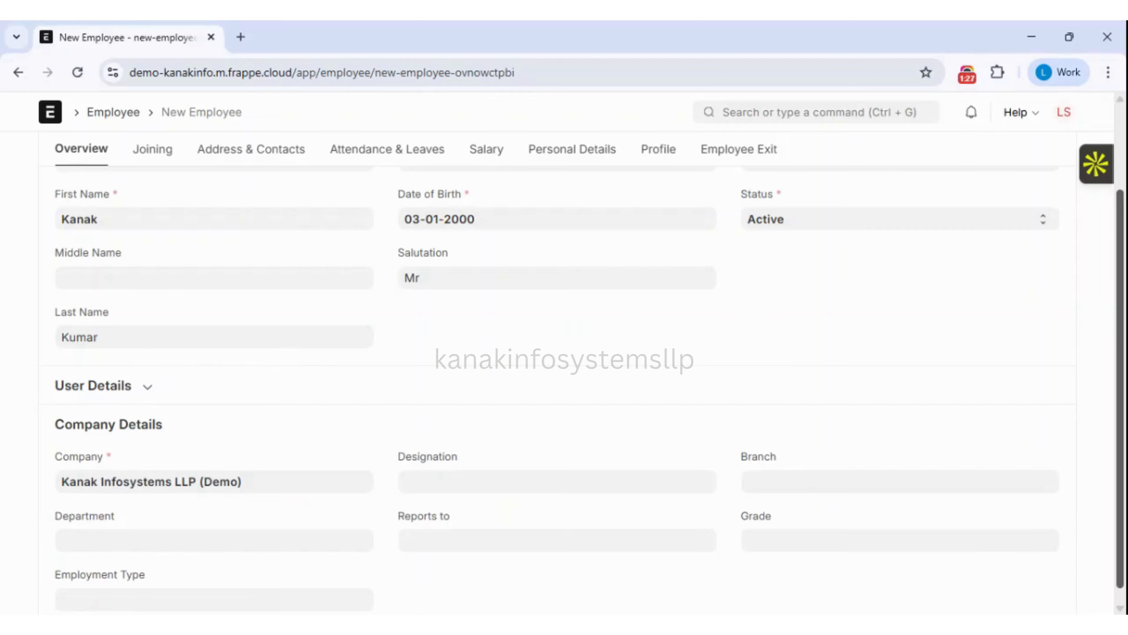
scroll(563, 336, "down", 1)
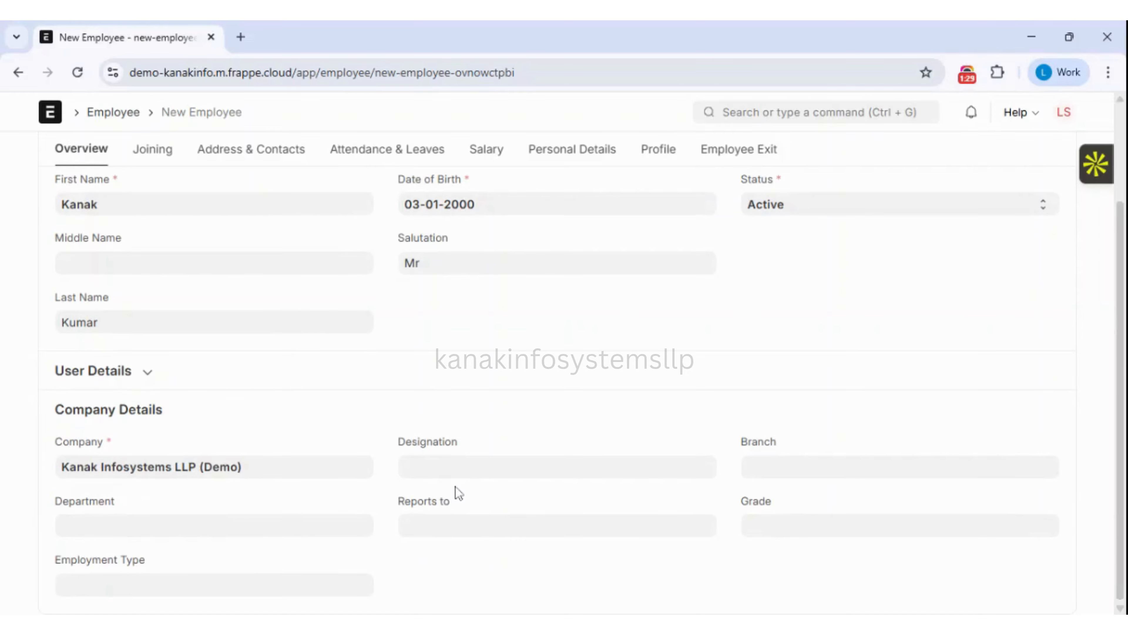
Set designation Accountant, branch Delhi and department Accounts - KILD.
left_click(458, 466)
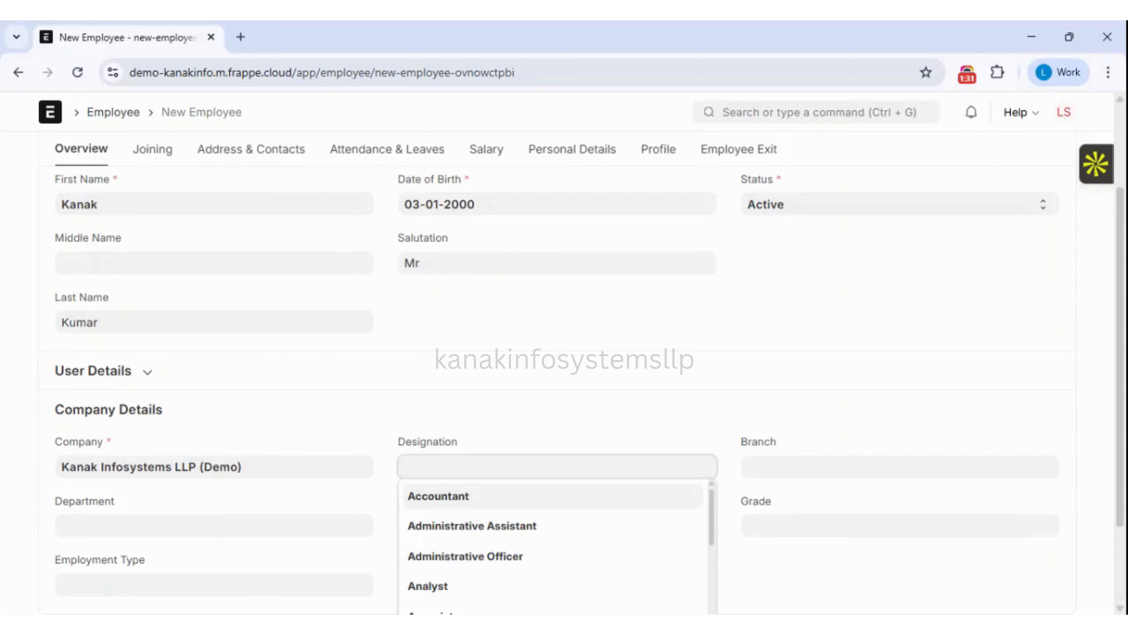
left_click(480, 498)
left_click(748, 468)
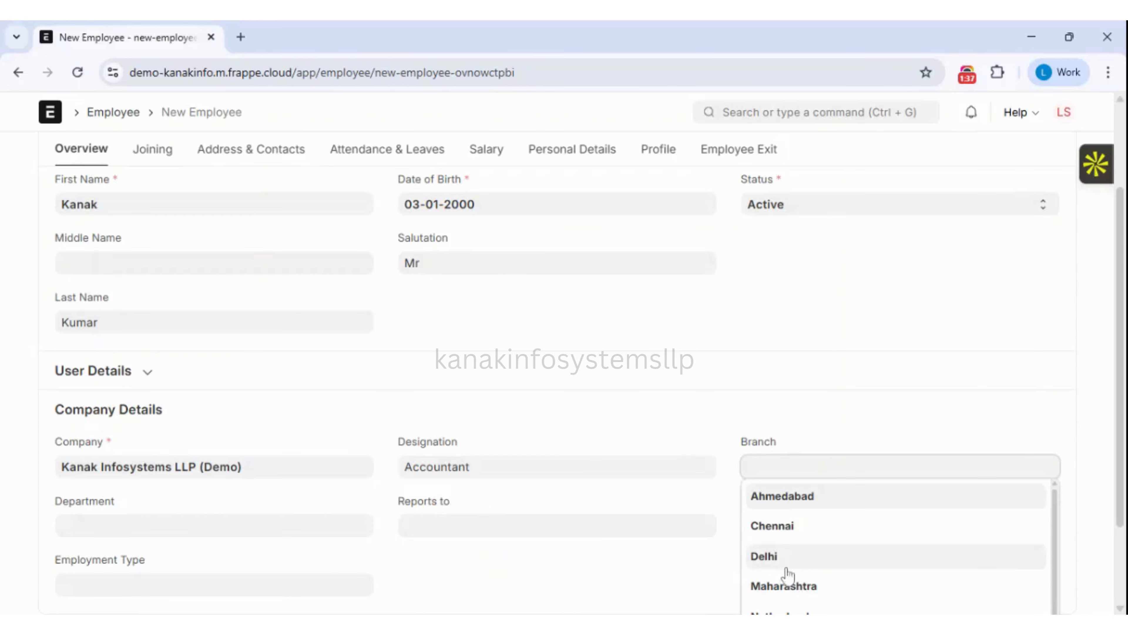
left_click(794, 559)
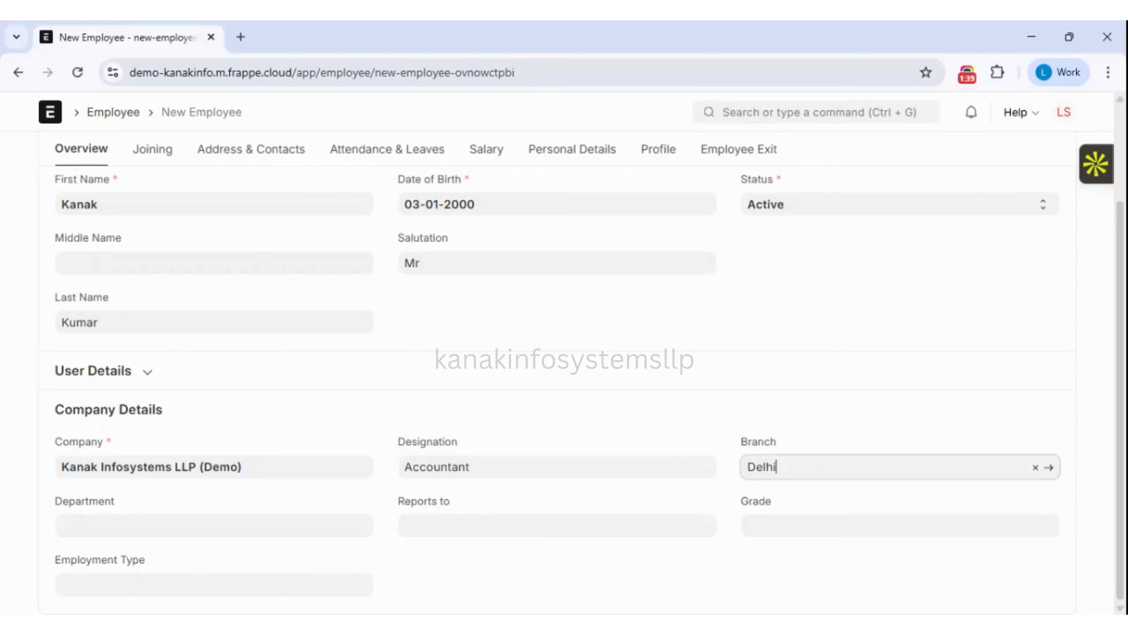
left_click(210, 525)
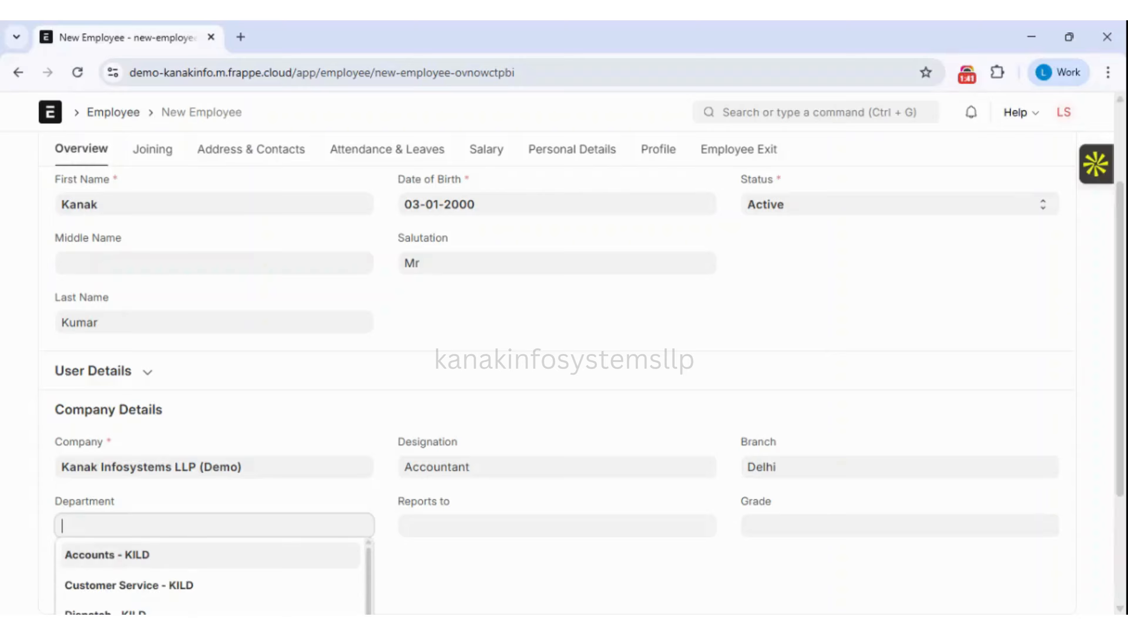
left_click(147, 561)
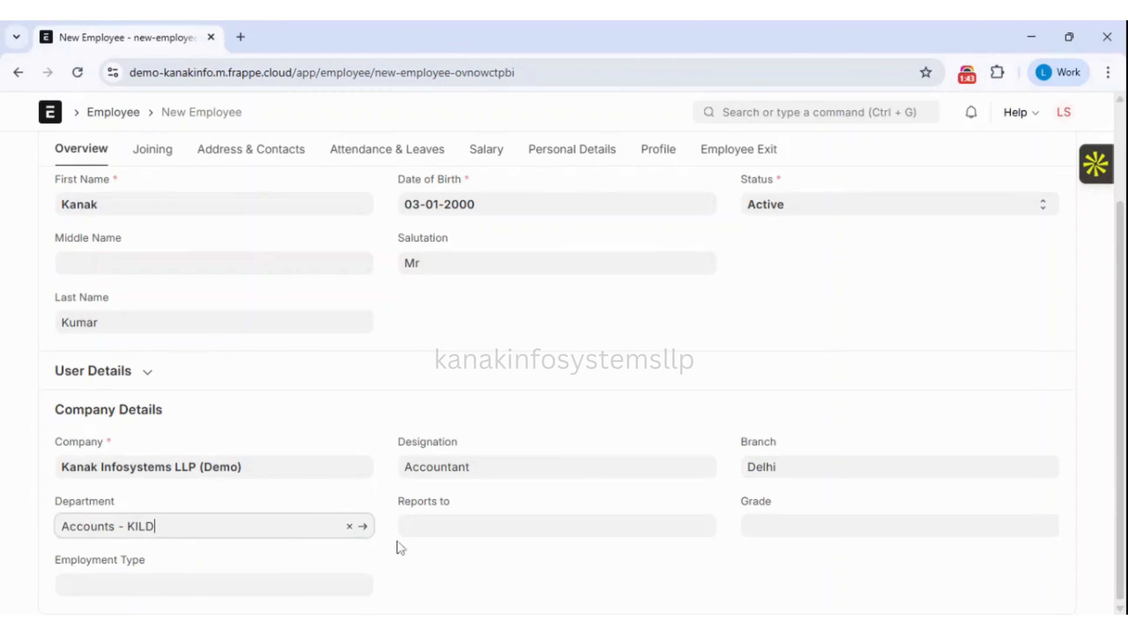
Make the employee report to the first listed employee and set employment type to Full-time.
left_click(462, 526)
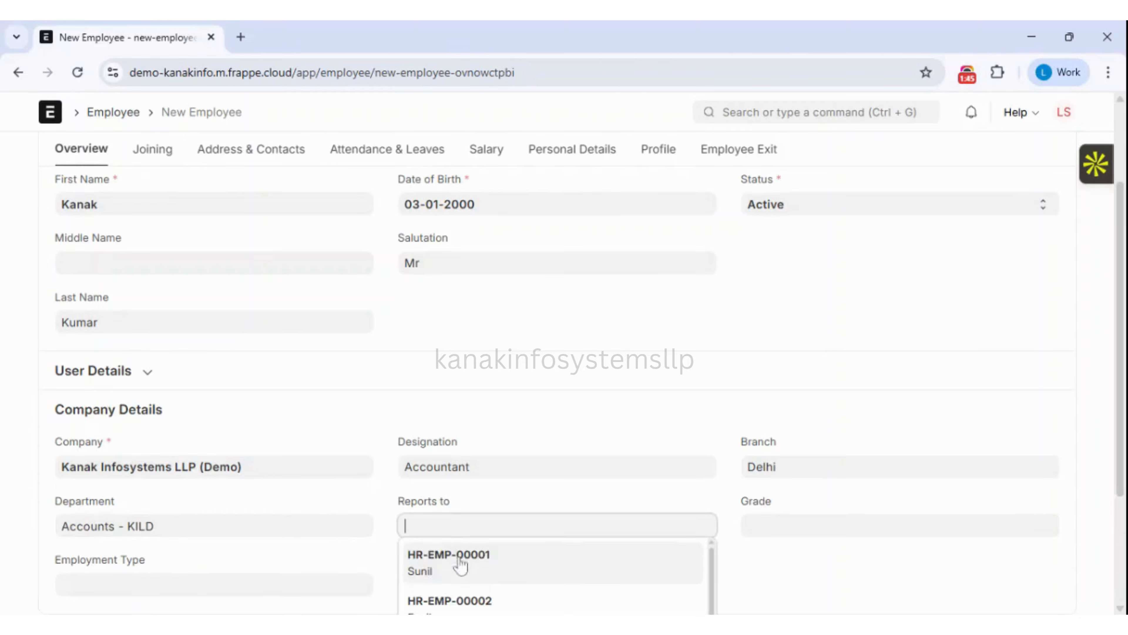
left_click(480, 573)
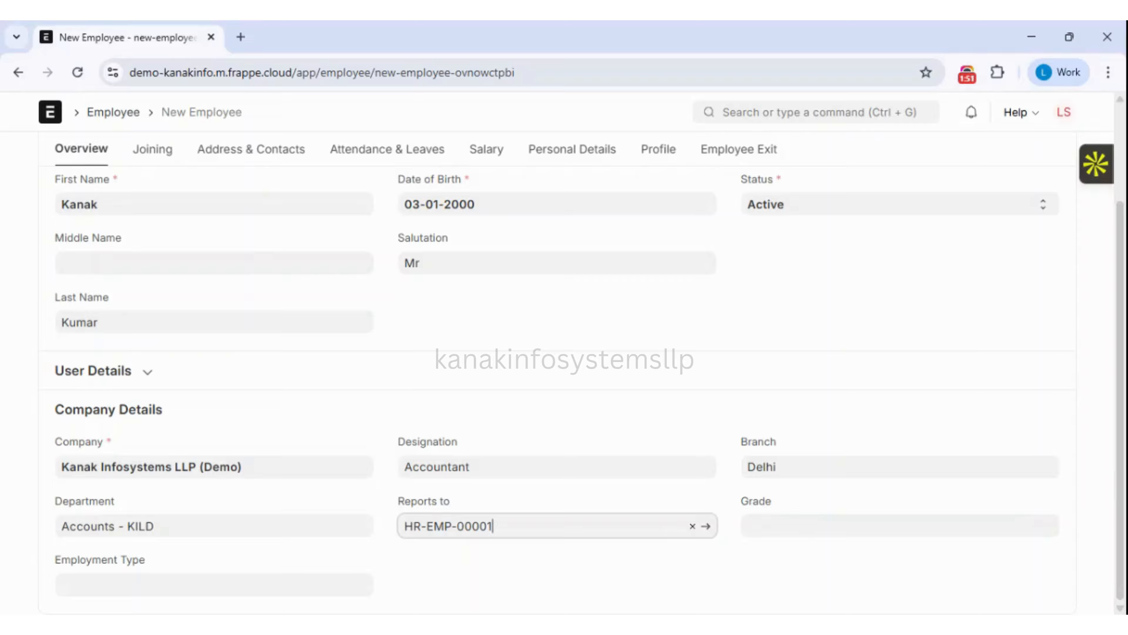
left_click(900, 526)
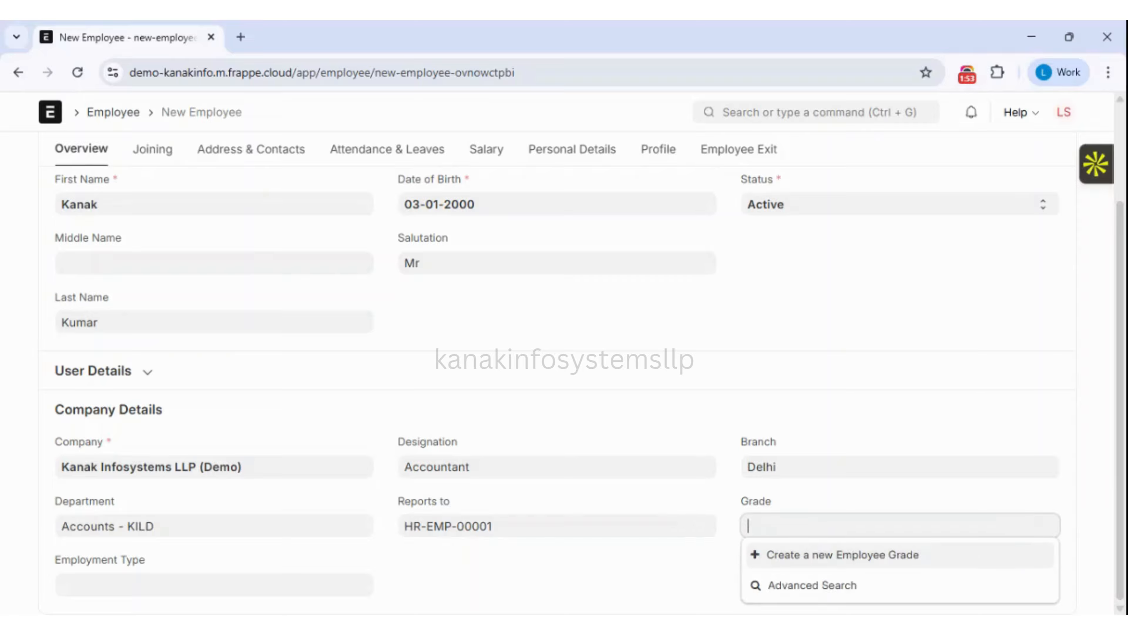
left_click(209, 585)
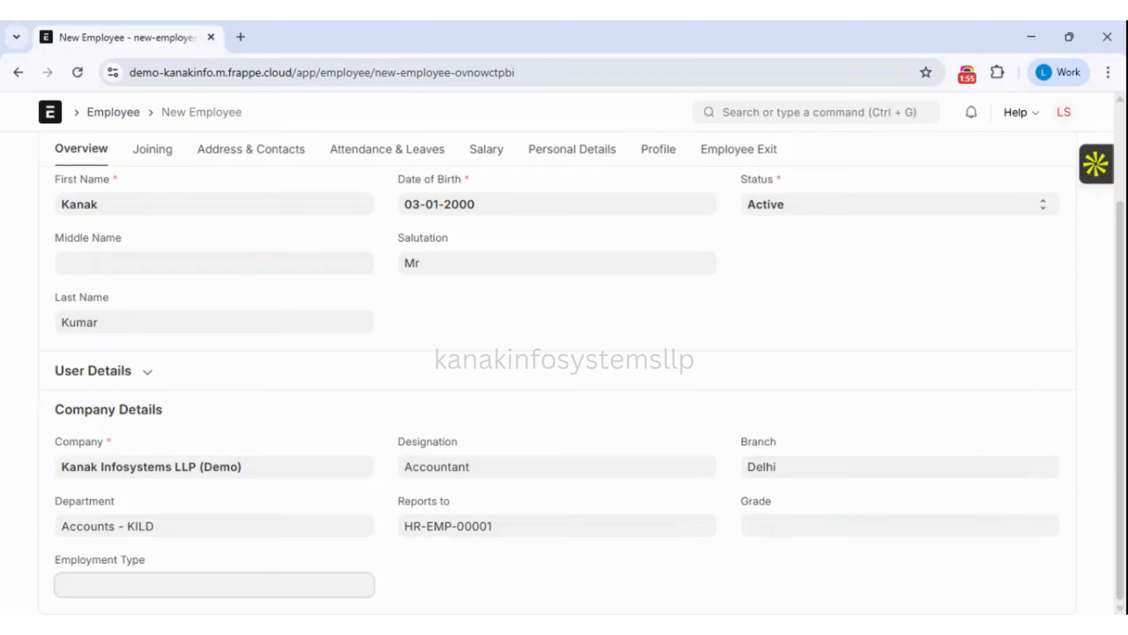
left_click_drag(1121, 389, 1120, 499)
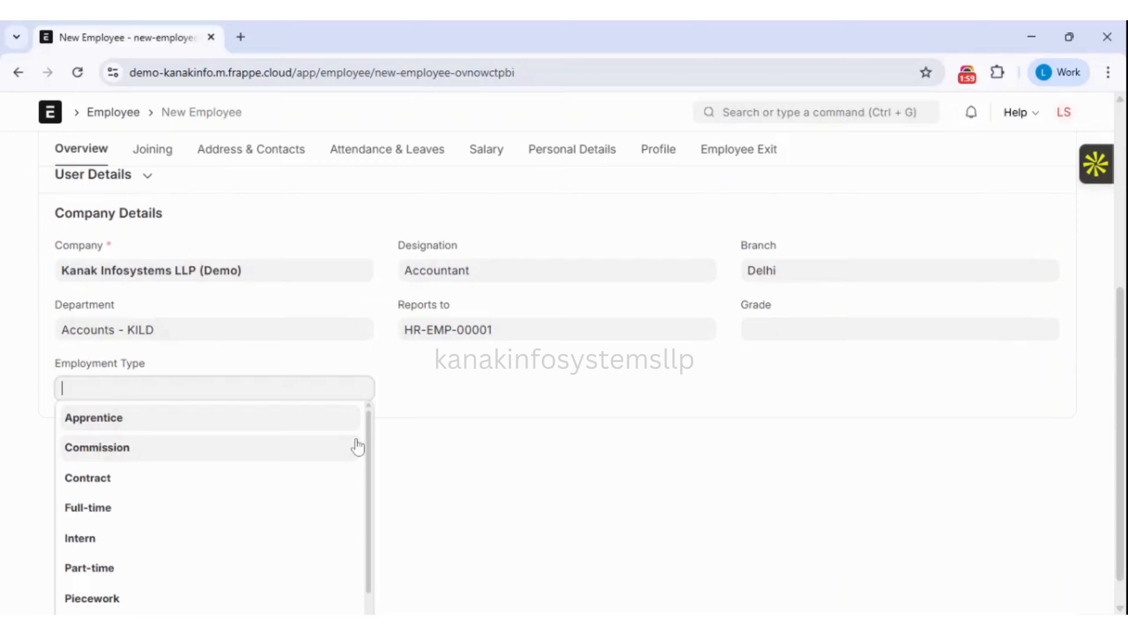
left_click_drag(373, 441, 373, 482)
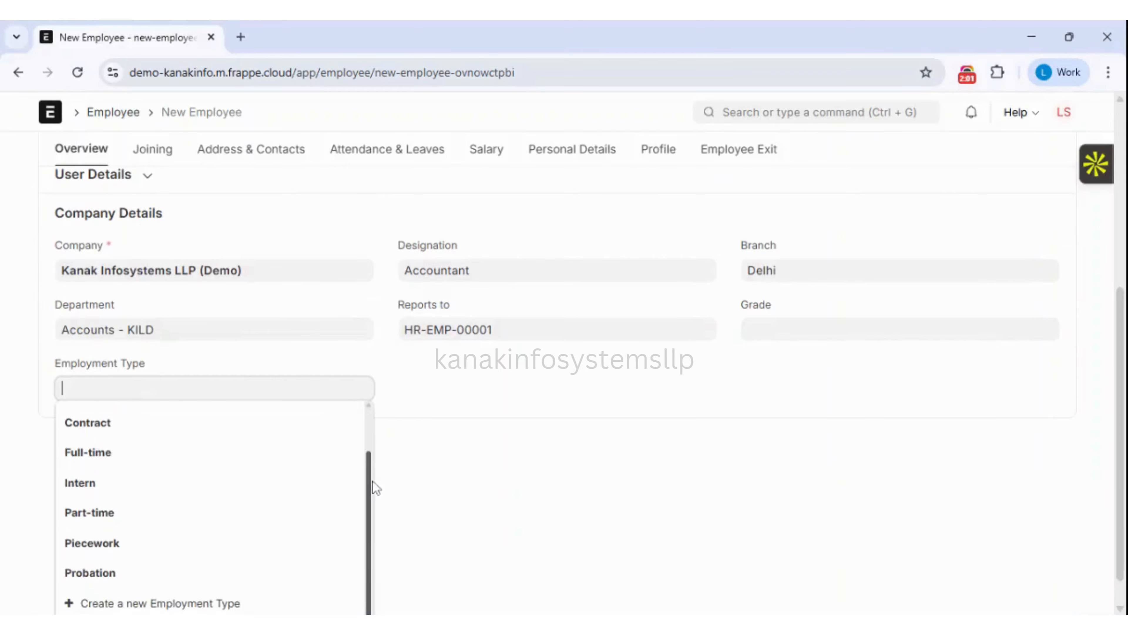
left_click(113, 457)
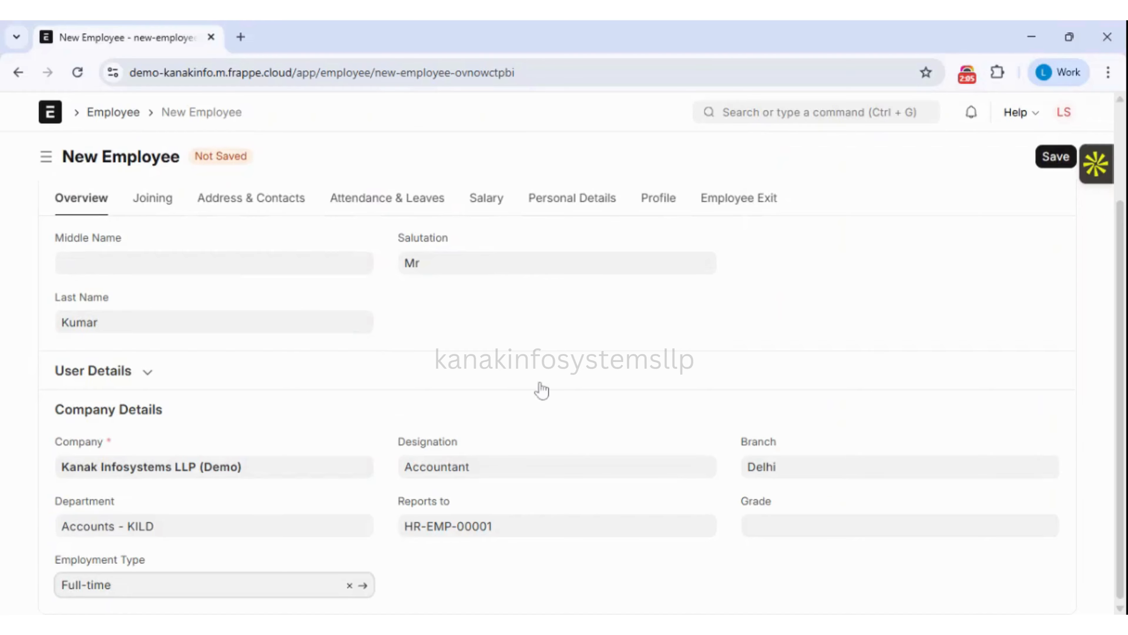
On the Joining tab, set the offer date to 30-12-2025.
left_click(163, 203)
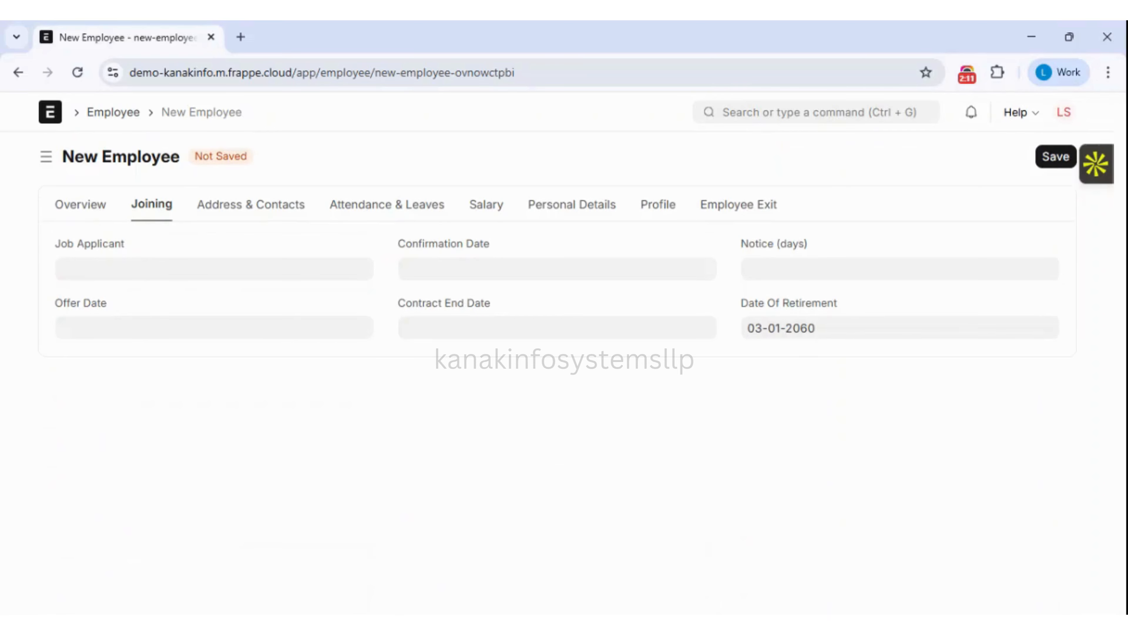
left_click(200, 269)
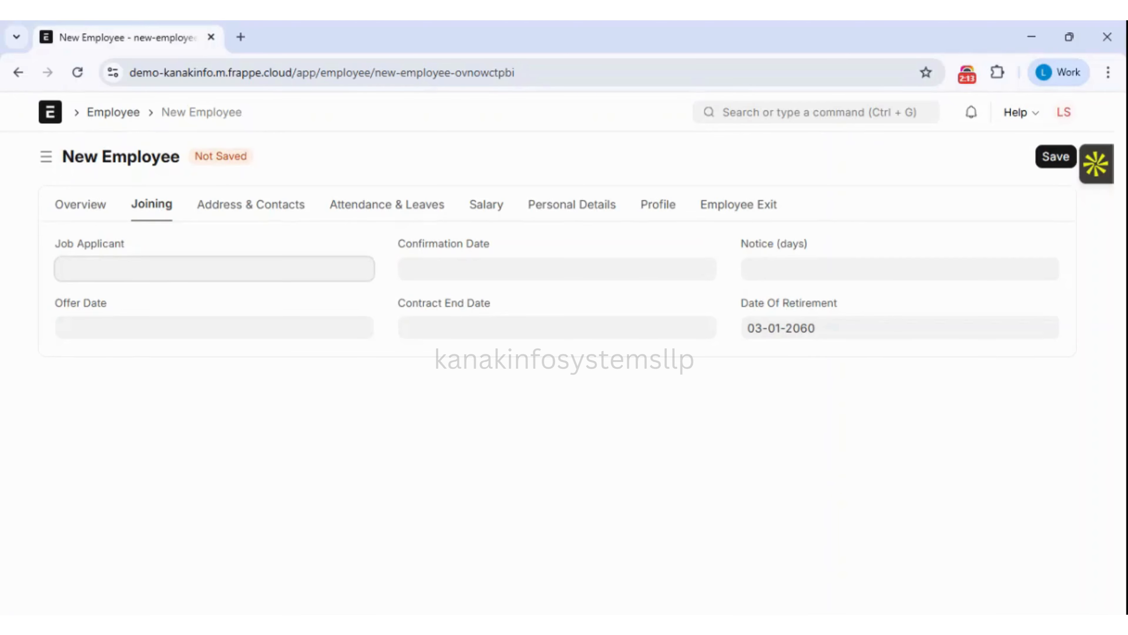
left_click(225, 250)
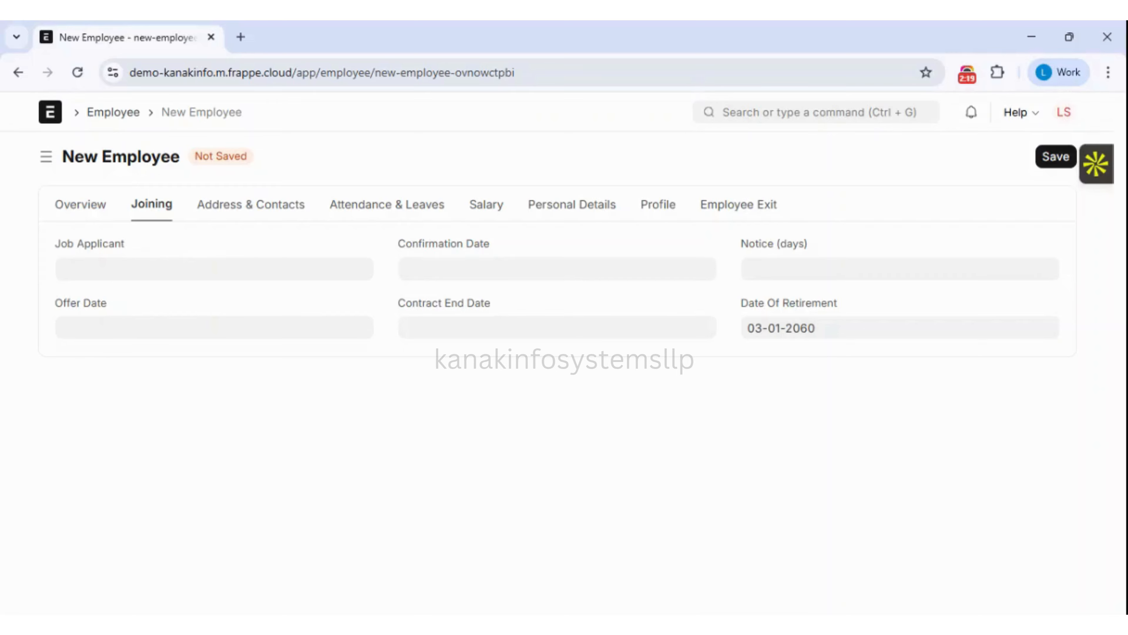
left_click(214, 328)
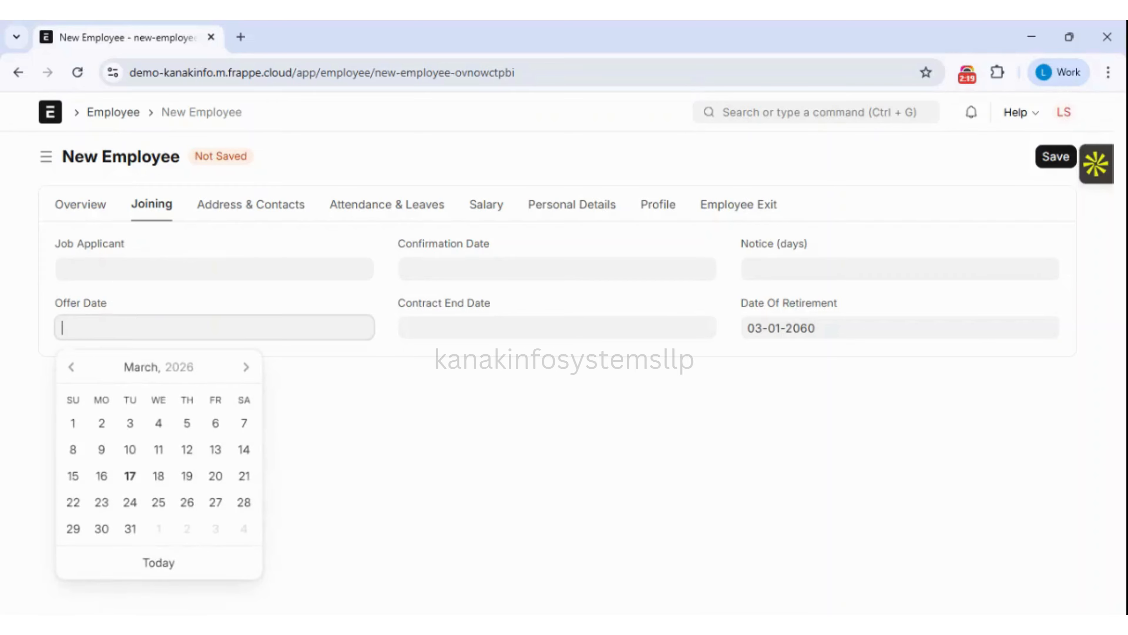
left_click(71, 367)
left_click(71, 367)
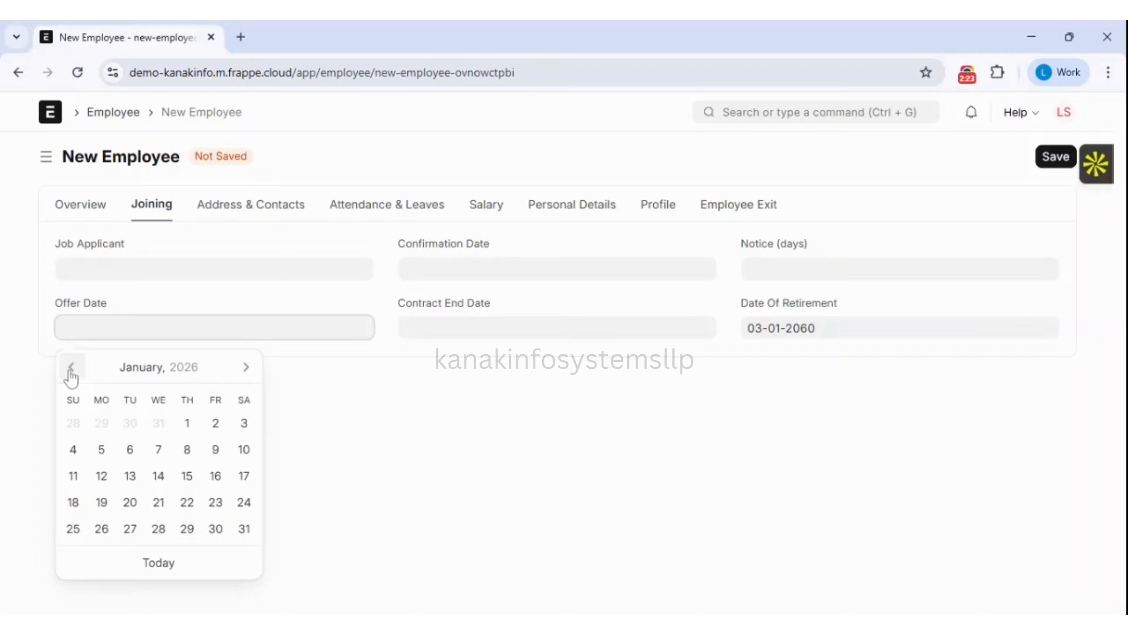
left_click(130, 425)
Set confirmation date 31-12-2025 and contract end date 31-03-2026.
left_click(507, 269)
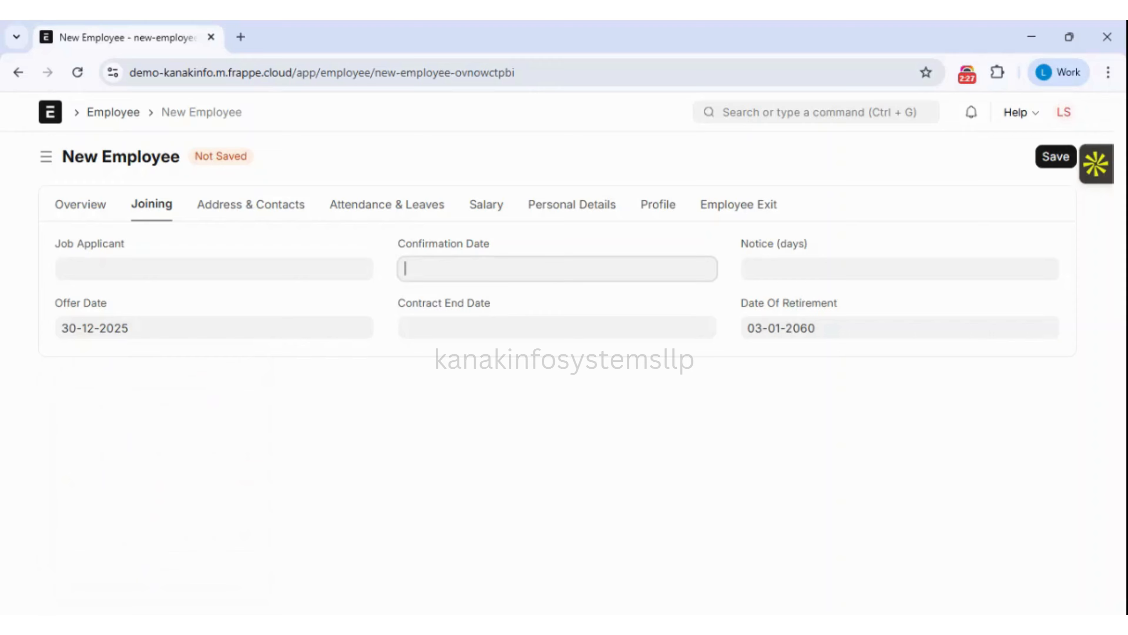
left_click(414, 308)
left_click(415, 308)
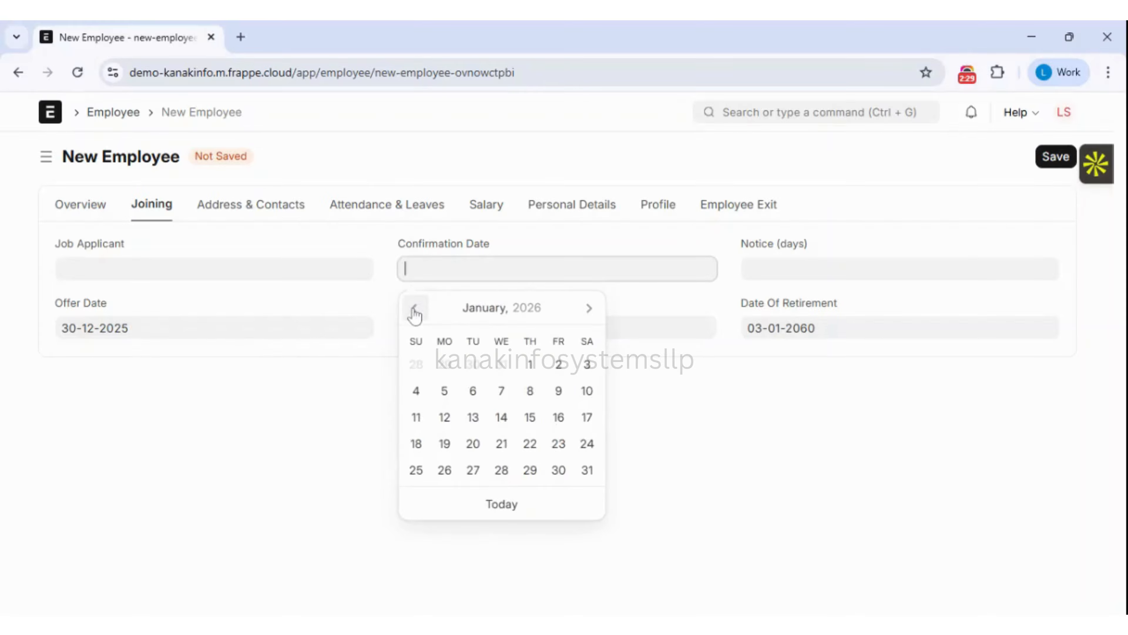
left_click(503, 366)
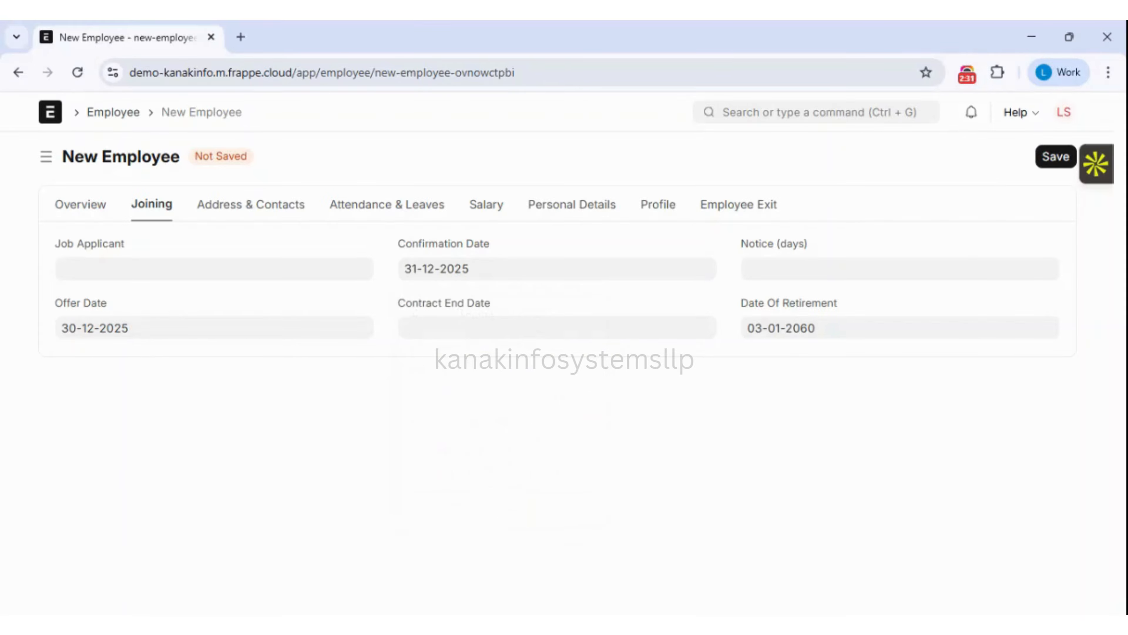
left_click(420, 327)
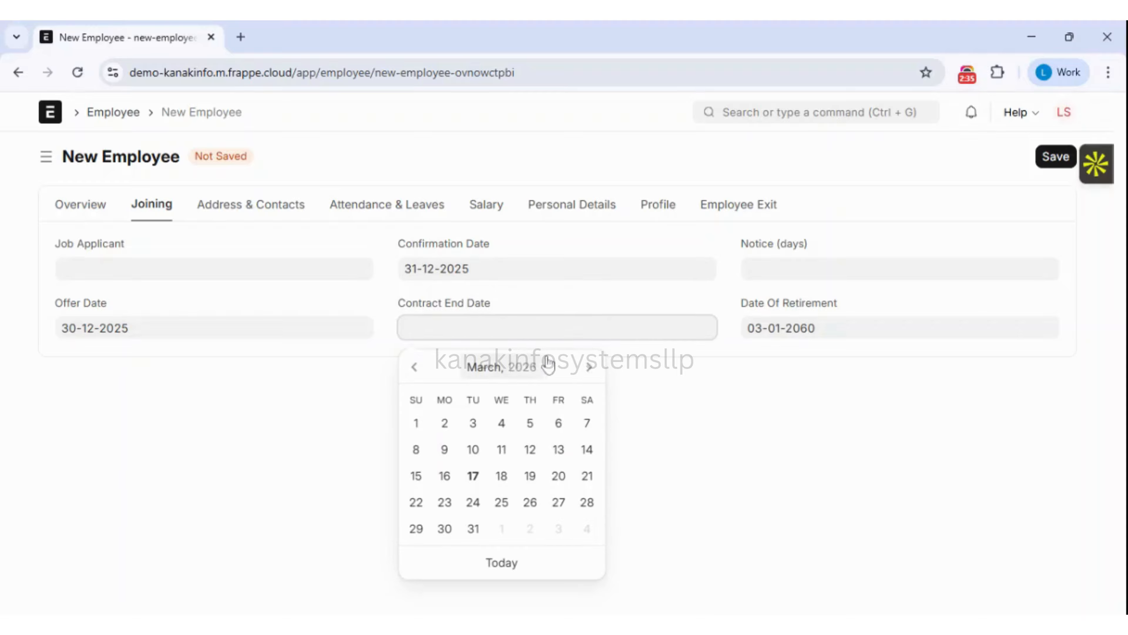
left_click(473, 531)
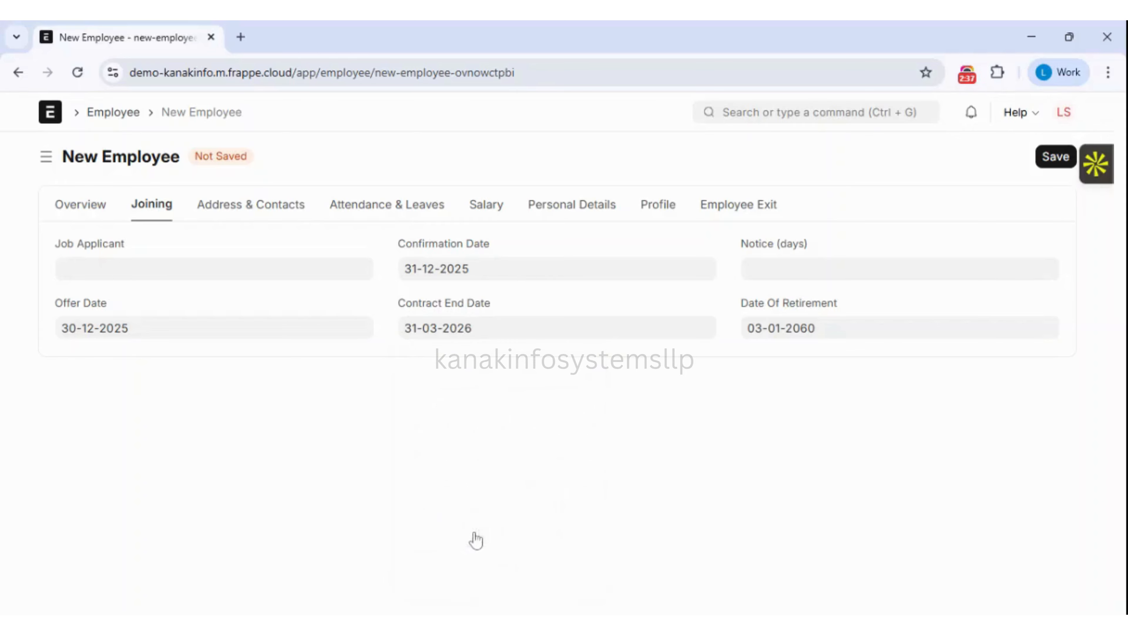
Enter a notice period of 90 days.
left_click(900, 268)
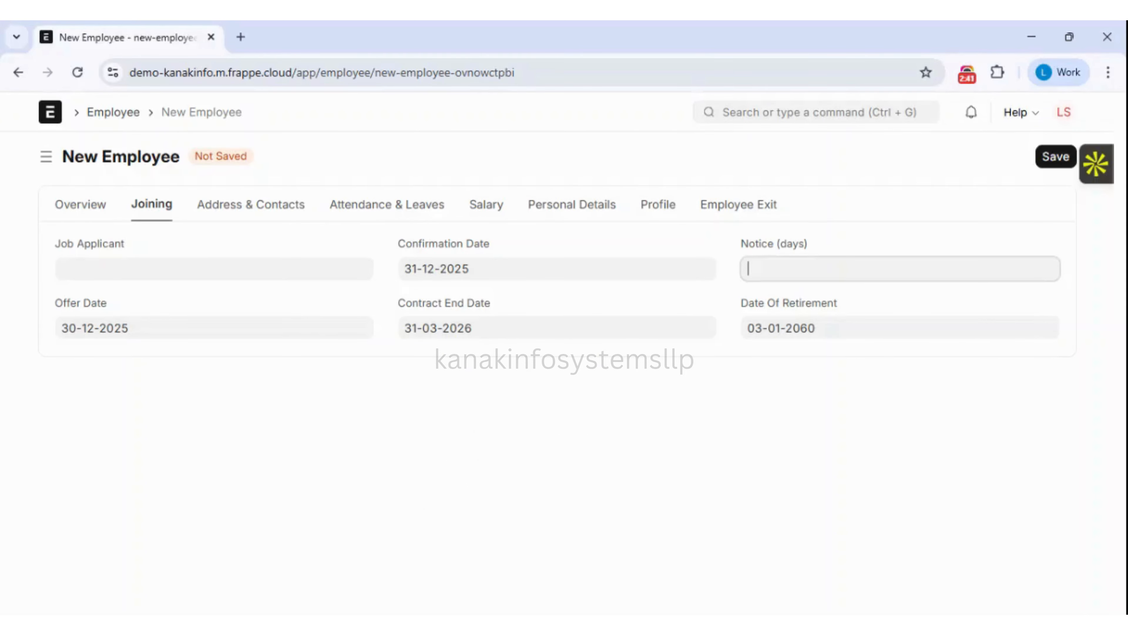
type("90")
left_click(853, 299)
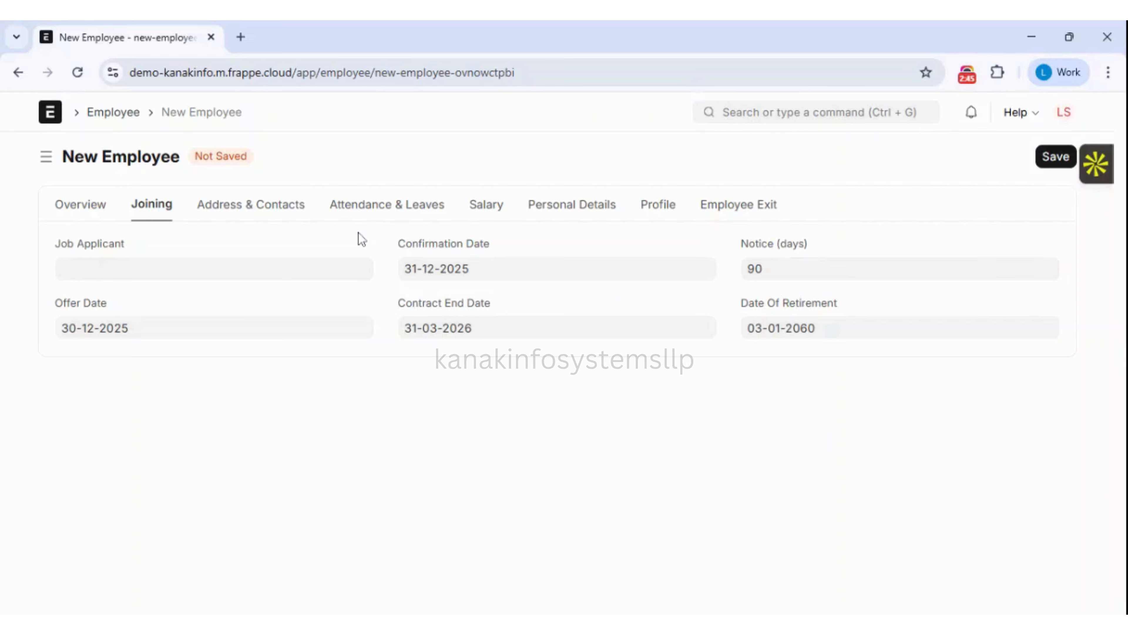
left_click(264, 212)
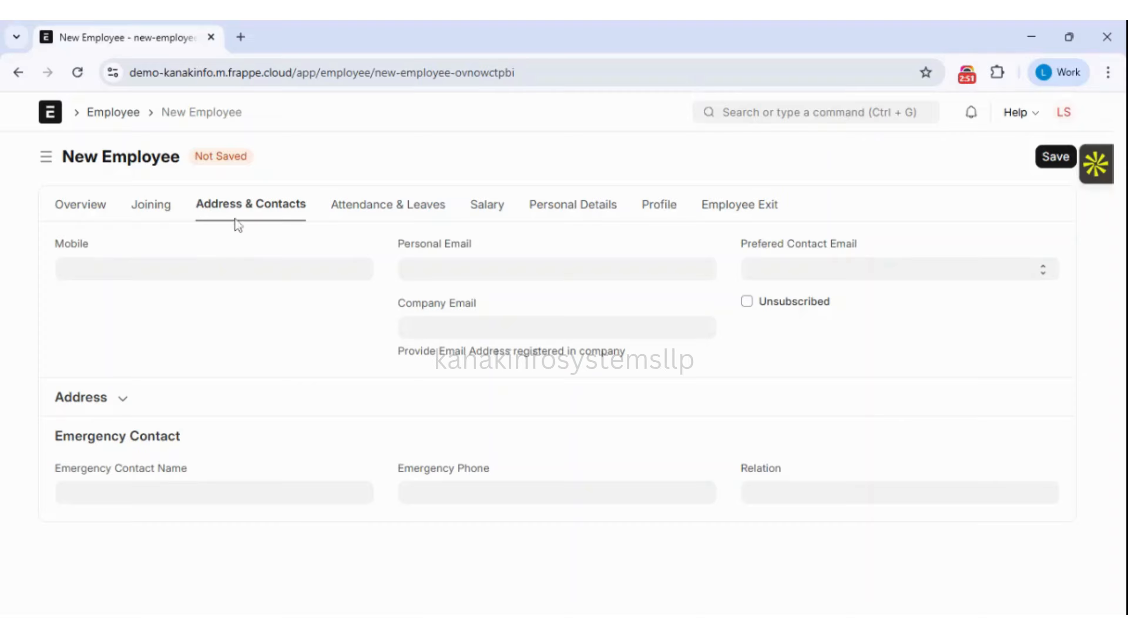
Enter the employee's mobile number, personal e-mail and company e-mail.
left_click(214, 269)
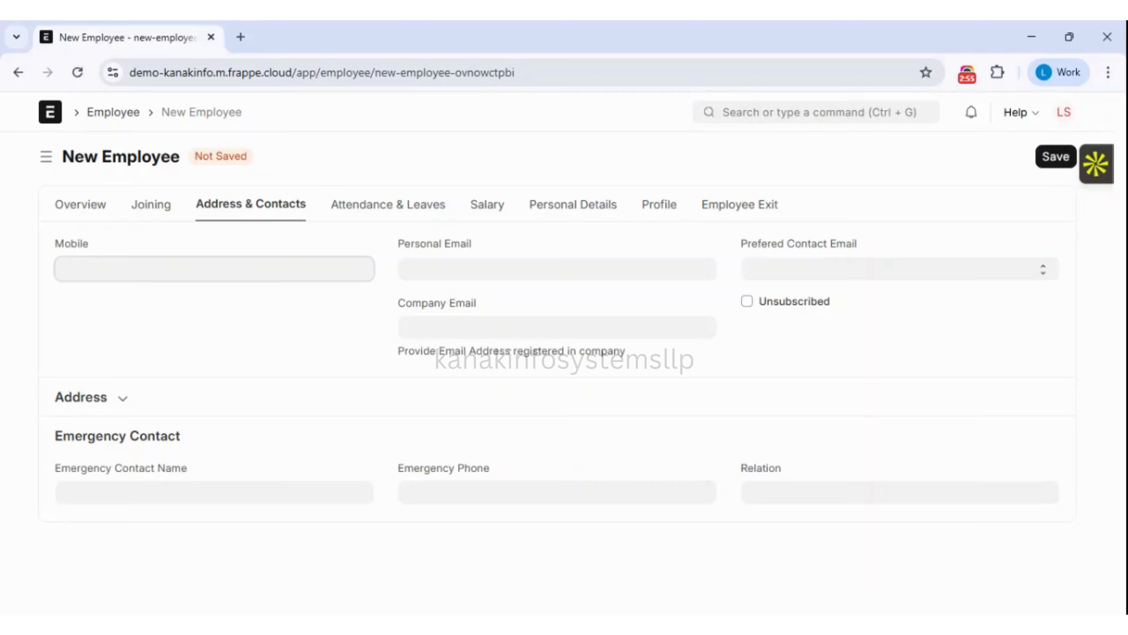
left_click(557, 269)
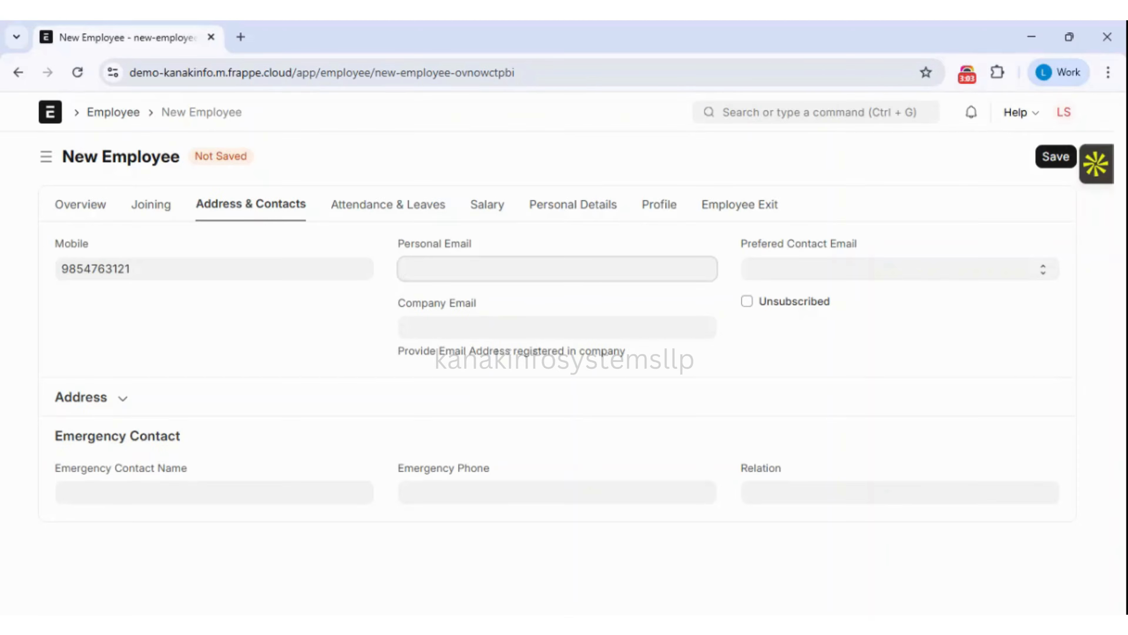
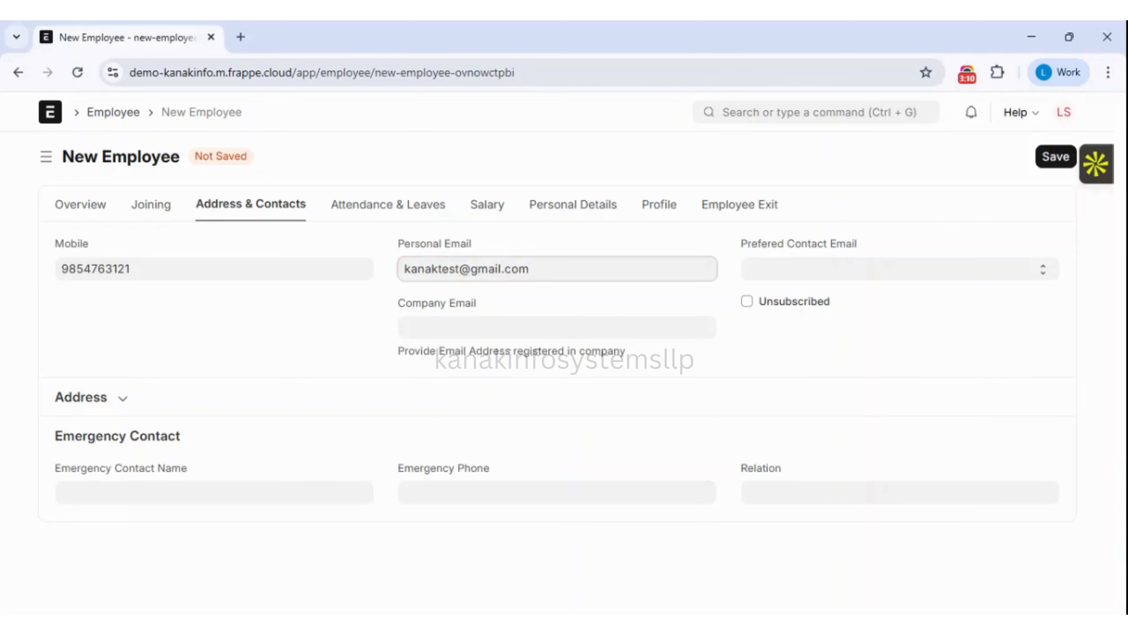
key("Tab")
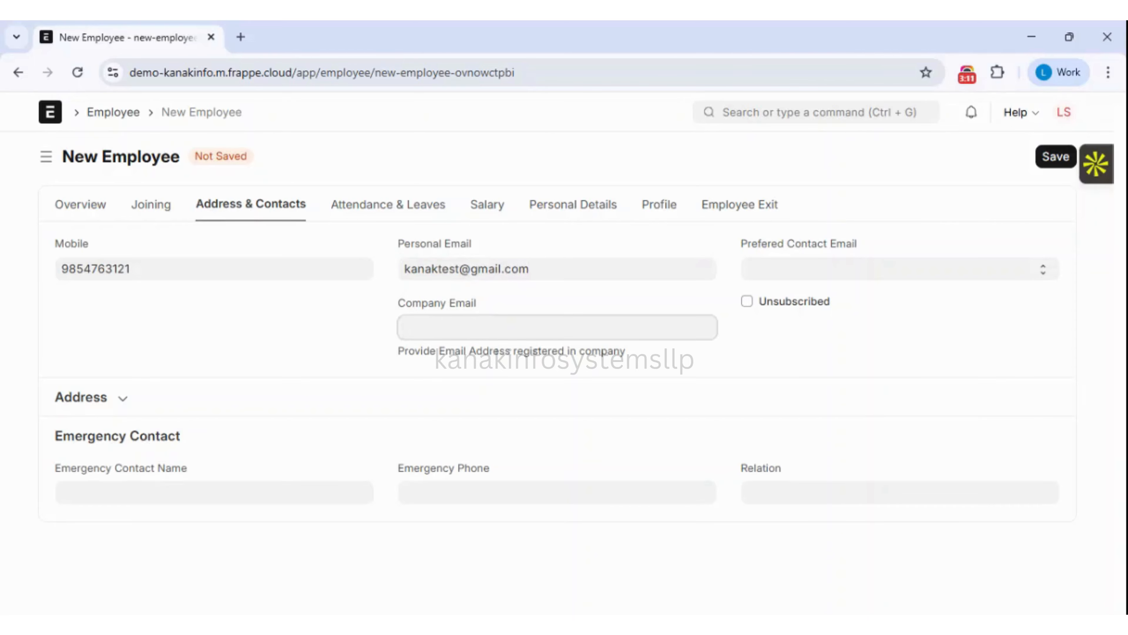
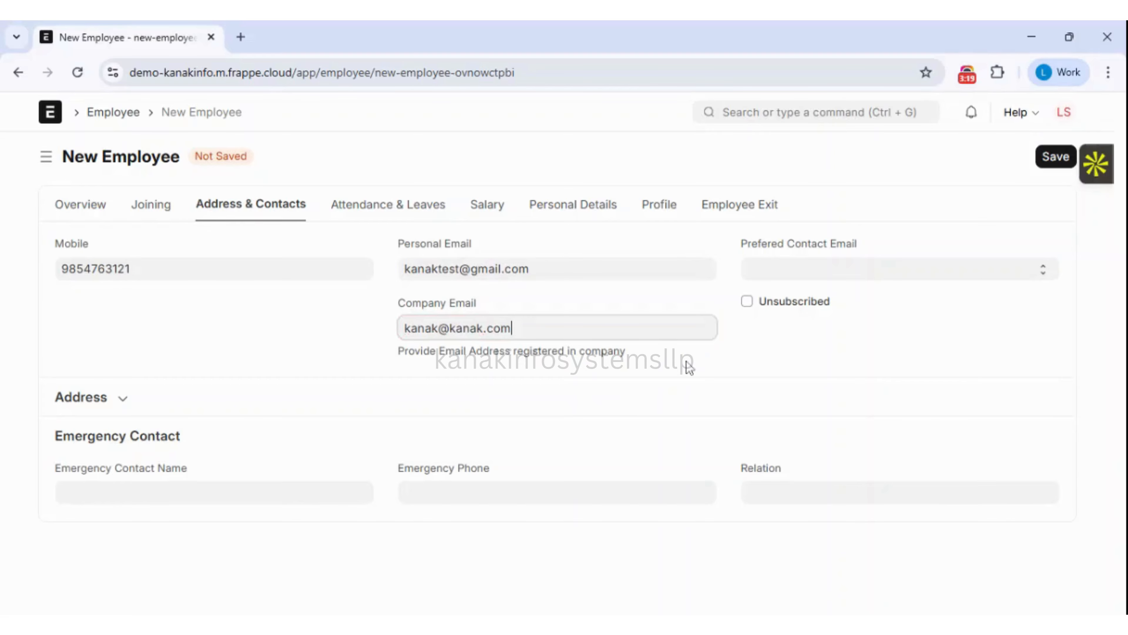
left_click(700, 358)
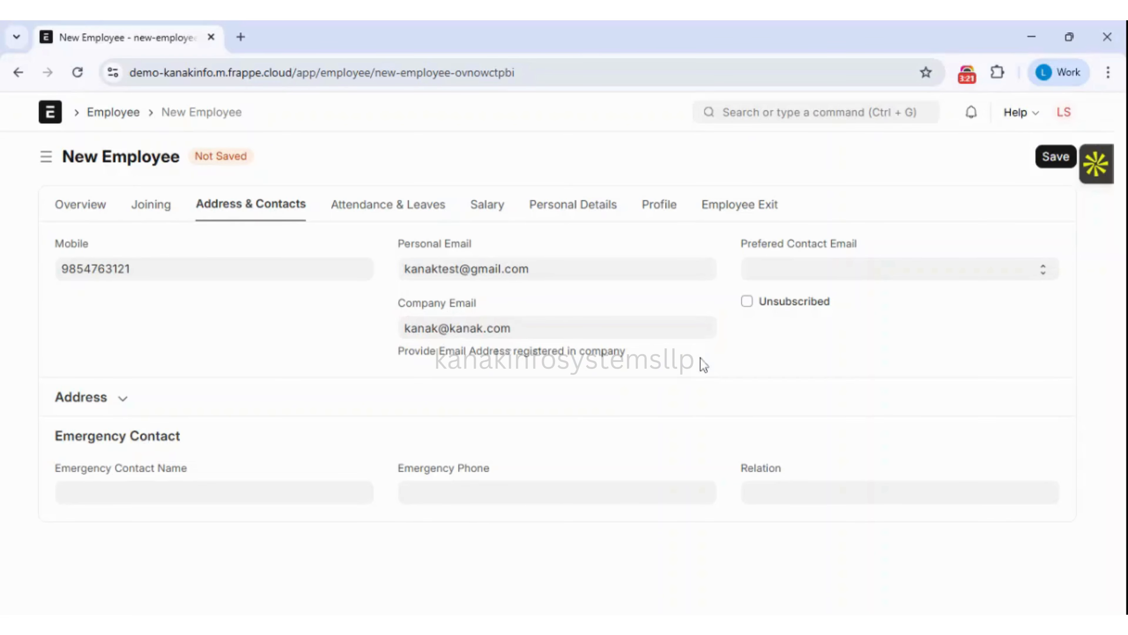
Make Company Email the preferred contact e-mail and expand the address details.
left_click(822, 270)
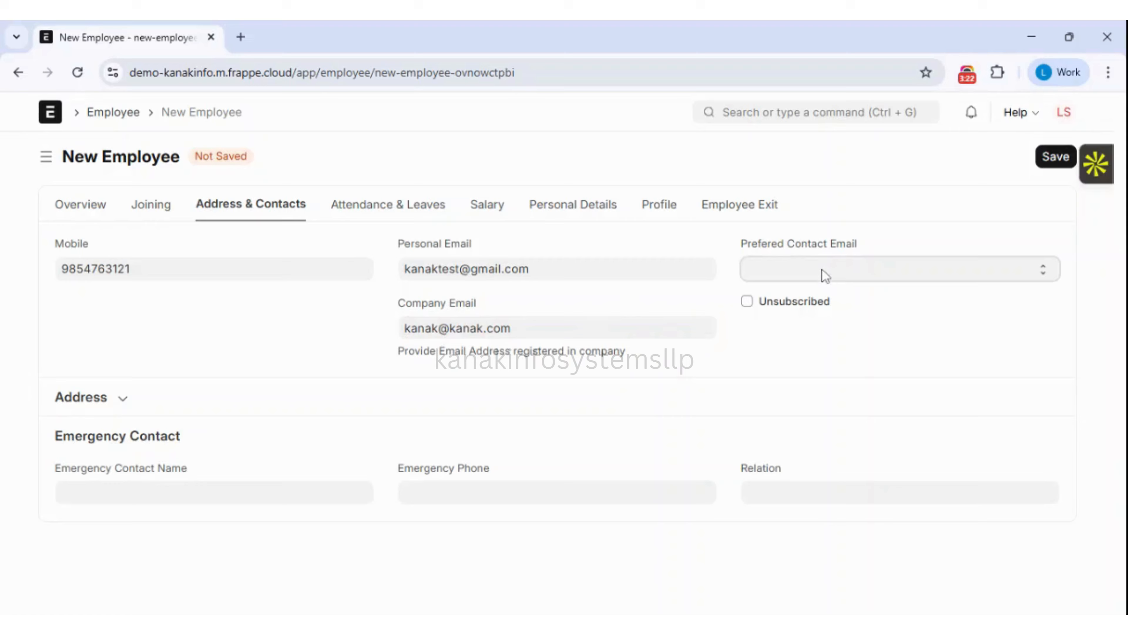
left_click(823, 290)
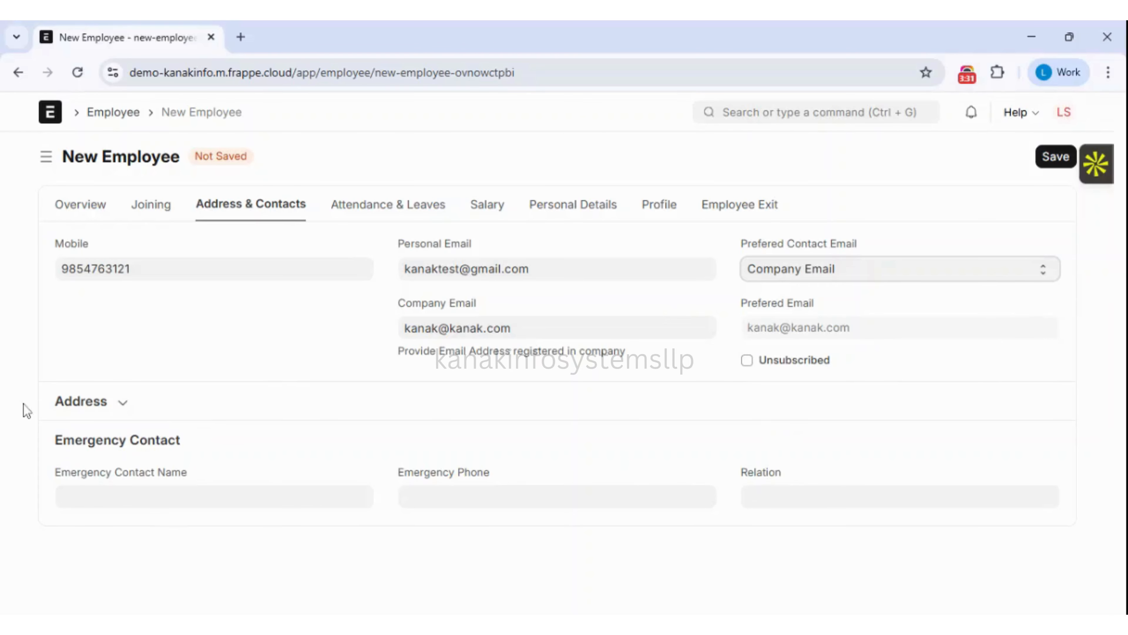
left_click(129, 402)
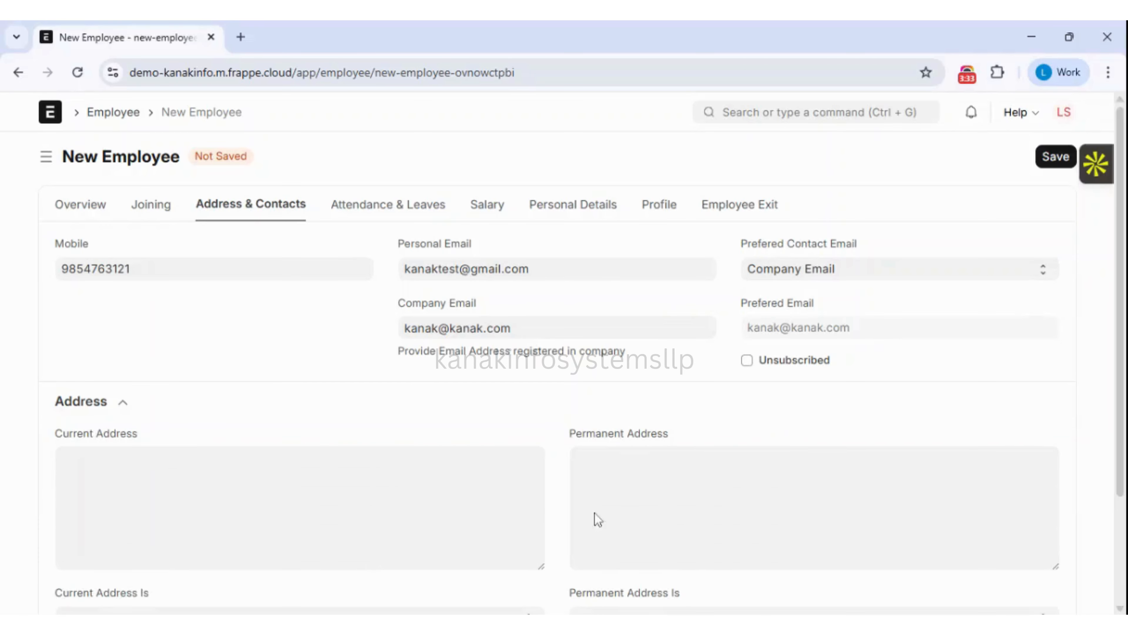
left_click(299, 507)
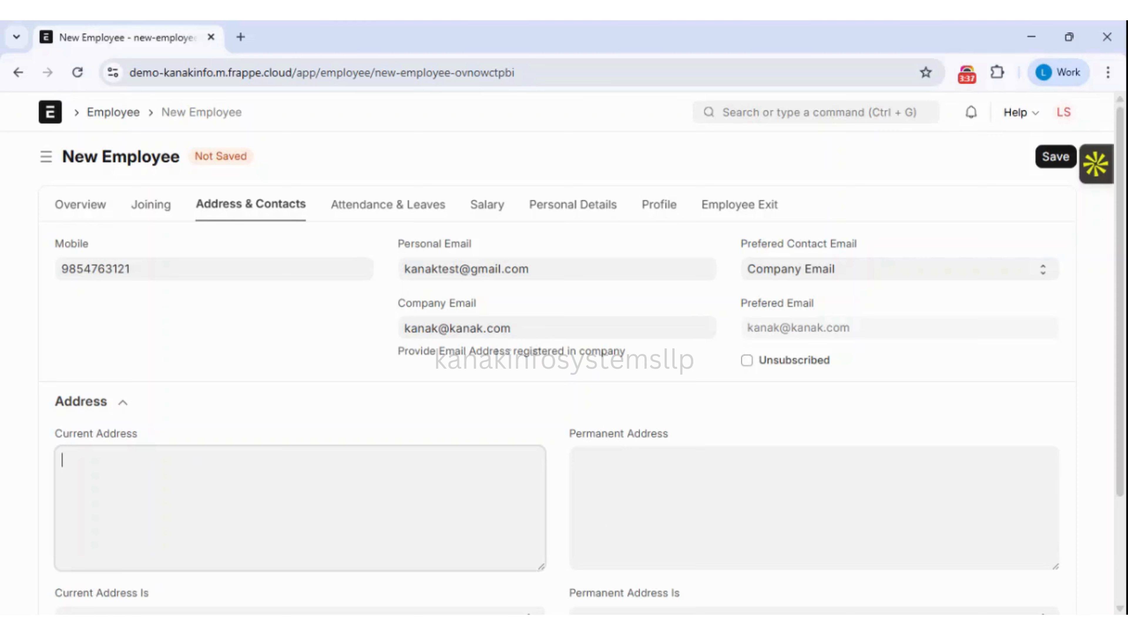
left_click(389, 209)
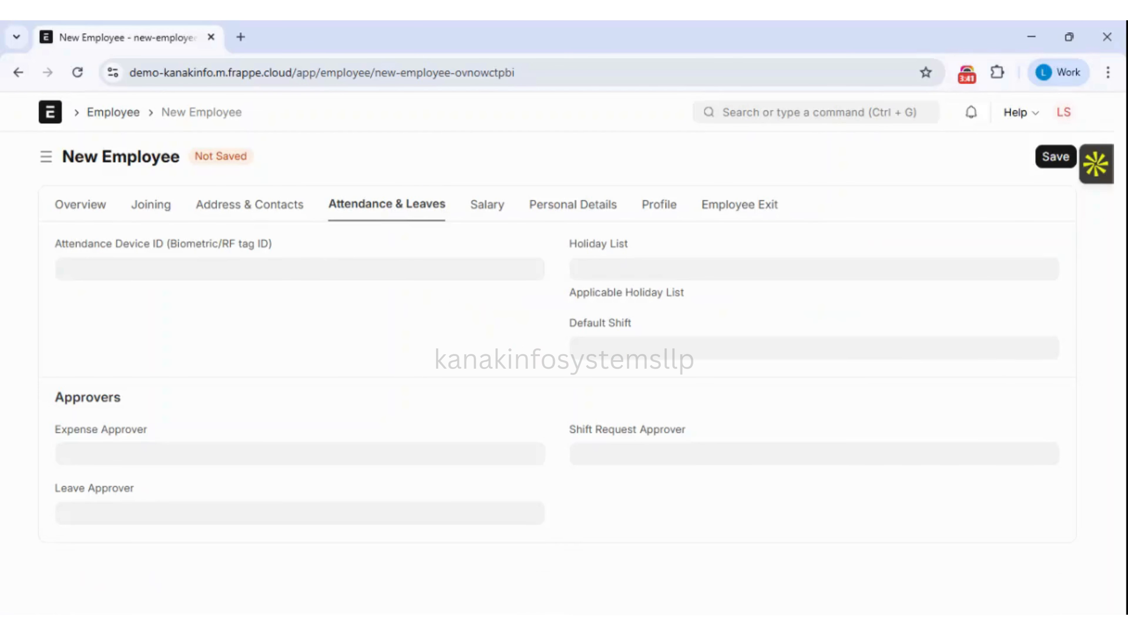
Review attendance device ID, holiday list and default shift, leaving all empty.
left_click(300, 269)
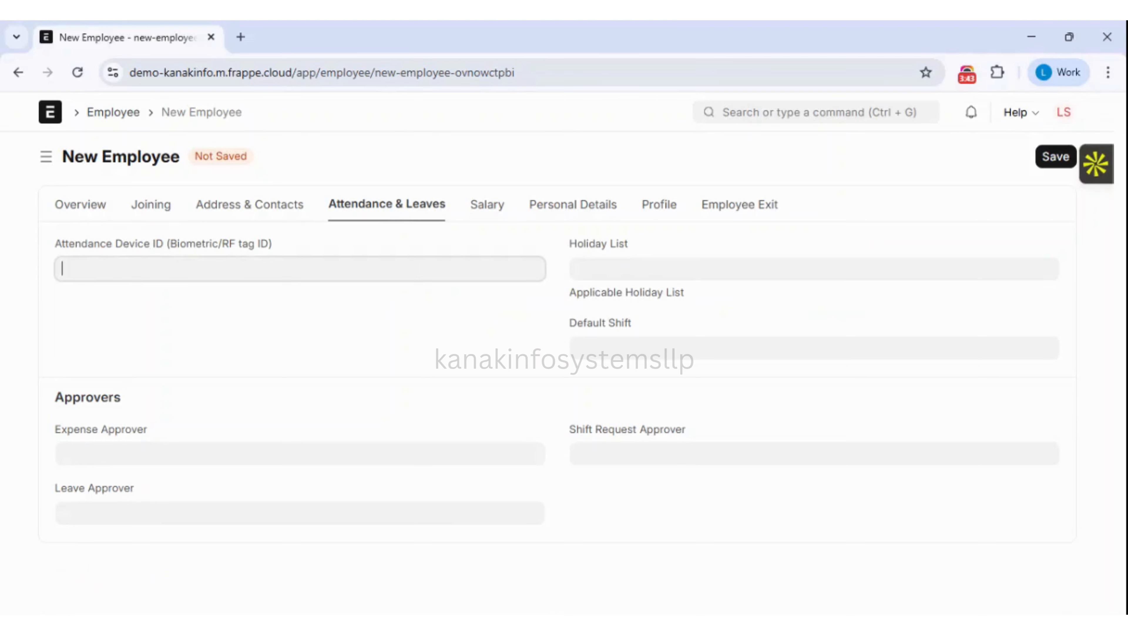
left_click(373, 340)
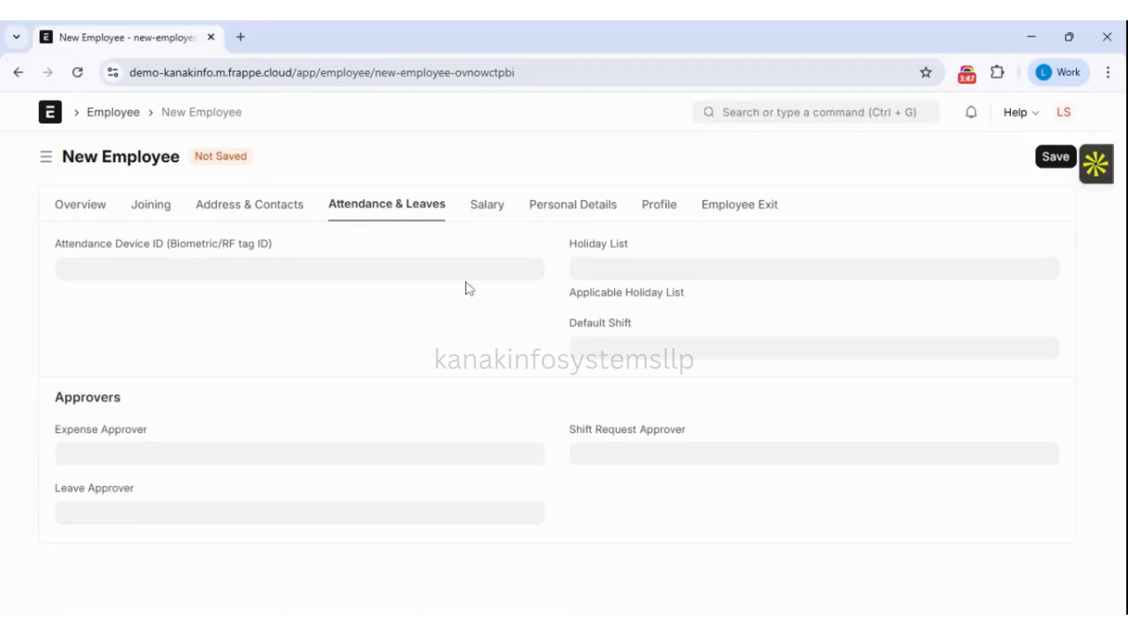
left_click(814, 269)
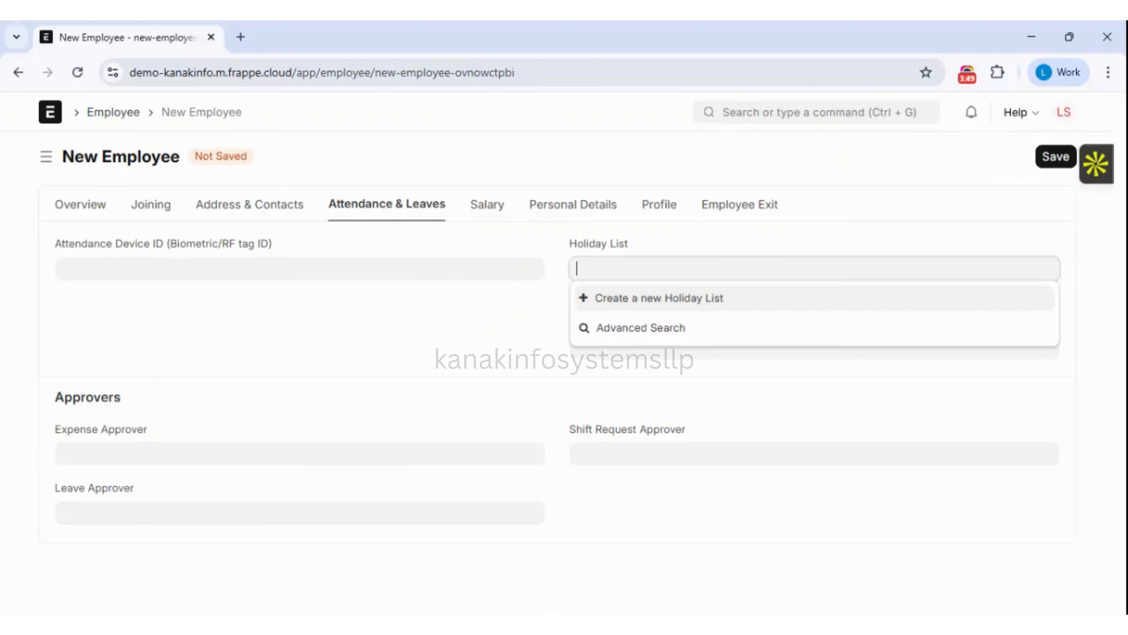
left_click(508, 315)
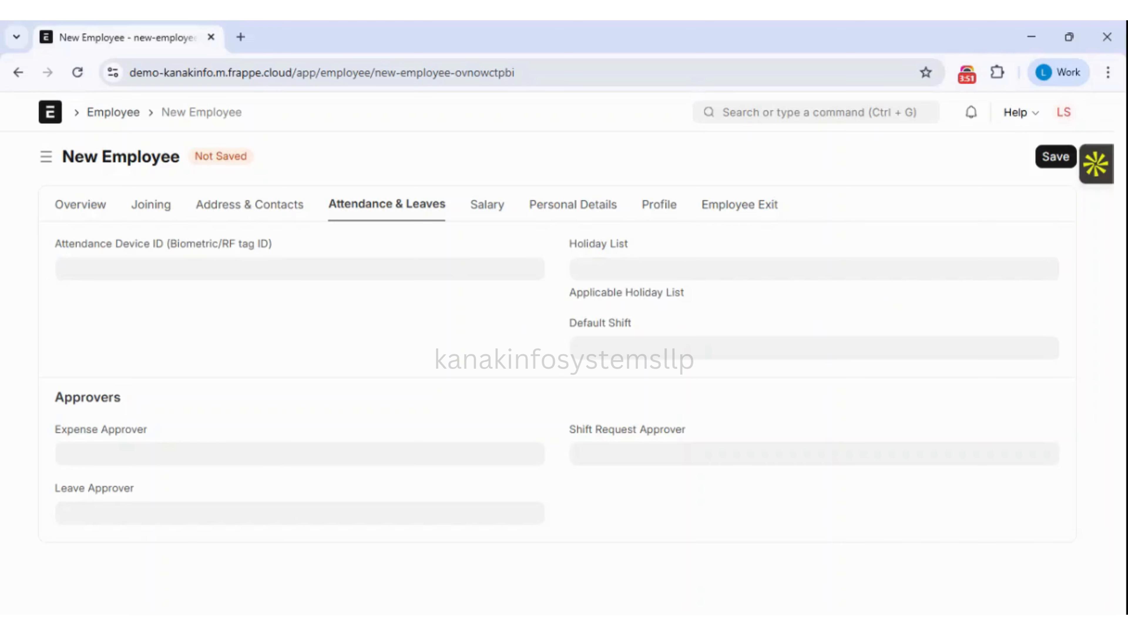
left_click(814, 348)
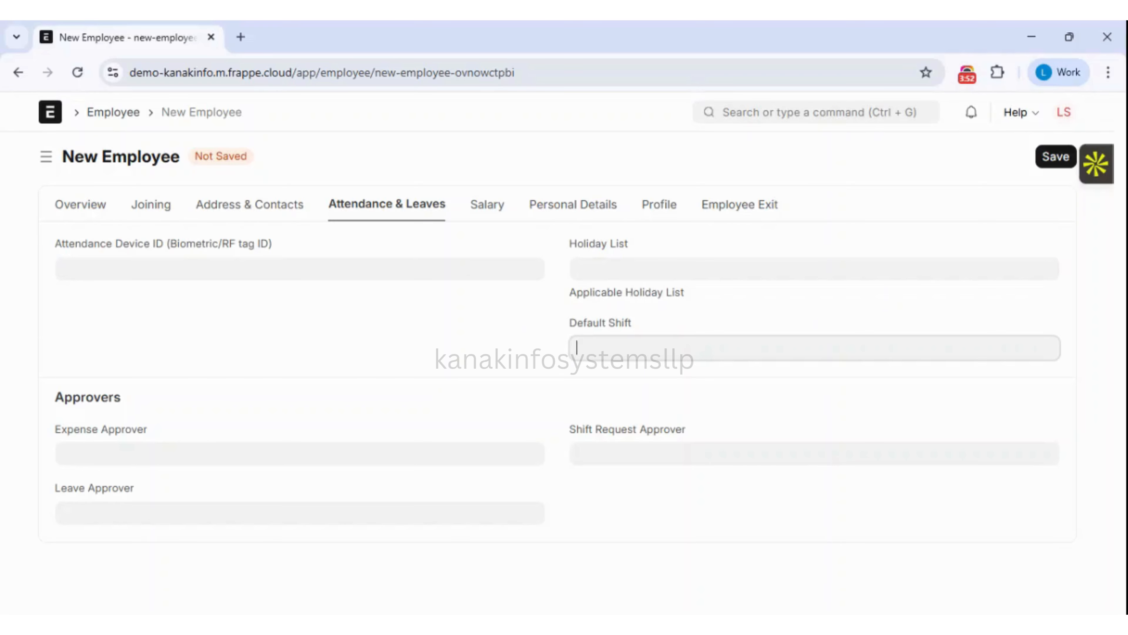
left_click(489, 358)
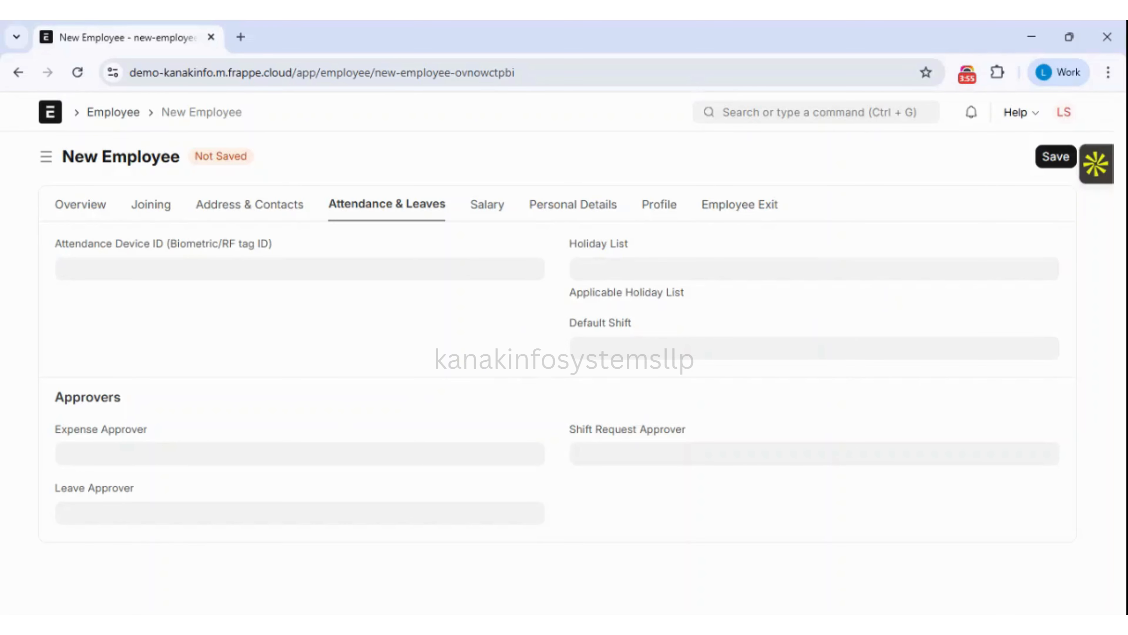
Set expense, leave and shift request approvers to the first suggested user.
left_click(300, 454)
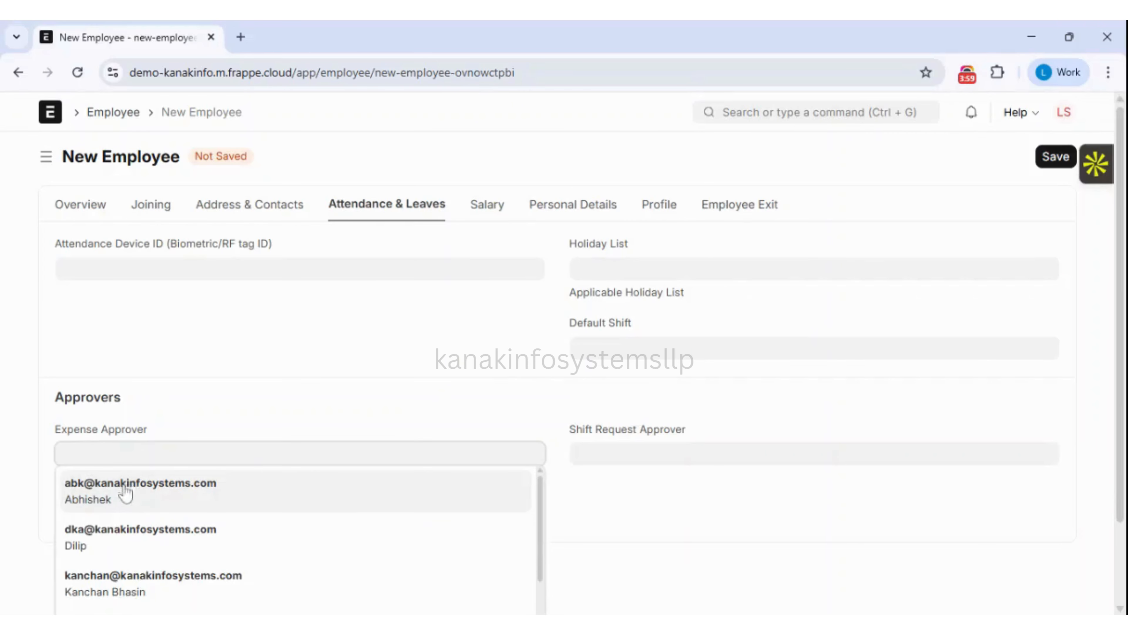
left_click(255, 433)
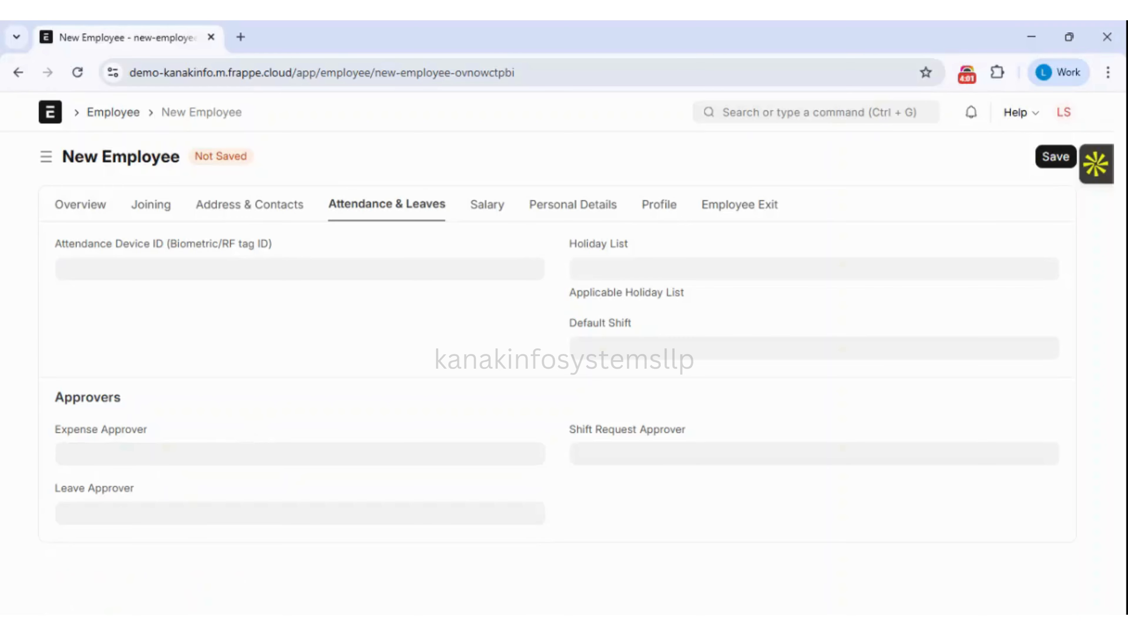
left_click(181, 454)
left_click(182, 488)
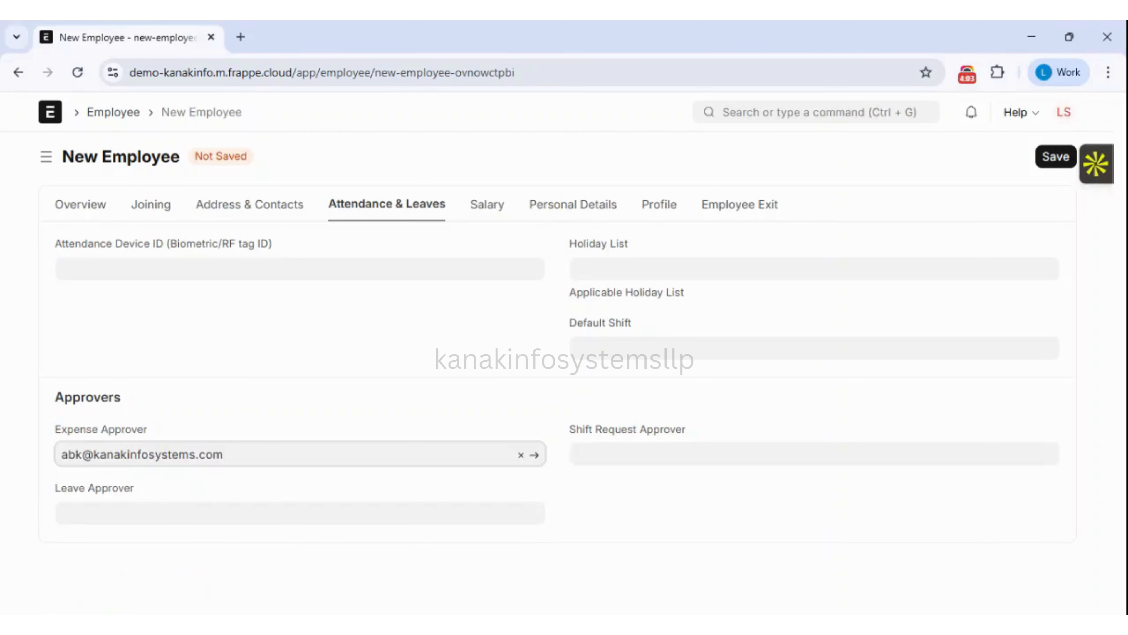
left_click(122, 513)
left_click(137, 552)
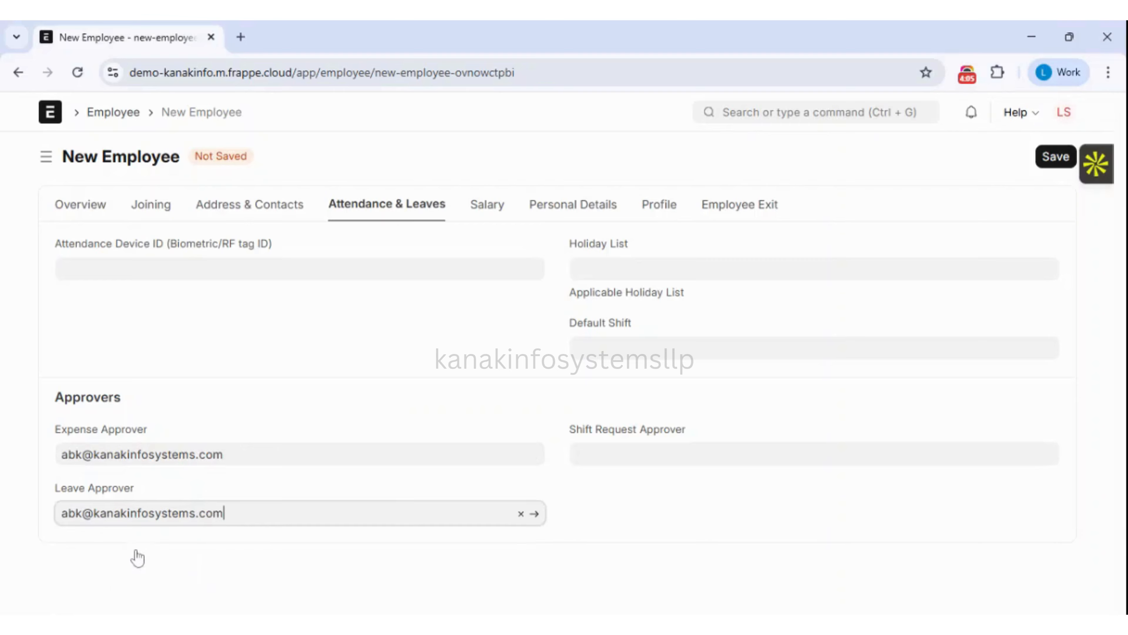
left_click(618, 454)
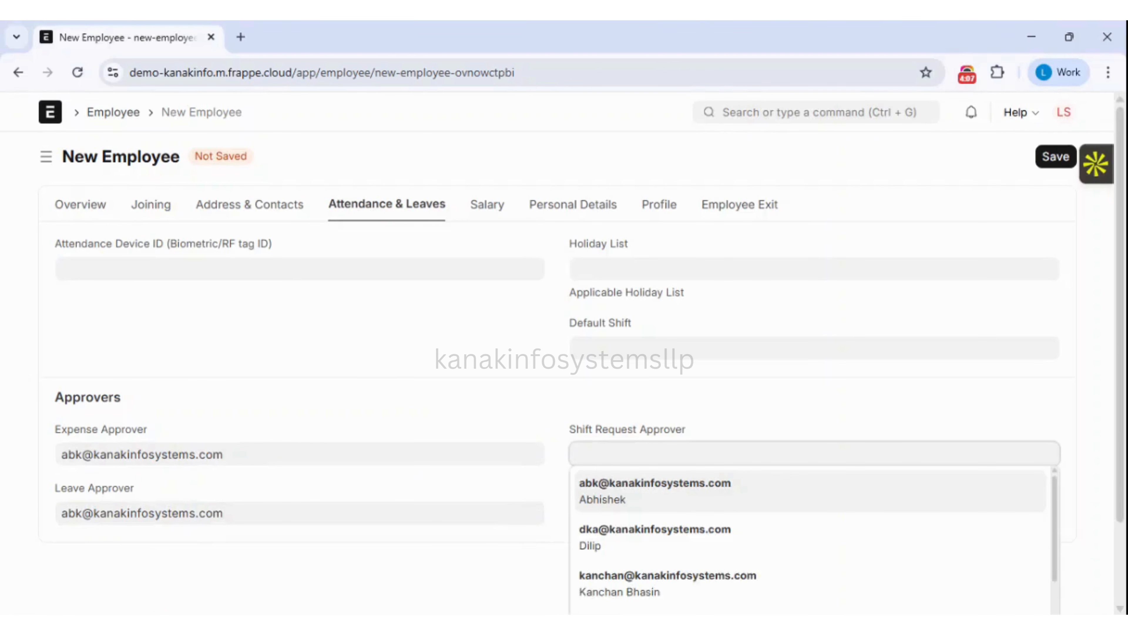
left_click(651, 492)
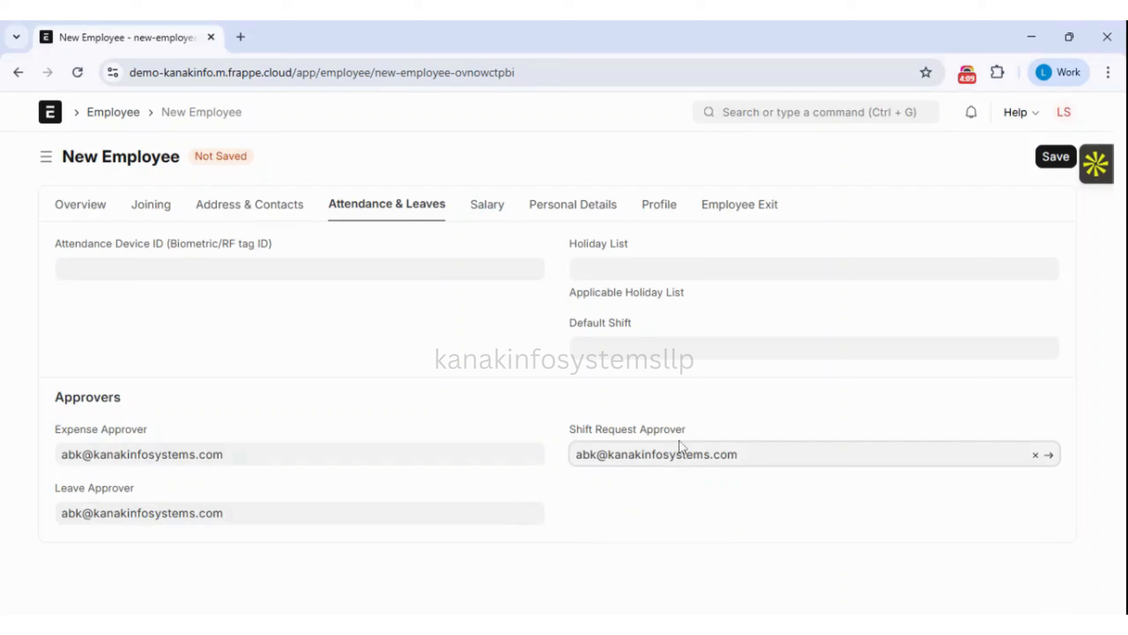
left_click(690, 413)
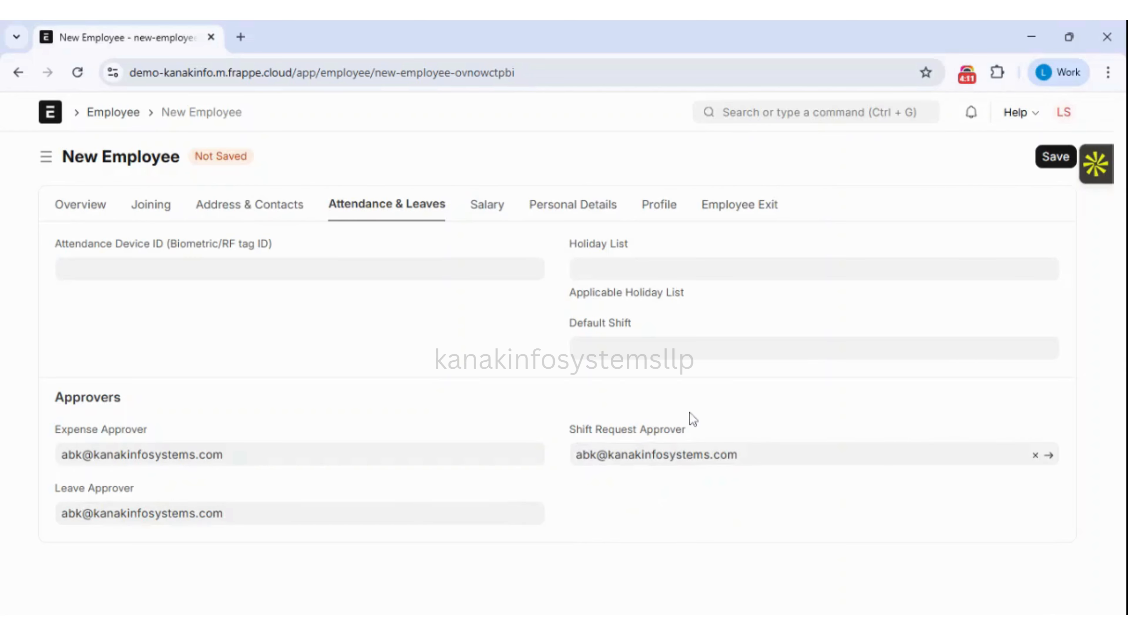
On the Salary tab, enter a CTC of 1,20,000.00.
left_click(484, 214)
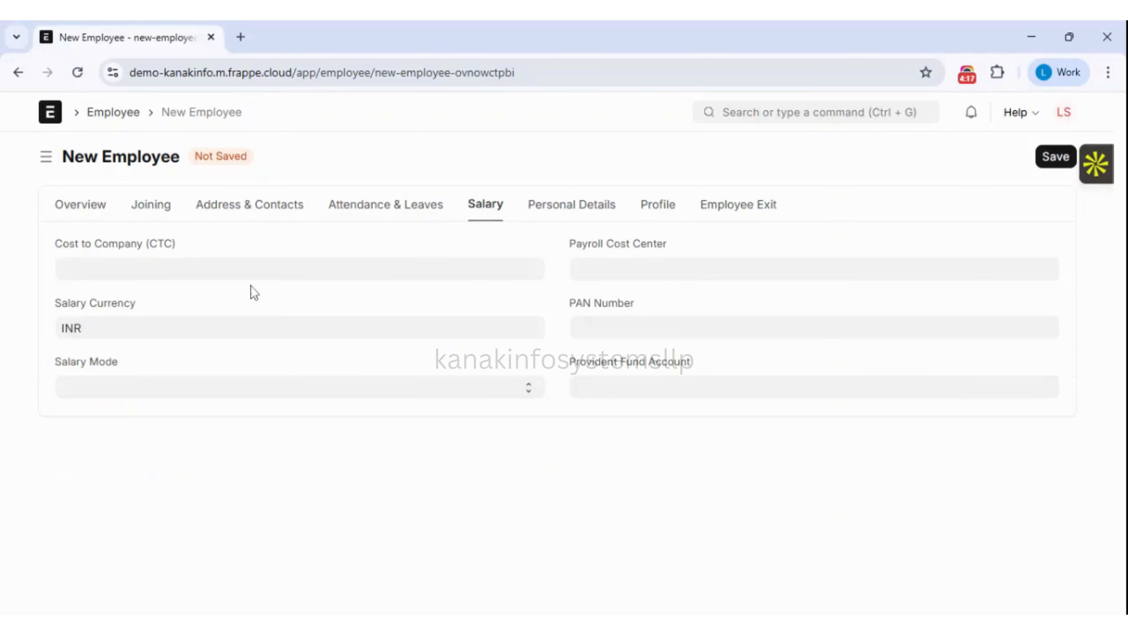
left_click(257, 275)
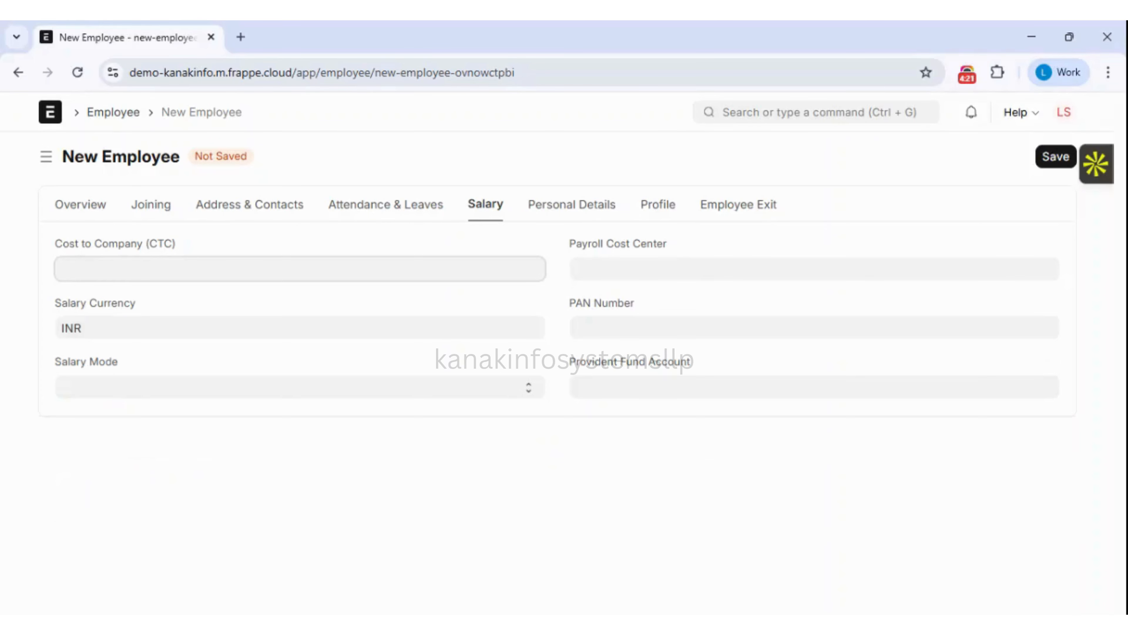
type("120000")
left_click(276, 289)
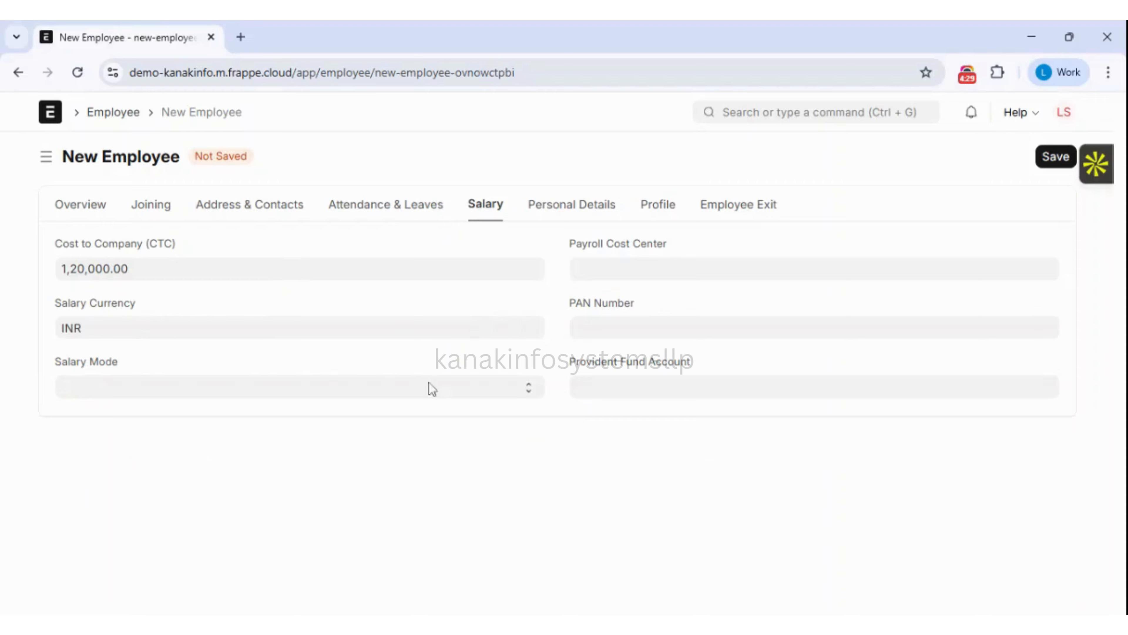
Try the salary mode options, switching between Bank and Cash.
left_click(467, 394)
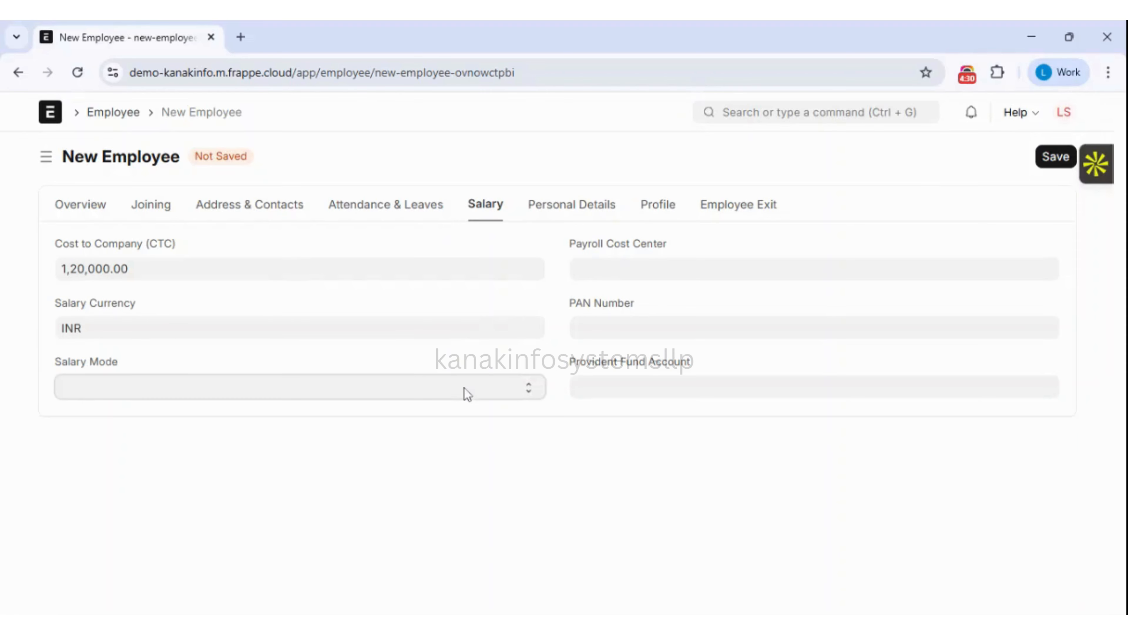
left_click(409, 438)
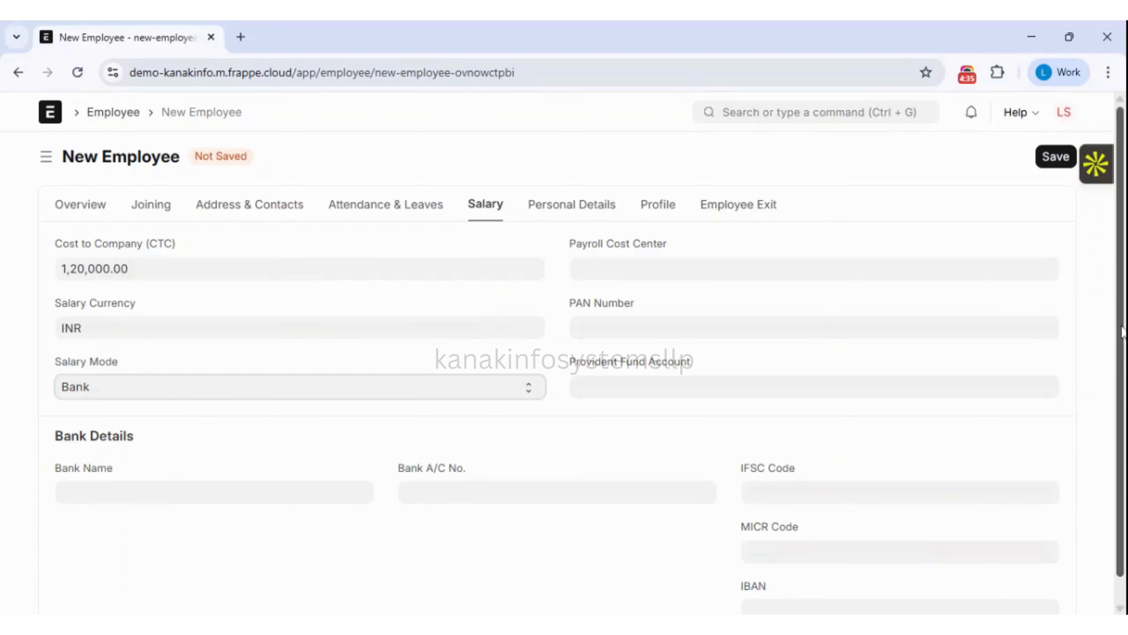
scroll(1098, 370, "down", 1)
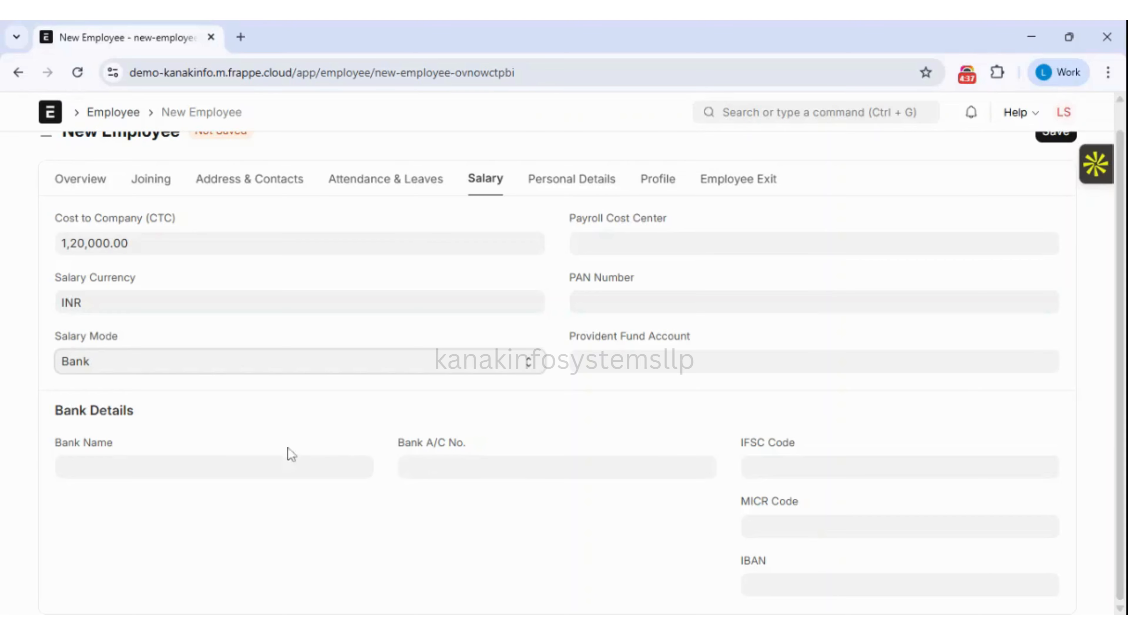
left_click(290, 457)
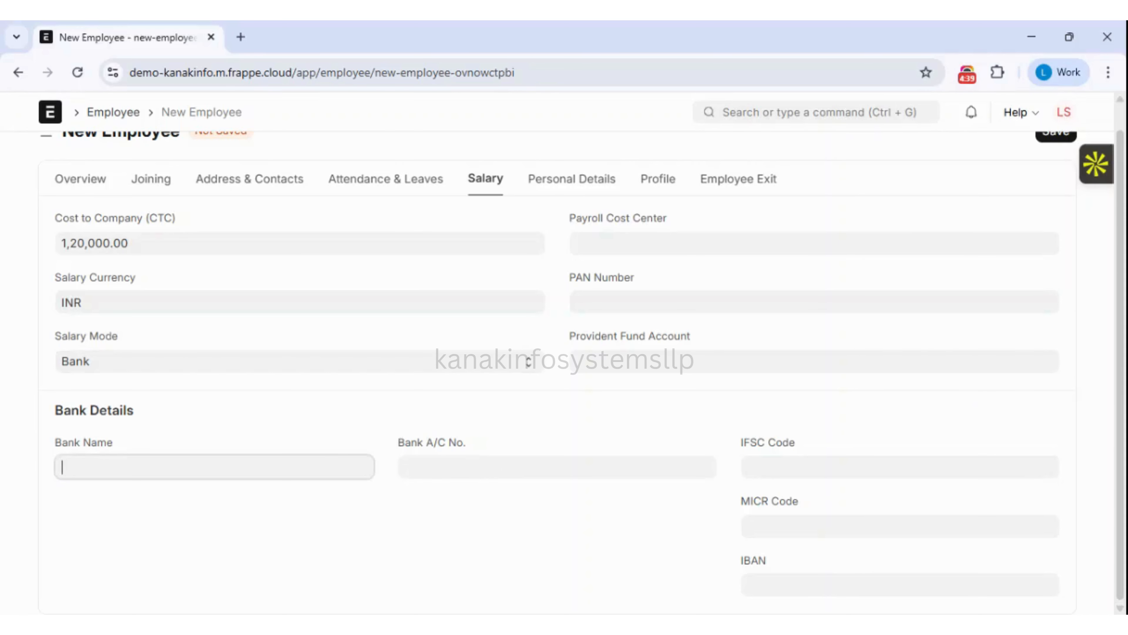
left_click(248, 363)
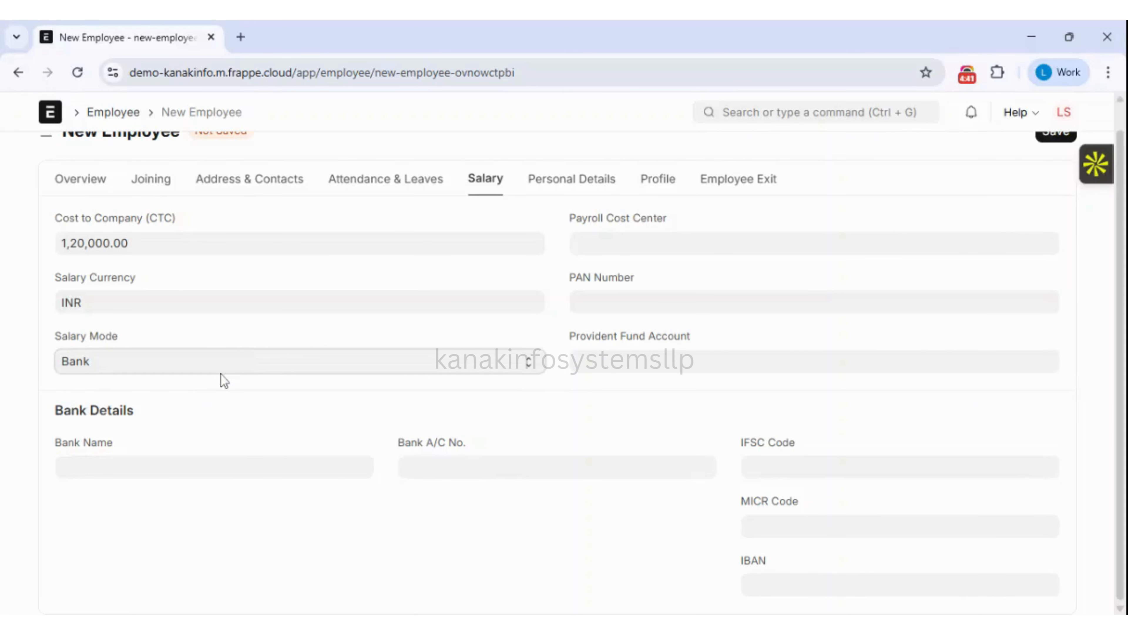
left_click(164, 421)
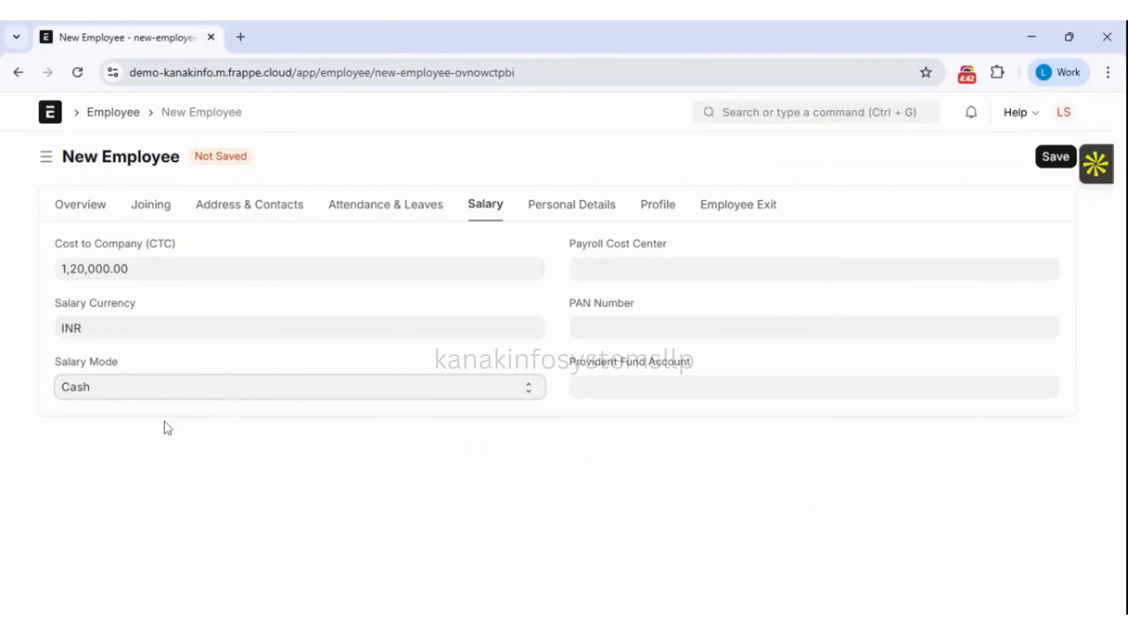
left_click(297, 402)
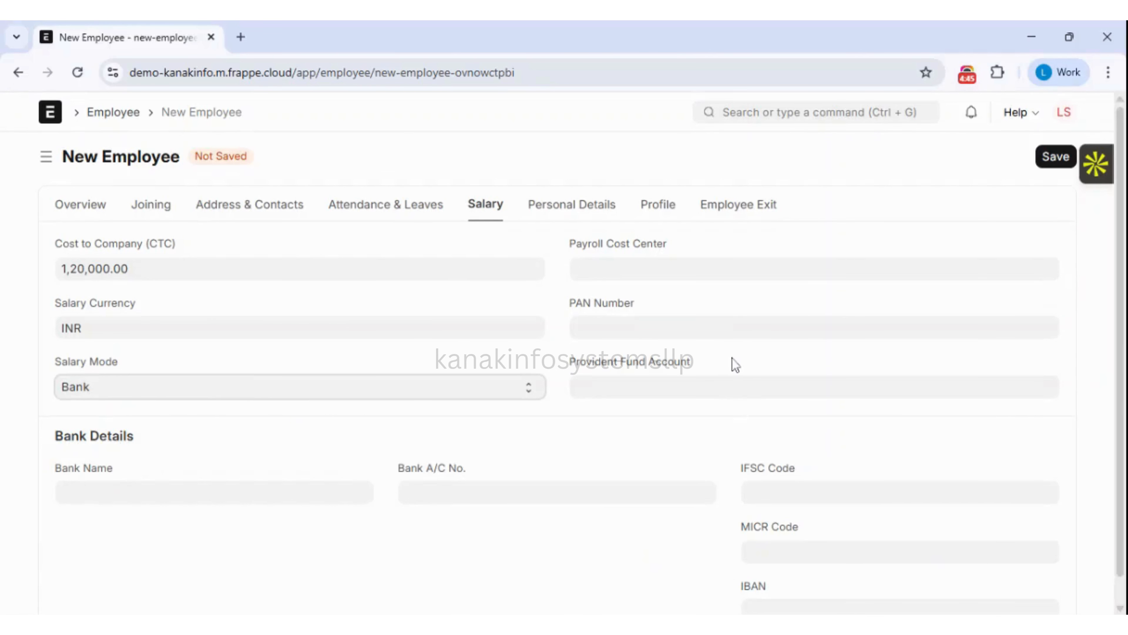
Pick Main - KILD as payroll cost center and clear the salary mode.
left_click(578, 269)
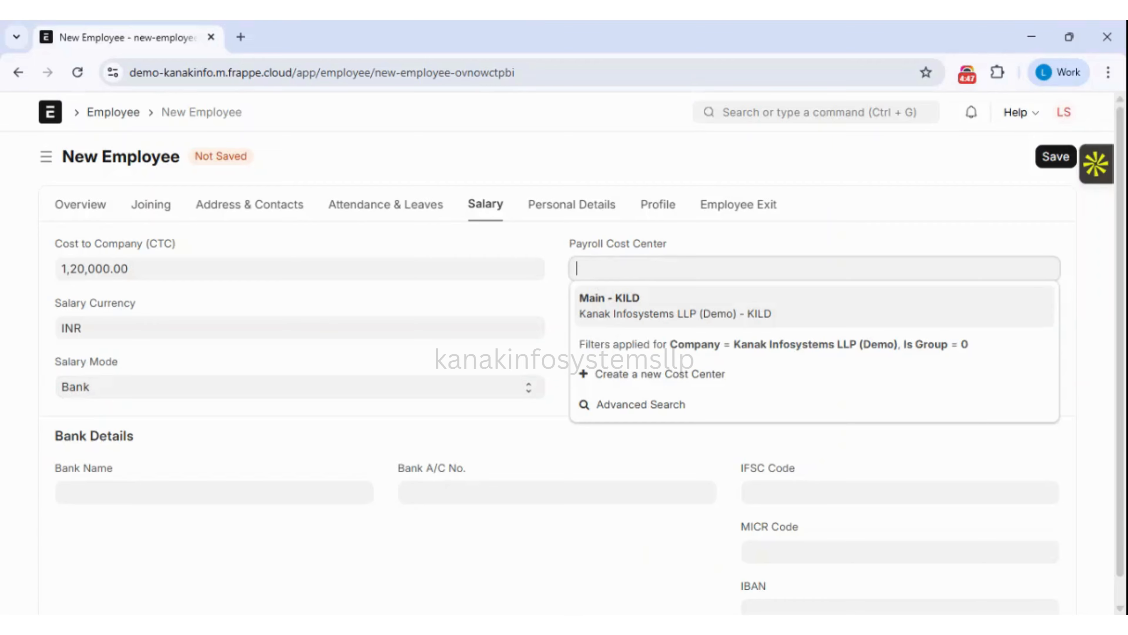
left_click(631, 308)
left_click(633, 323)
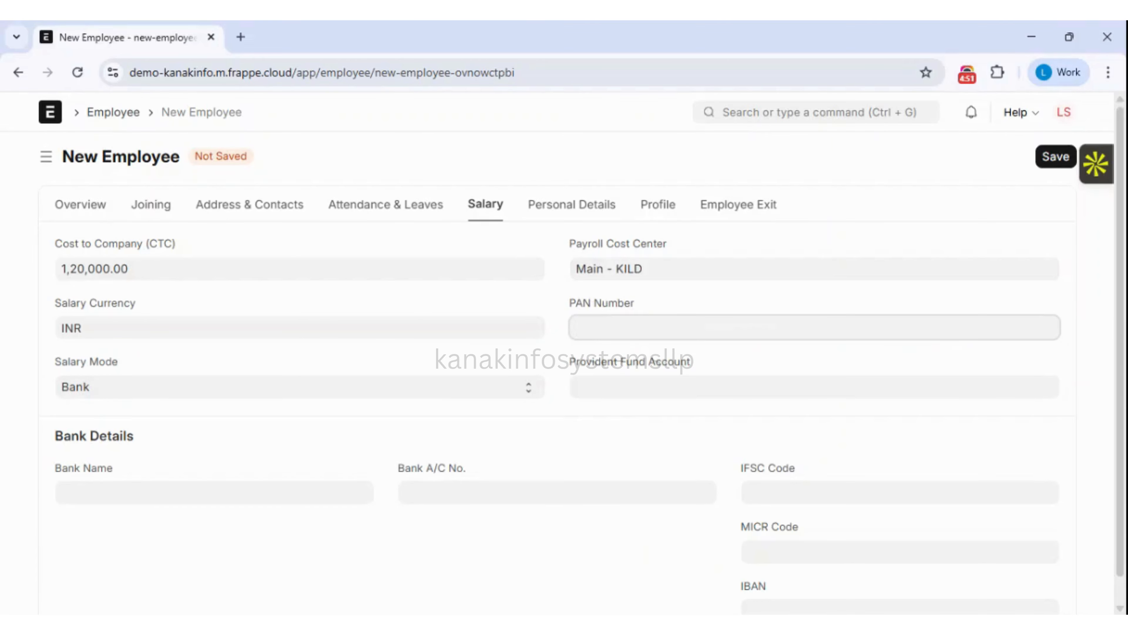
left_click(681, 372)
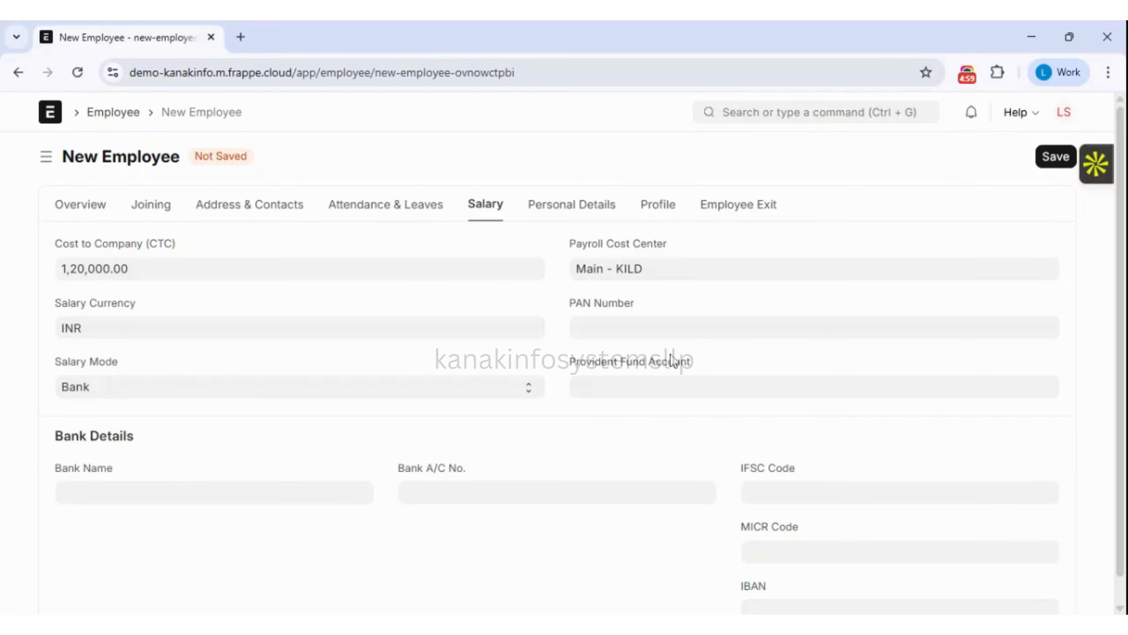
left_click(525, 397)
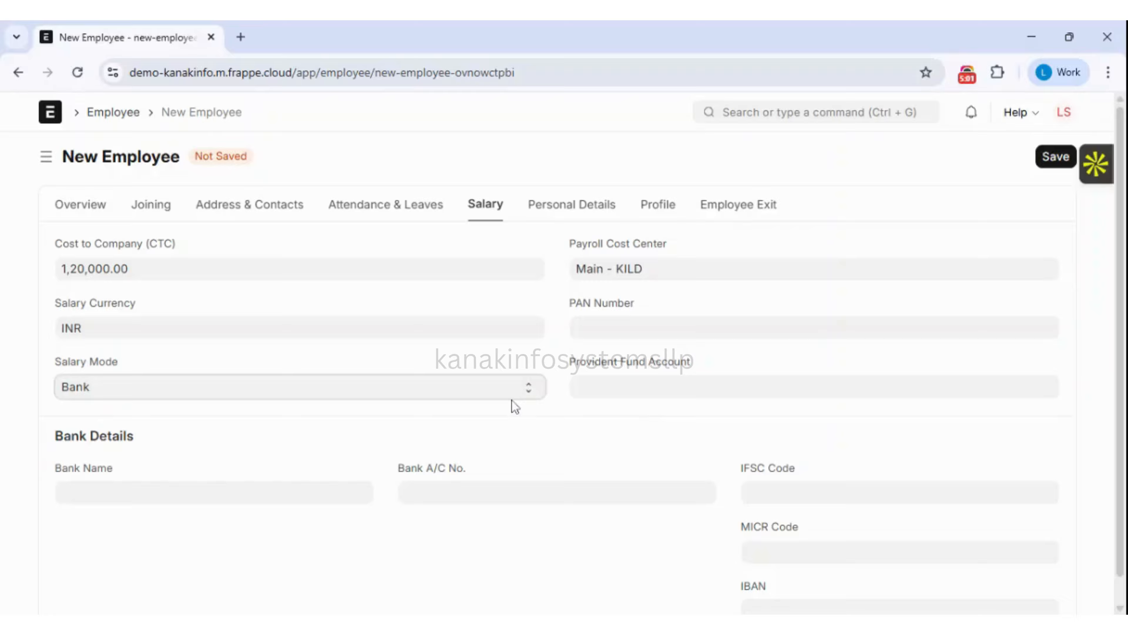
key("Up")
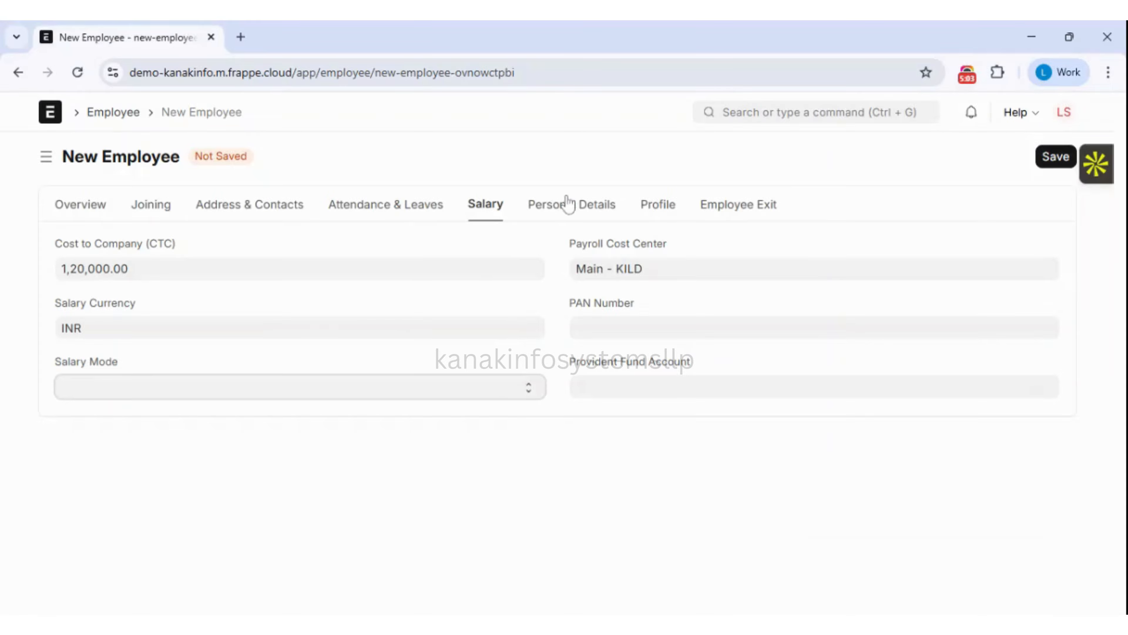
In Personal Details, set marital status to Single and blood group to B+.
left_click(578, 205)
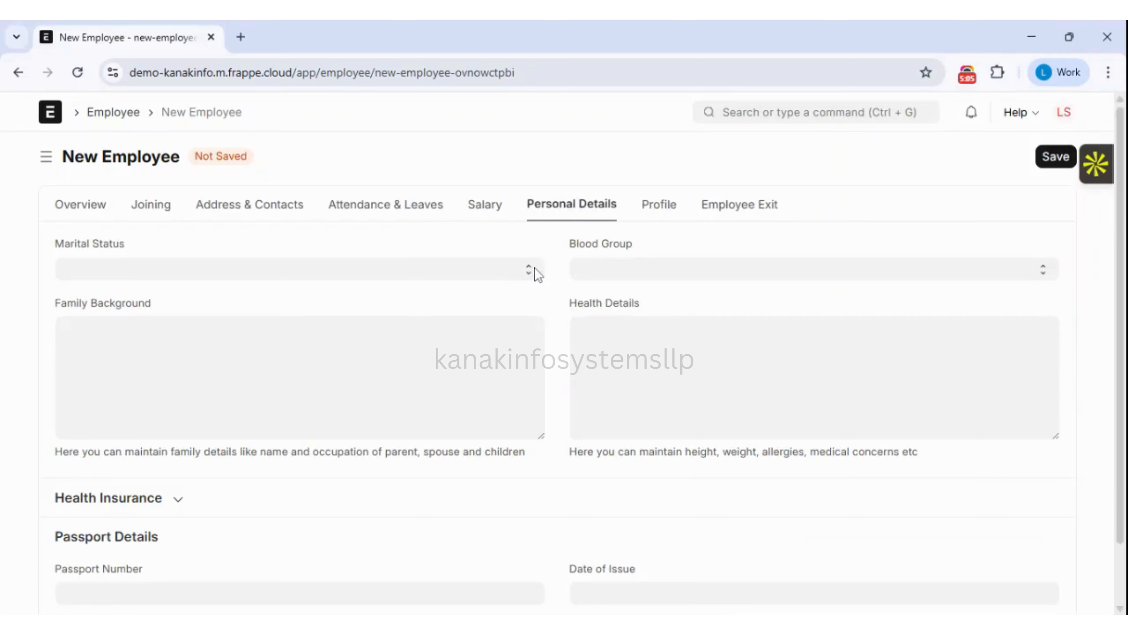
left_click(537, 270)
key("Down")
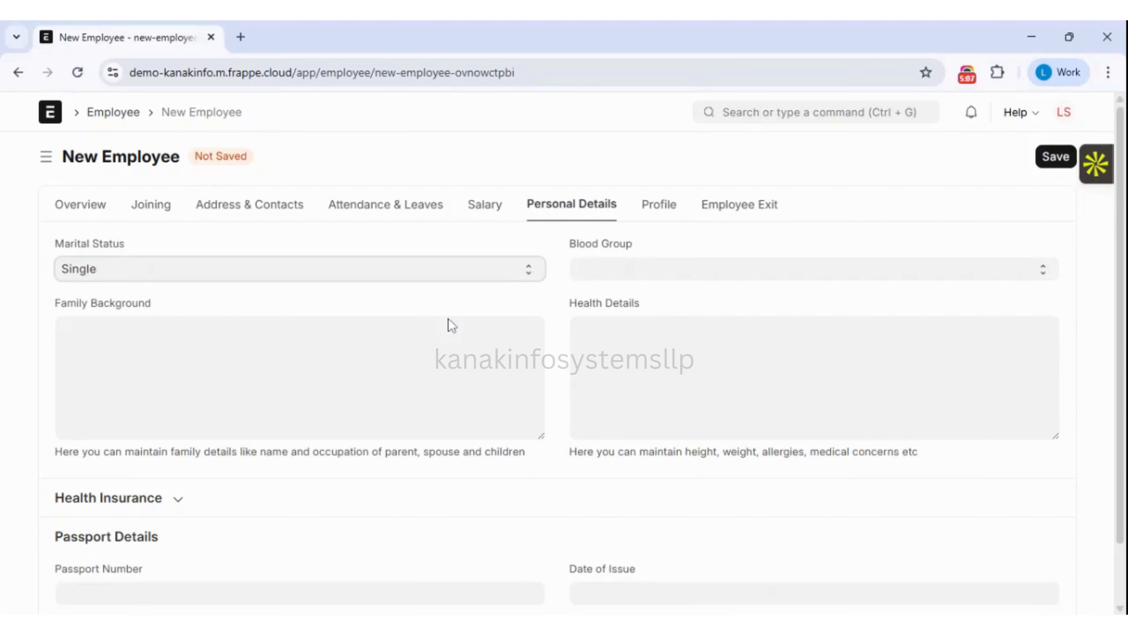
left_click(707, 273)
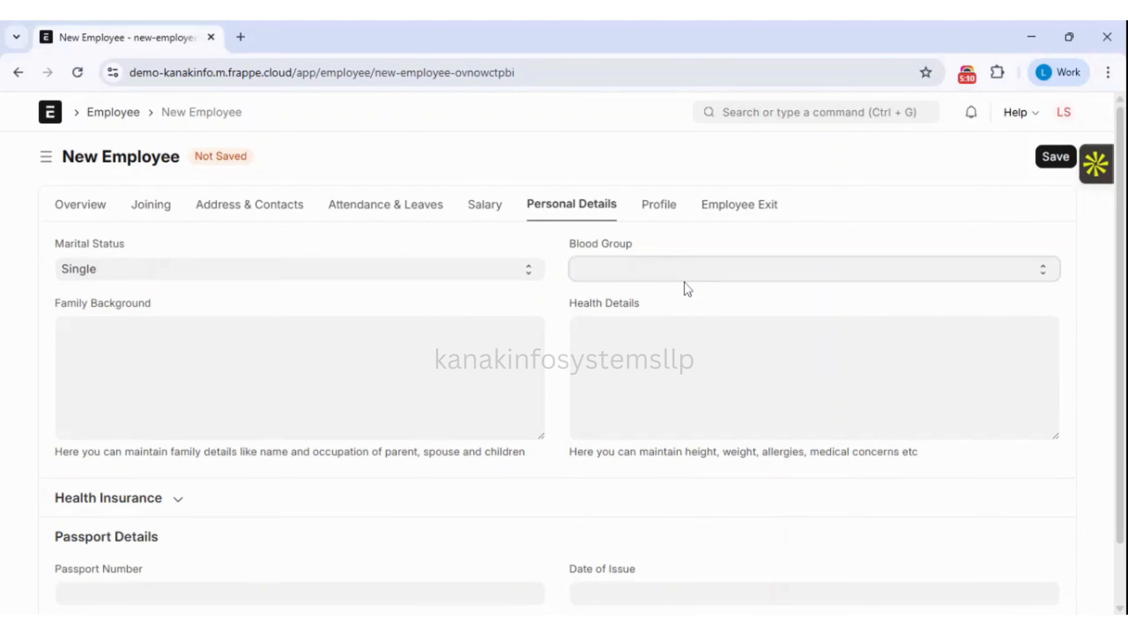
left_click(646, 357)
Expand the Health Insurance section to check the provider field, then collapse it.
left_click(684, 353)
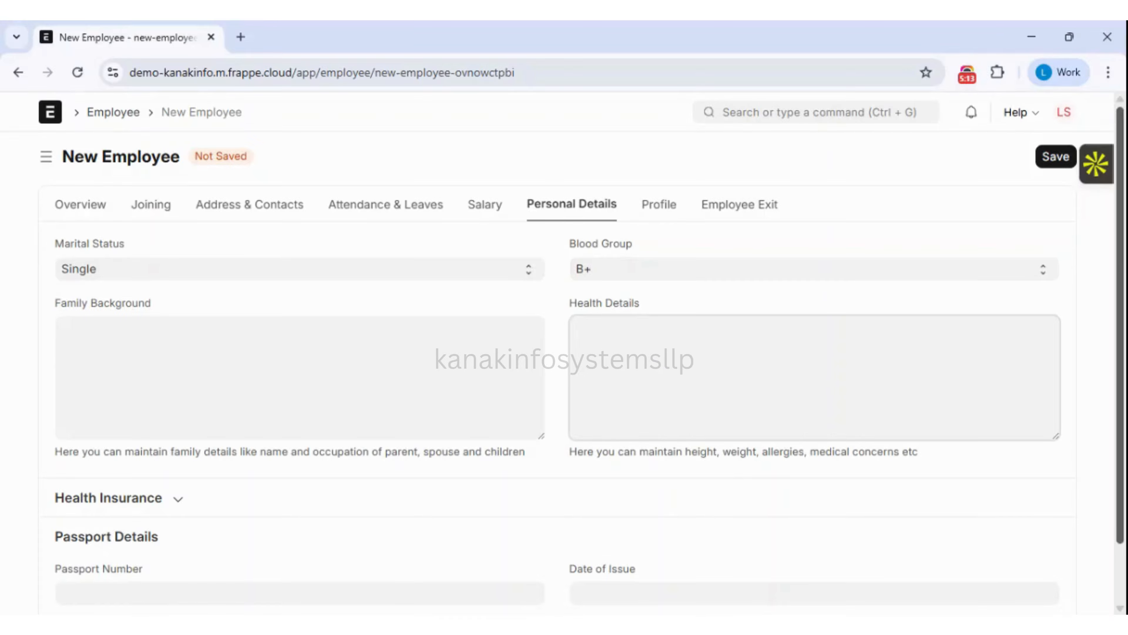
left_click_drag(1122, 244, 1122, 333)
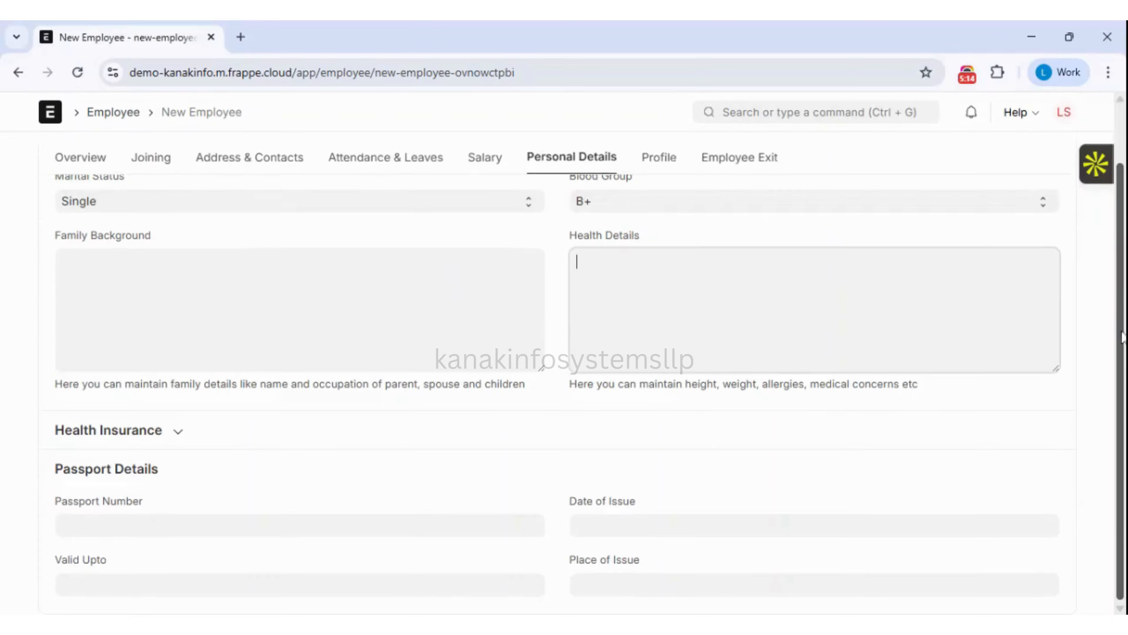
left_click(193, 441)
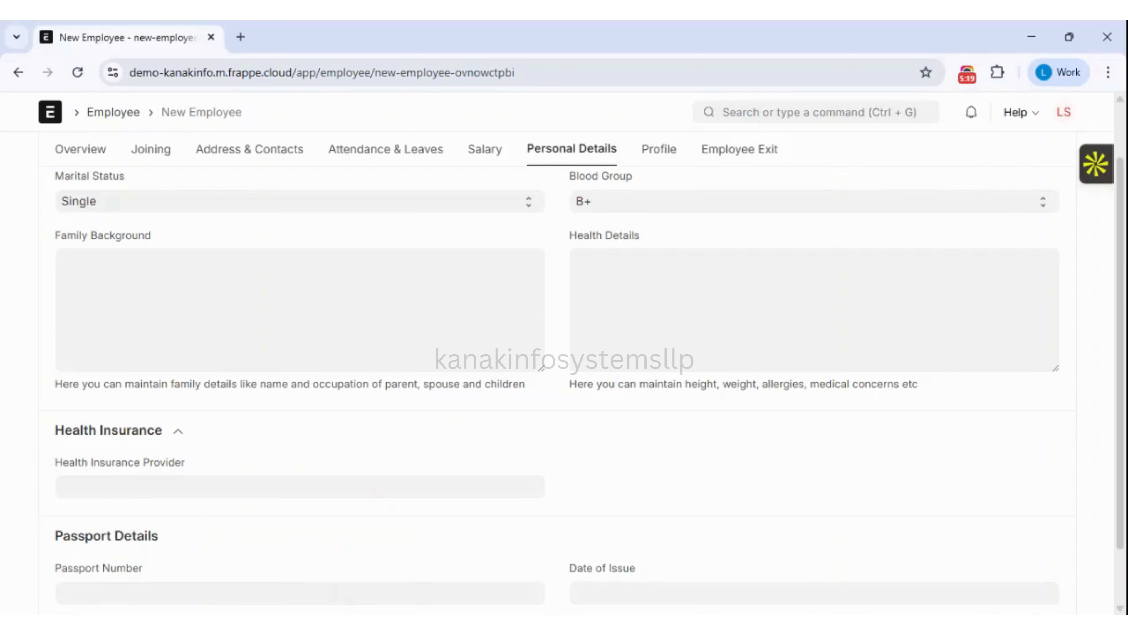
left_click(300, 487)
left_click(176, 435)
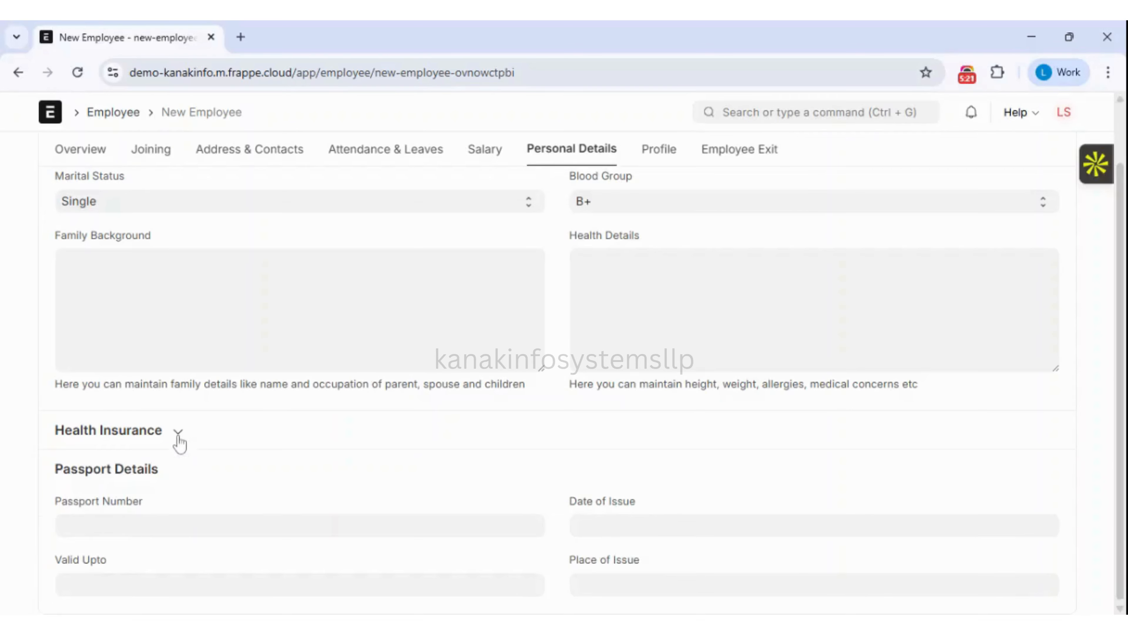
Check the passport number and date fields without filling them in.
left_click(157, 524)
left_click(631, 525)
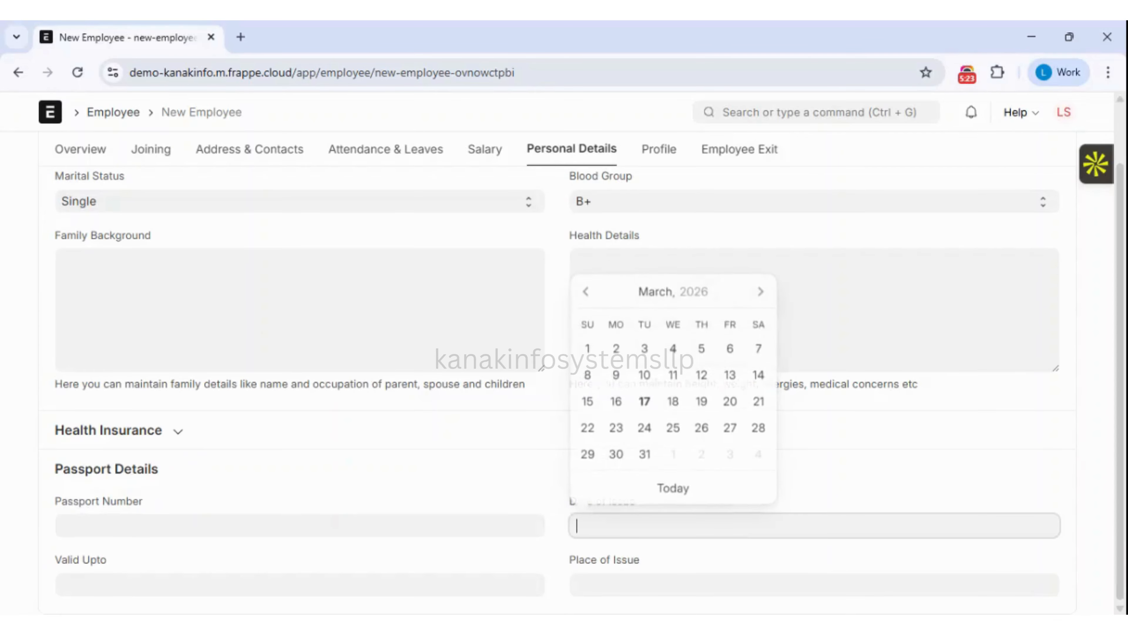
left_click(464, 585)
left_click(460, 562)
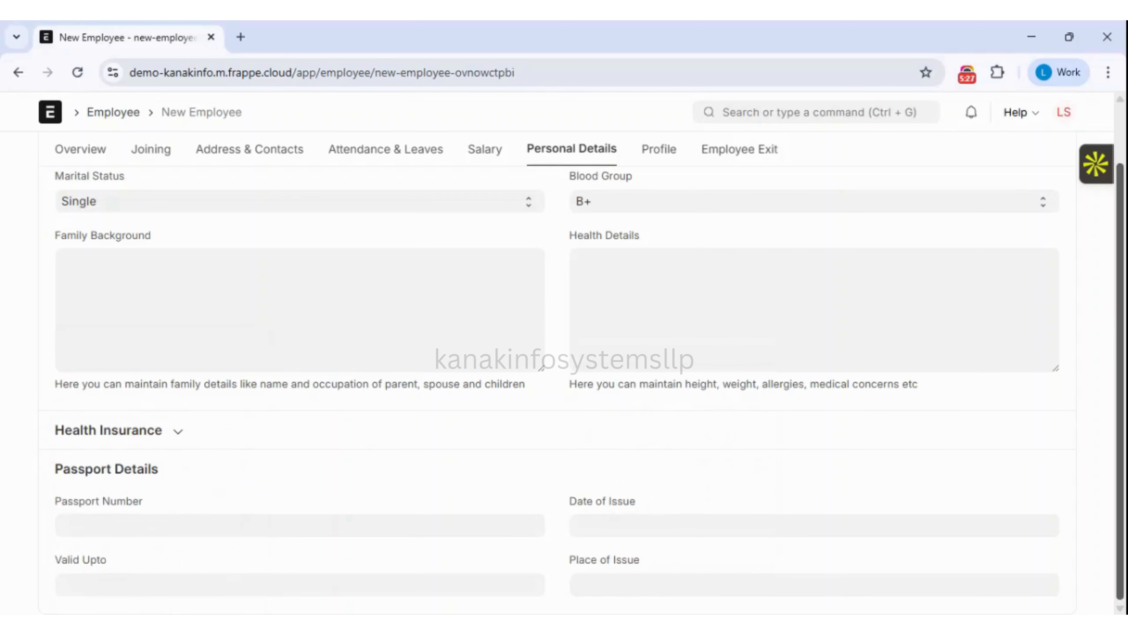
scroll(1104, 337, "up", 1)
left_click(670, 206)
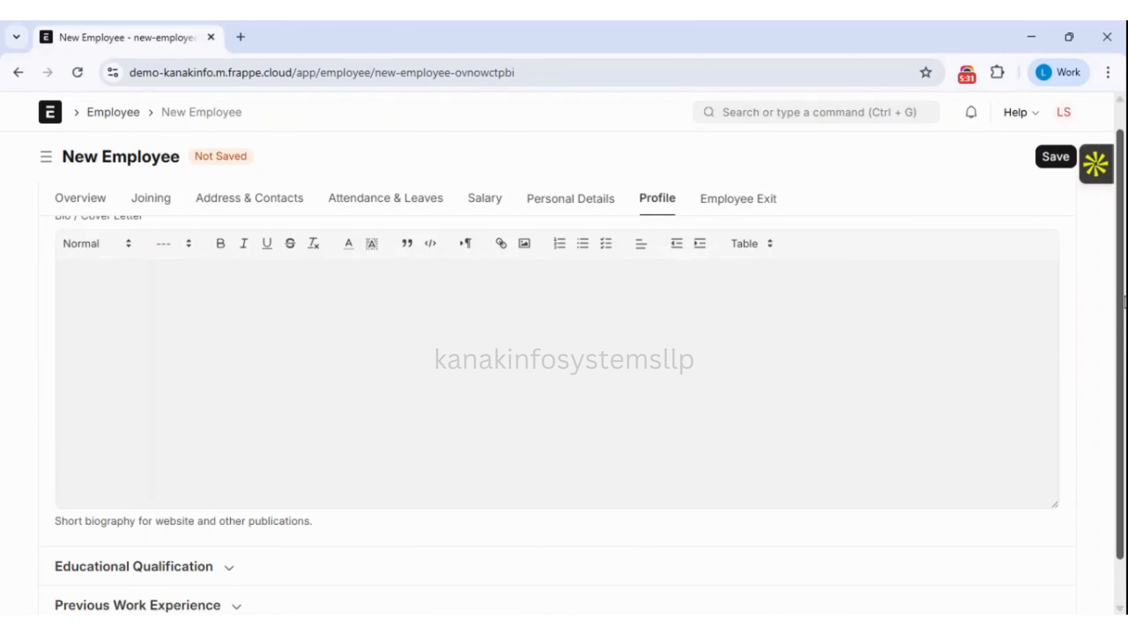
left_click_drag(1125, 303, 1125, 343)
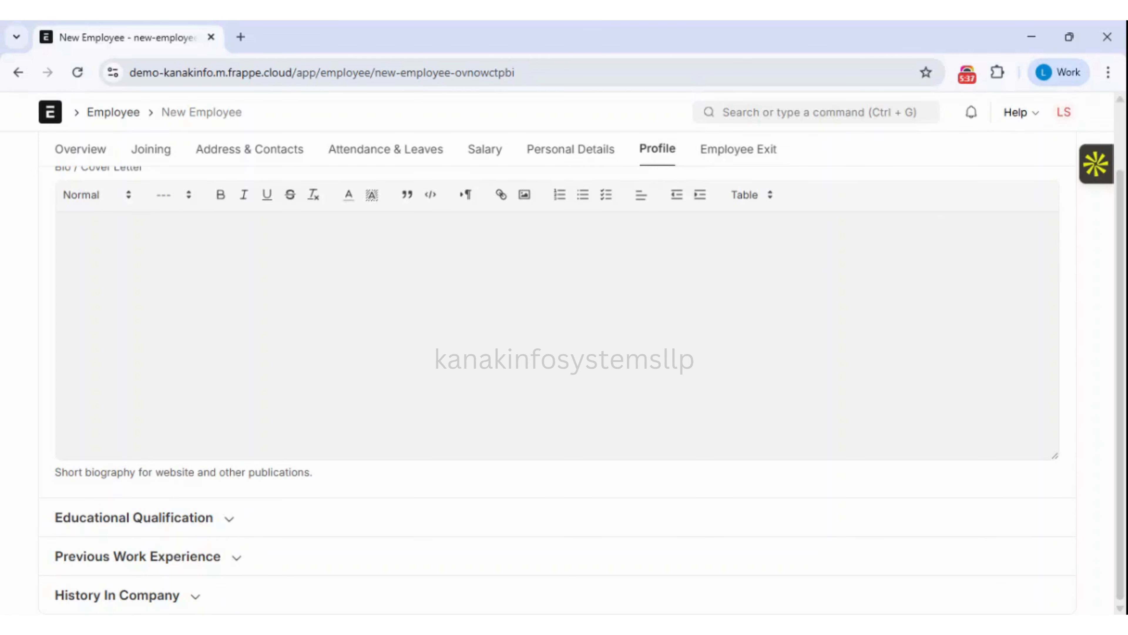
scroll(1124, 320, "up", 2)
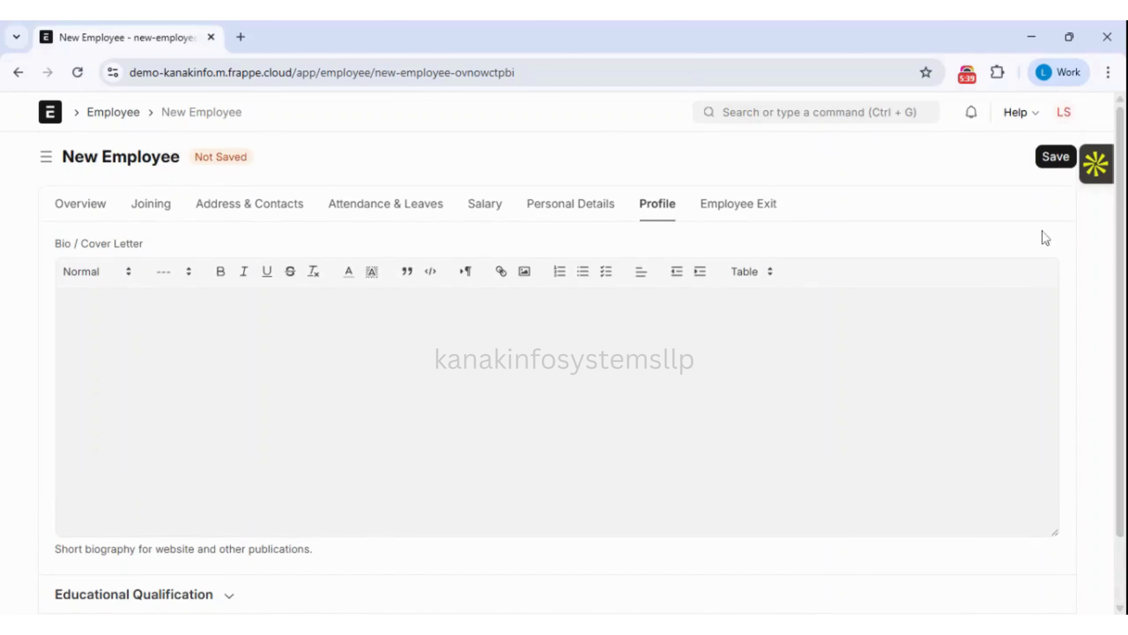
left_click(735, 211)
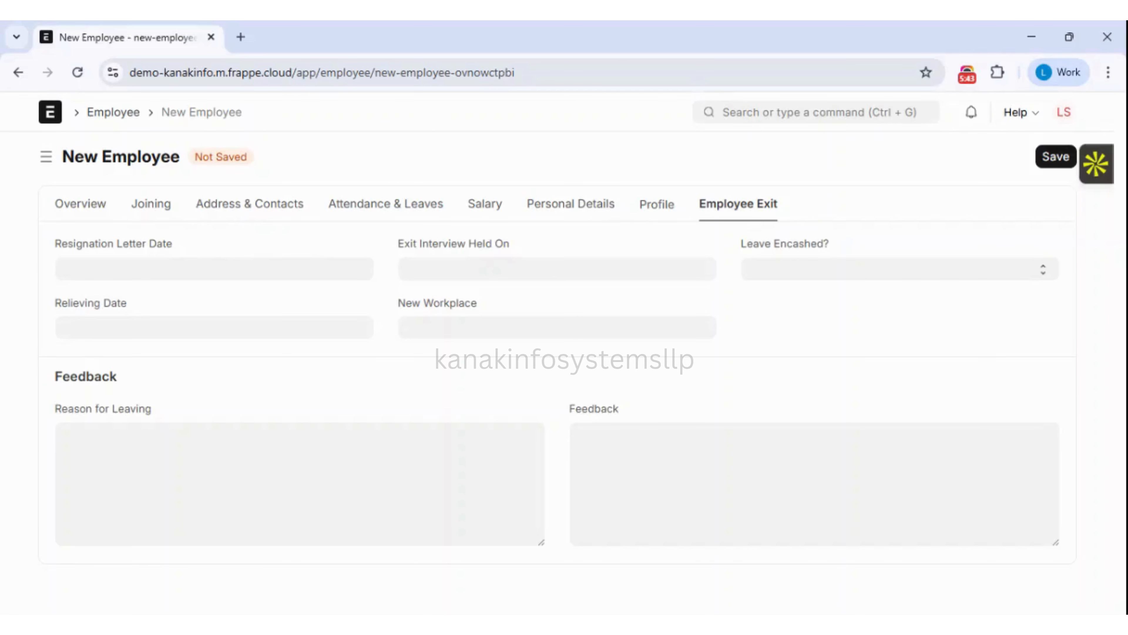
left_click(213, 269)
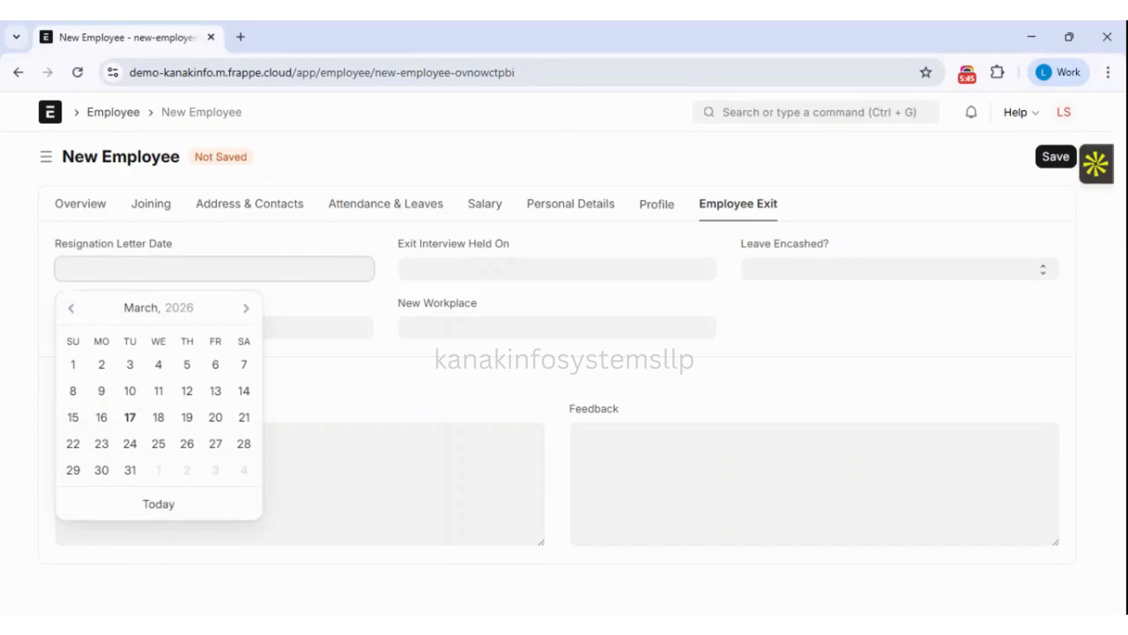
left_click(267, 250)
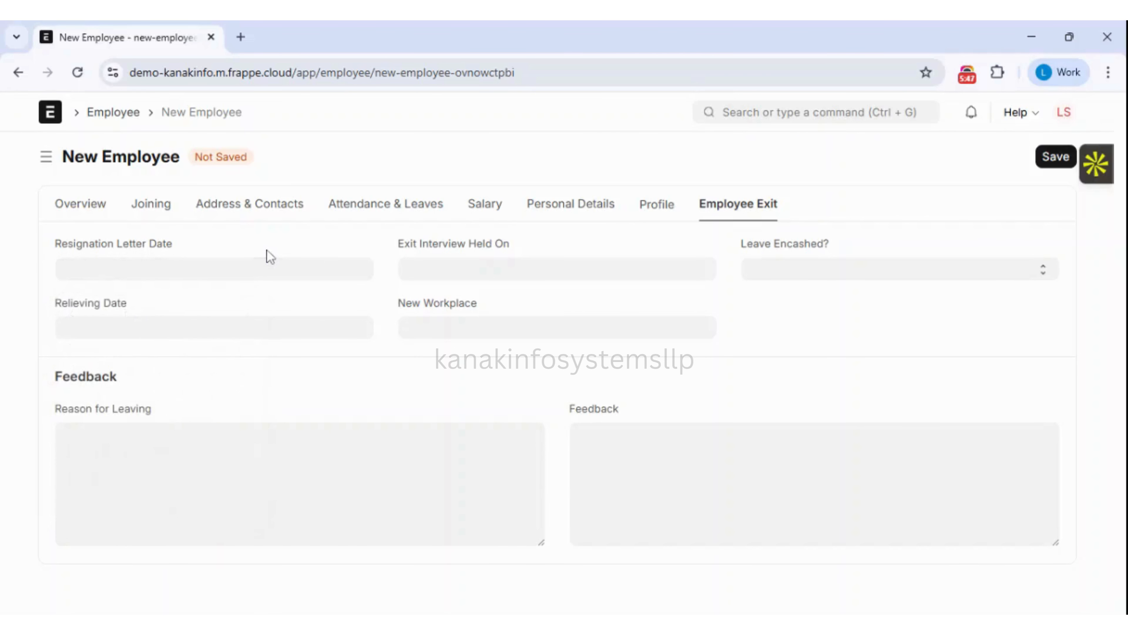
left_click(270, 326)
left_click(258, 270)
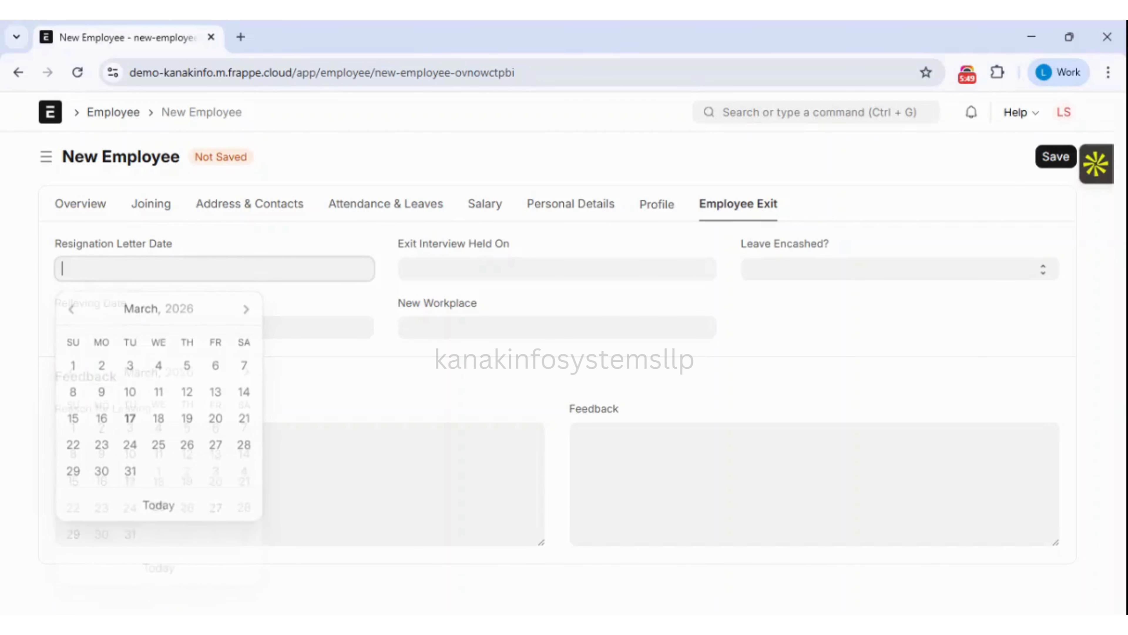
left_click(270, 246)
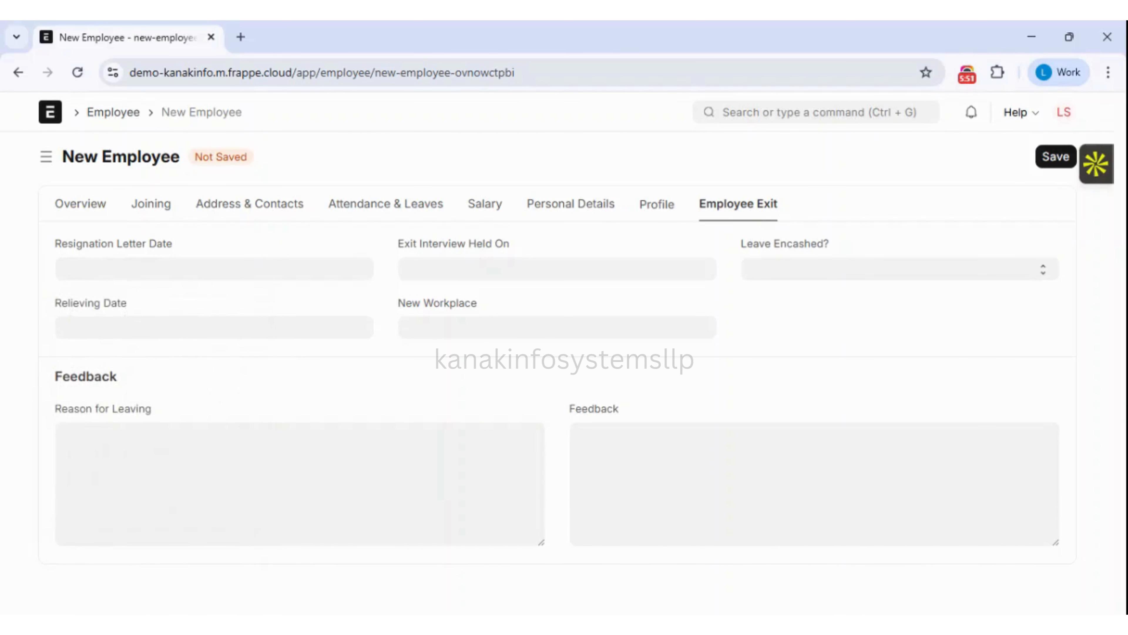
left_click(475, 267)
left_click(787, 312)
left_click(645, 327)
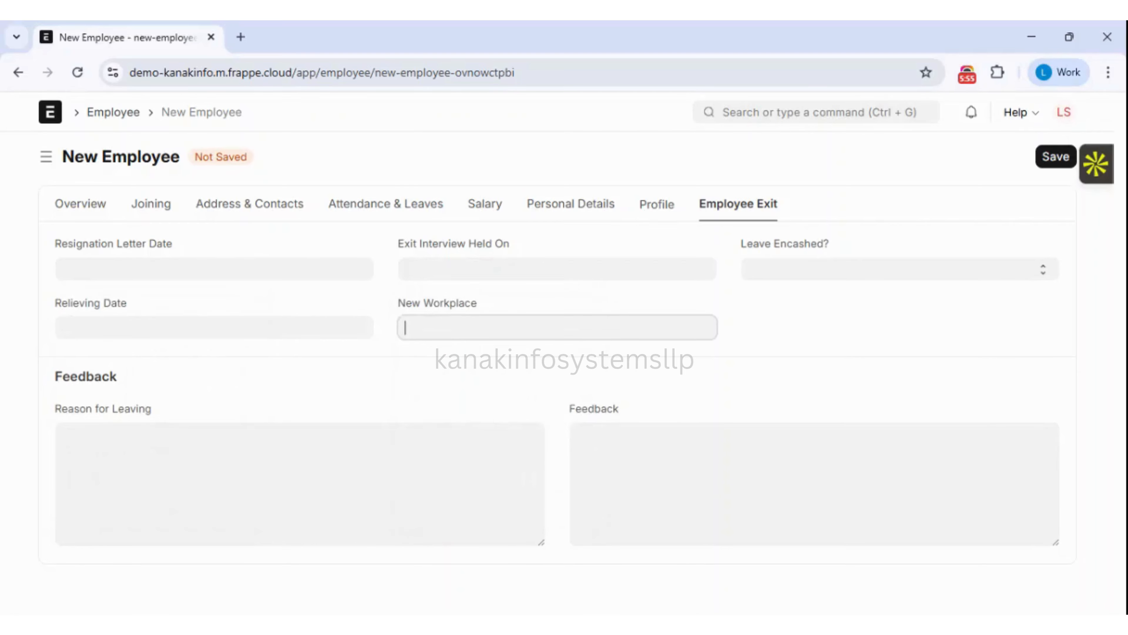
left_click(843, 316)
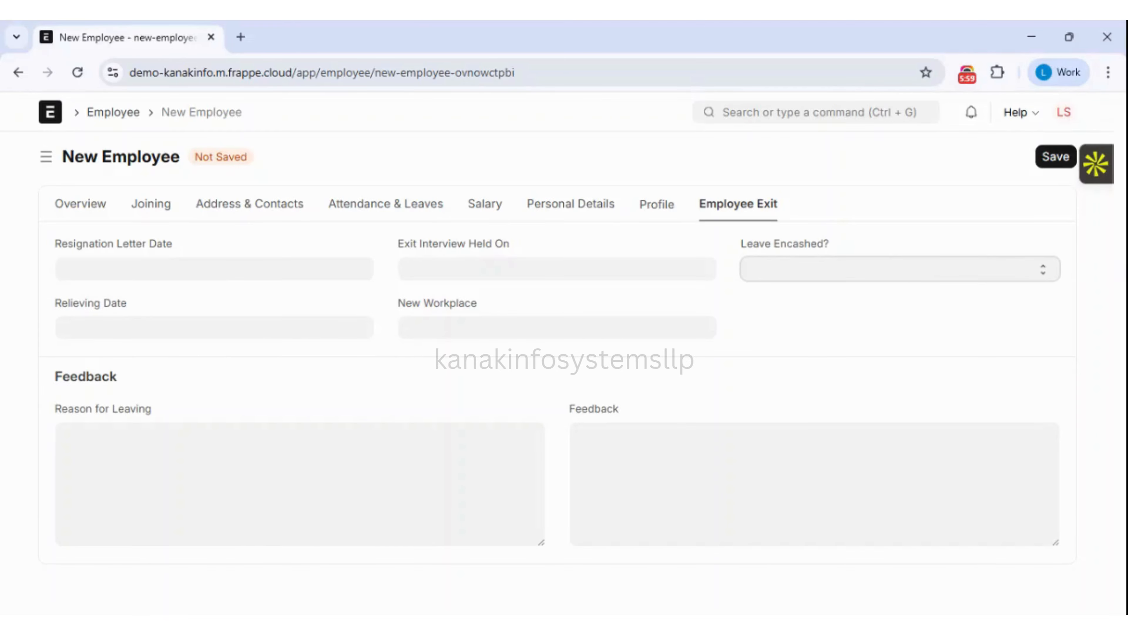
left_click(300, 483)
left_click(595, 451)
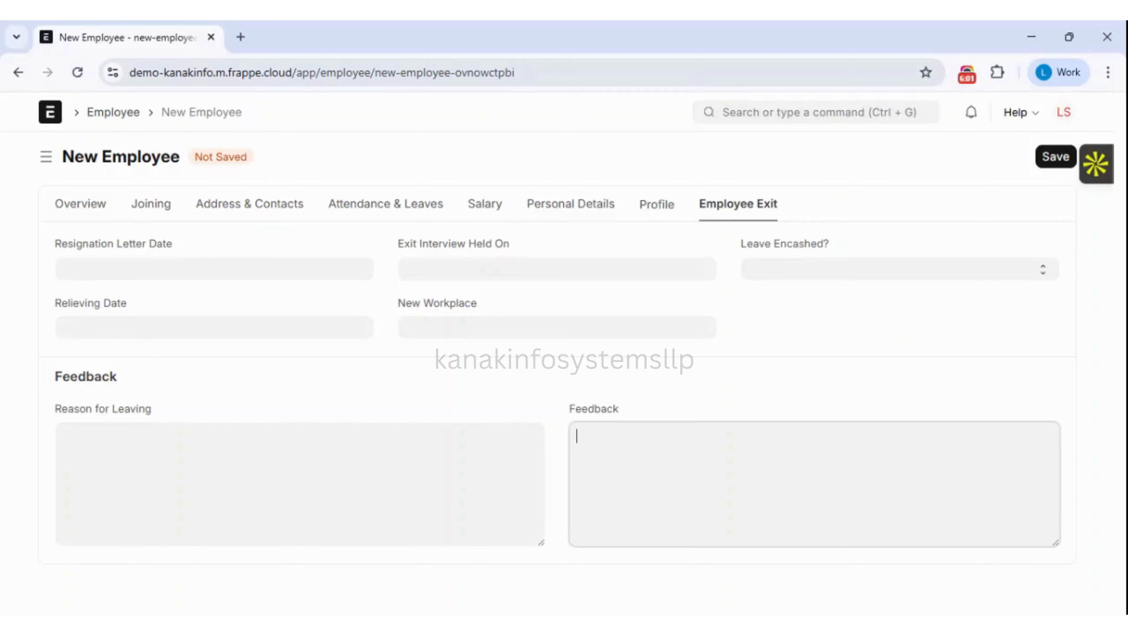
left_click(315, 377)
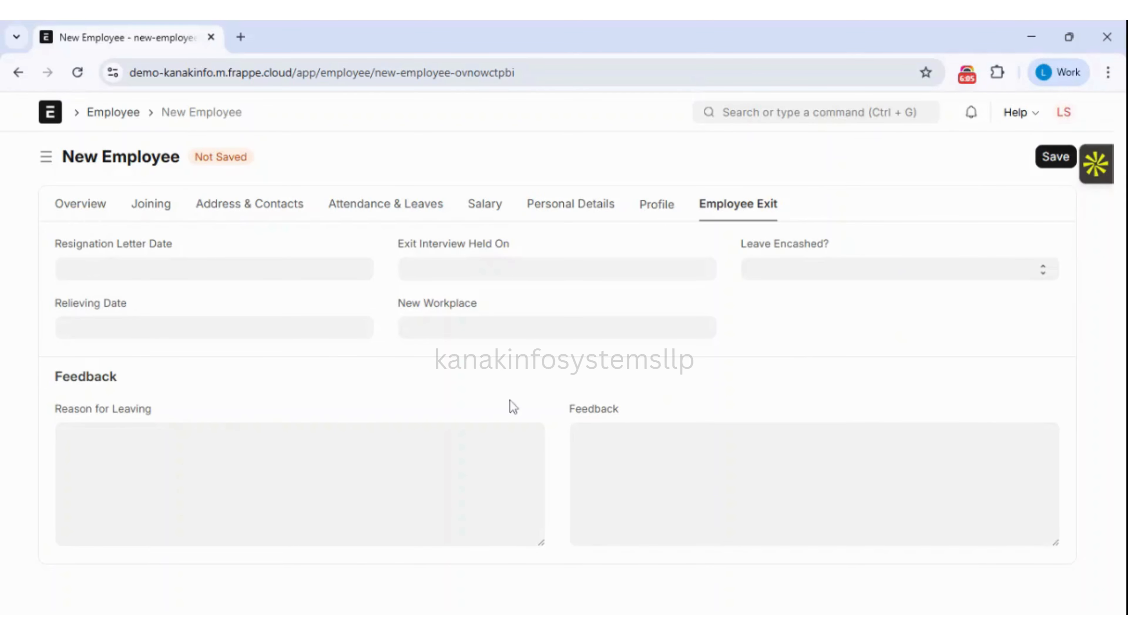
Save the new employee, return to the Employee list, and toggle the select-all checkbox.
left_click(98, 202)
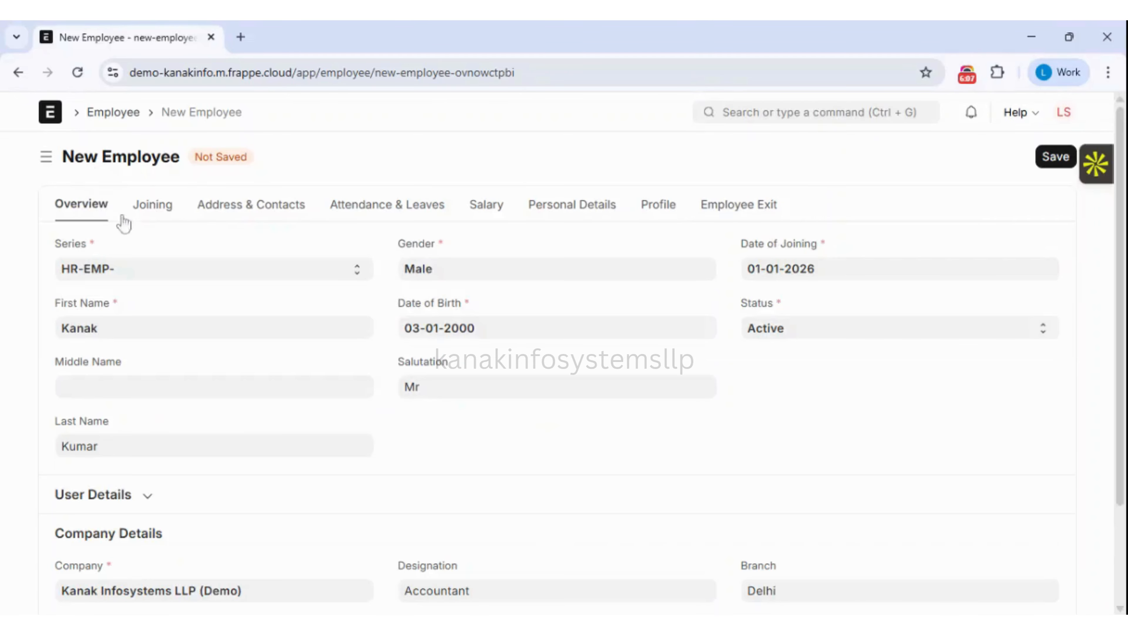
left_click(1055, 157)
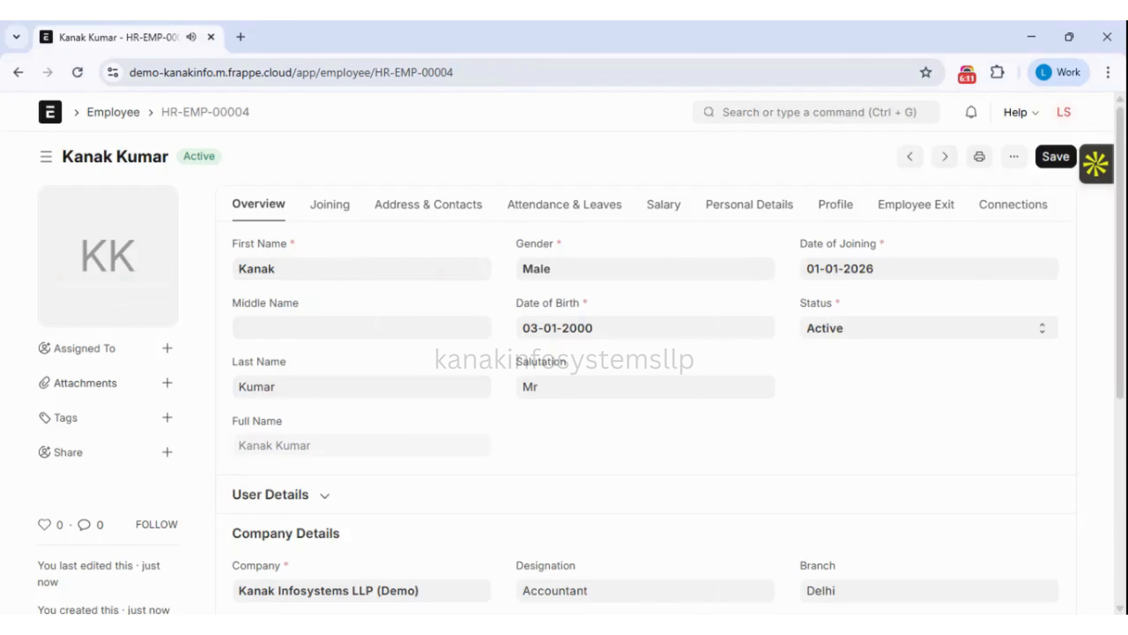
left_click(115, 112)
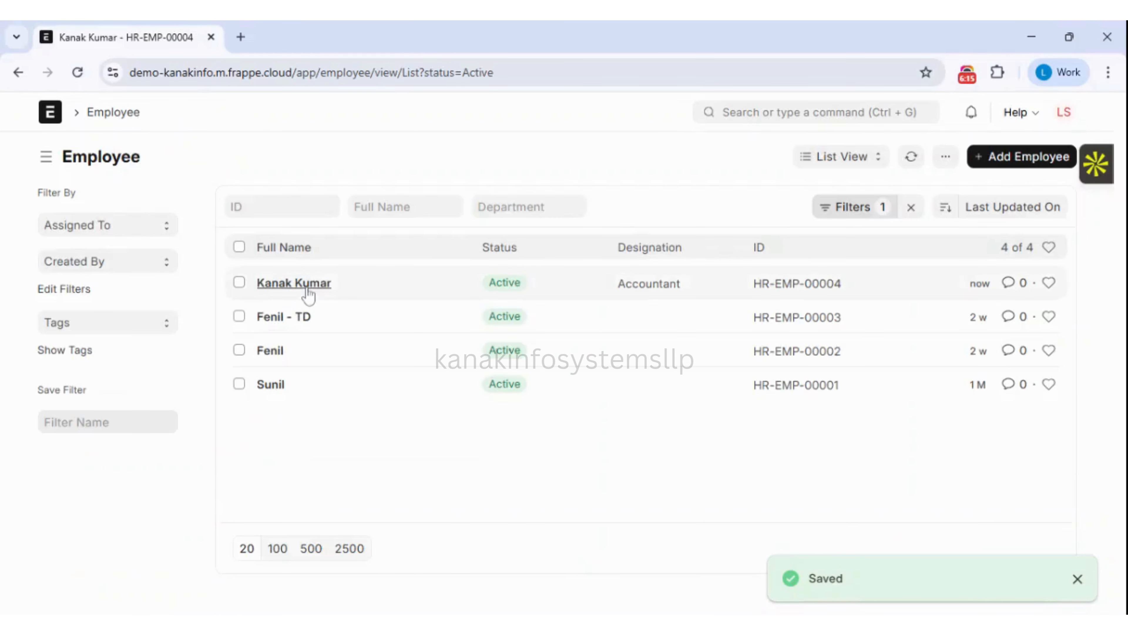
left_click(240, 247)
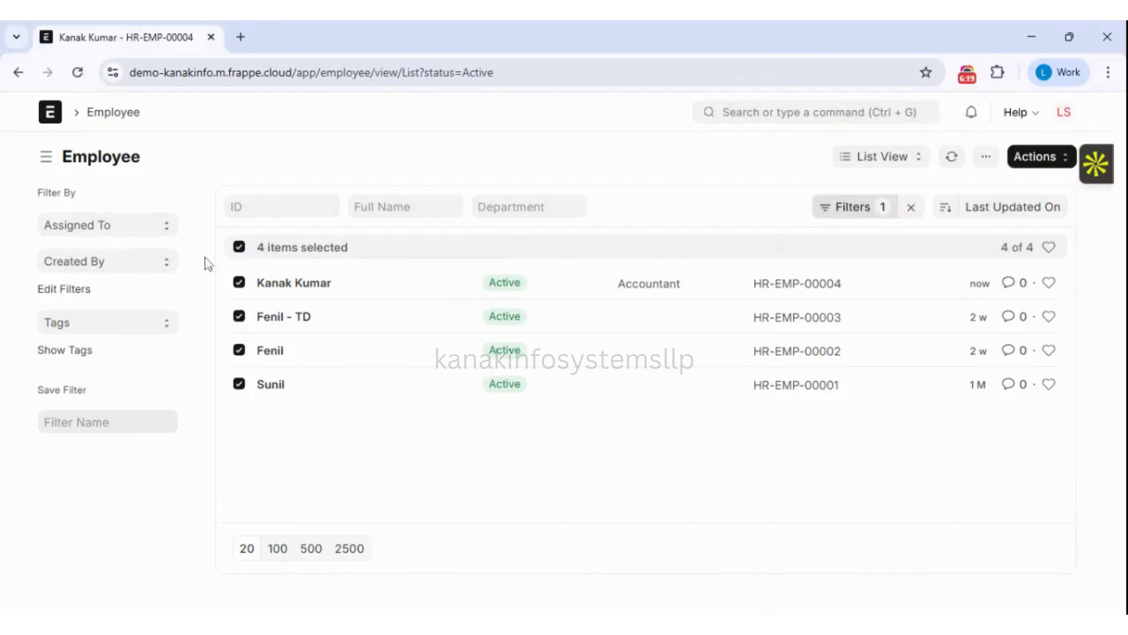
left_click(239, 247)
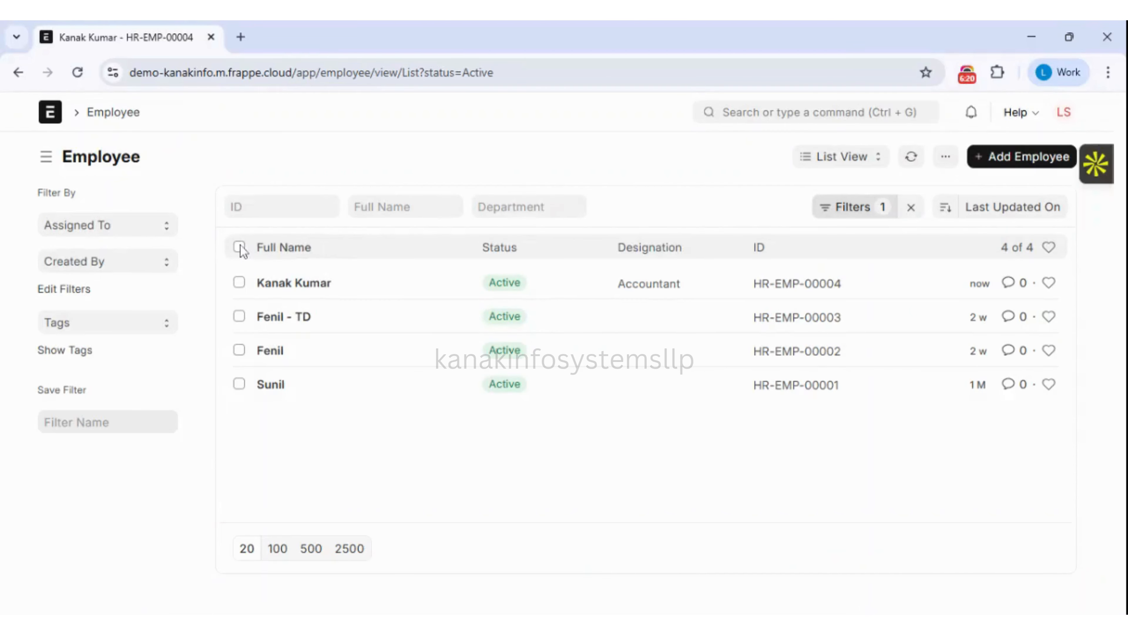
From the Employee list menu, add a Data Import with Import Type 'Insert New Records' and save it.
left_click(946, 159)
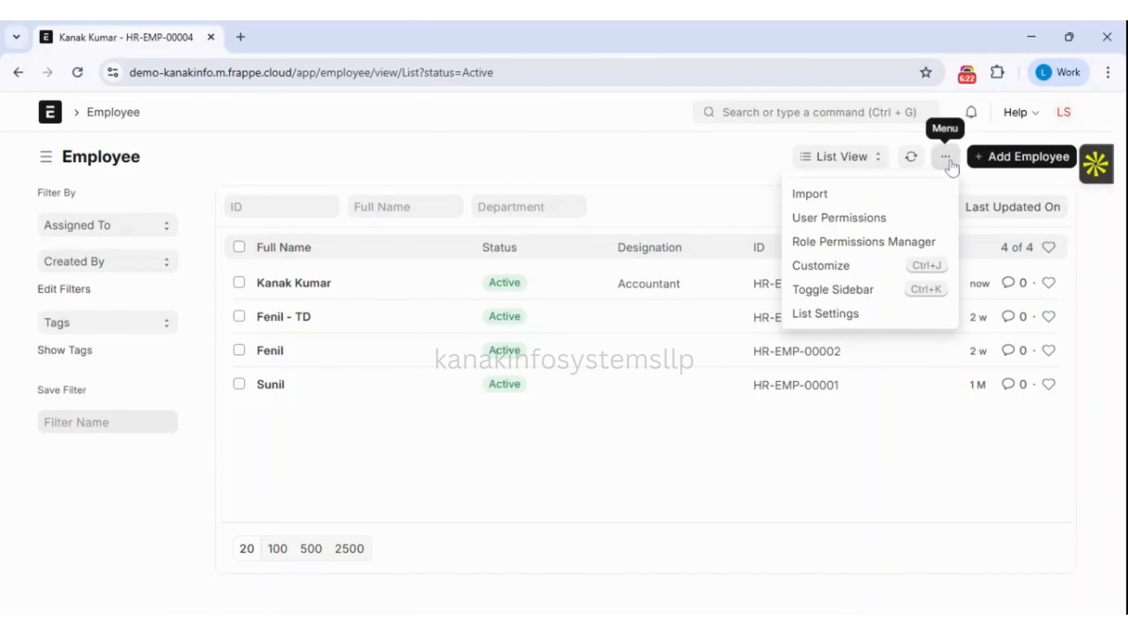
left_click(818, 202)
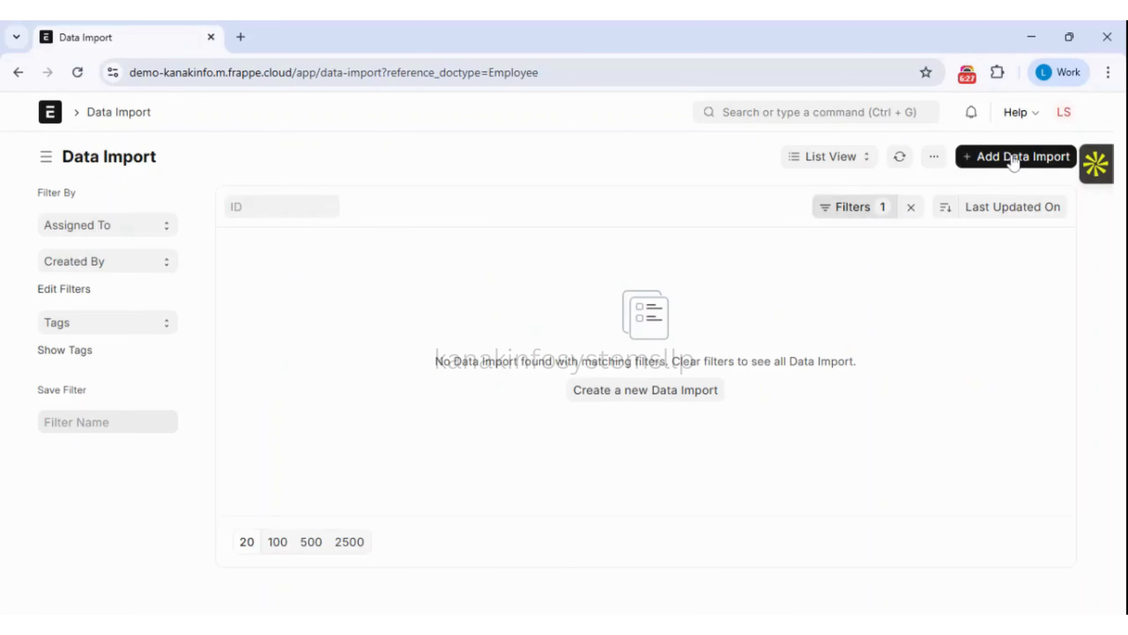
left_click(1014, 161)
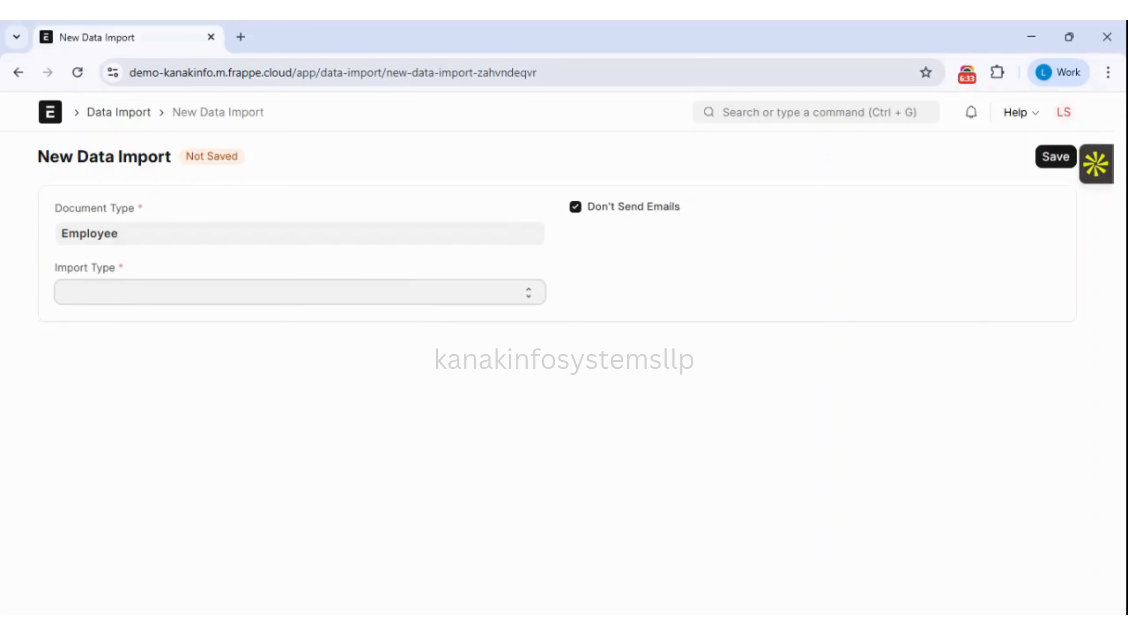
left_click(117, 327)
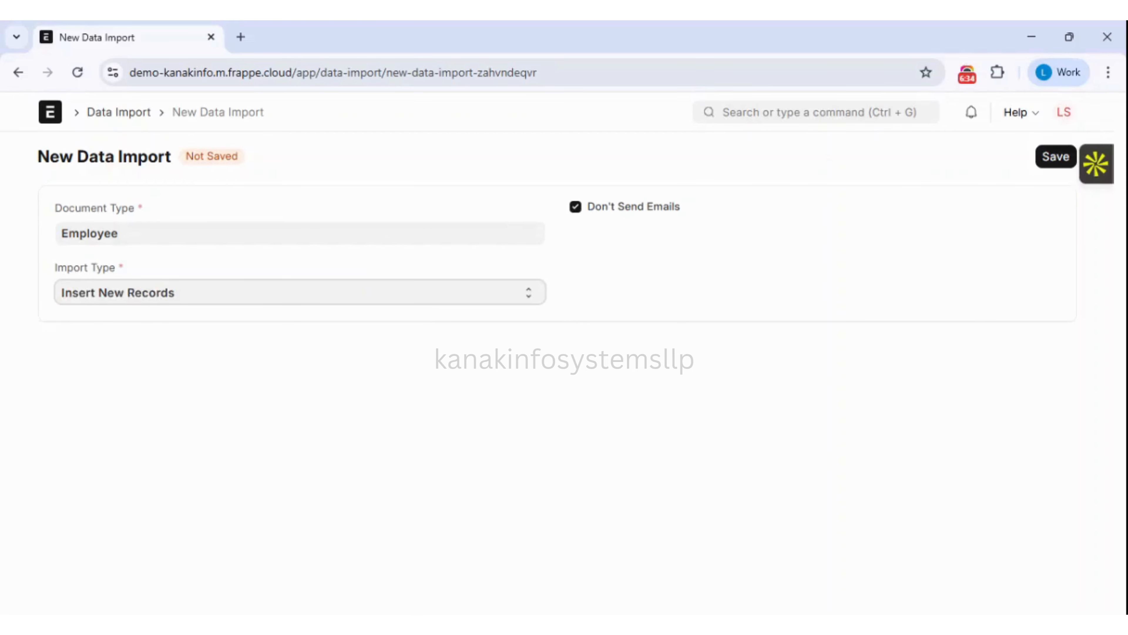
left_click(1049, 161)
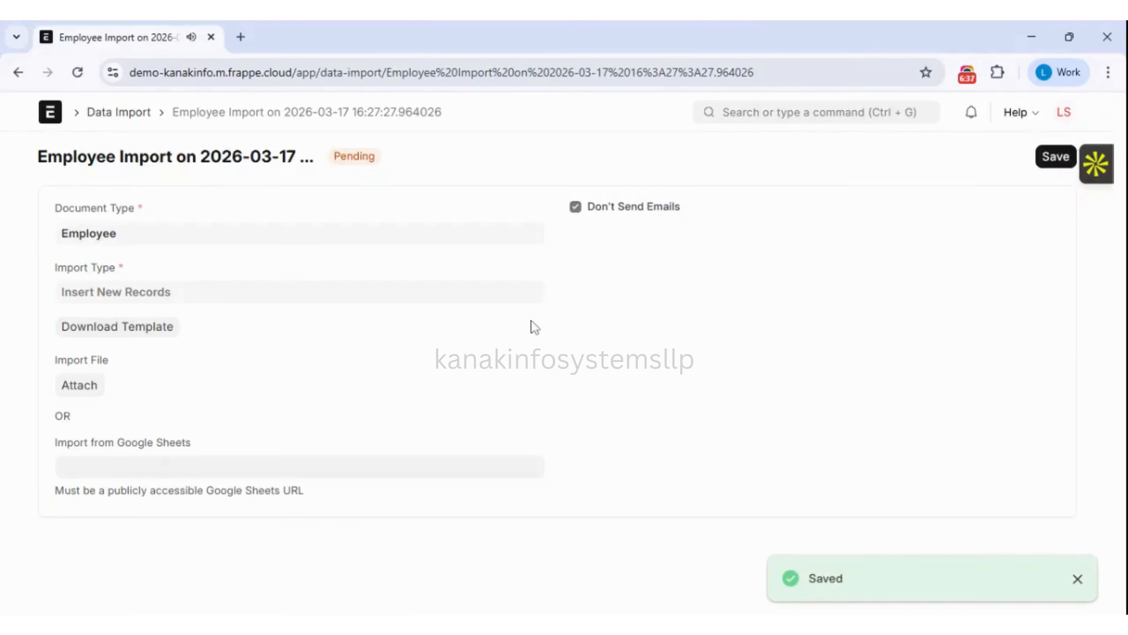
Export a blank CSV Employee import template with only the mandatory fields, then close the dialog.
left_click(150, 337)
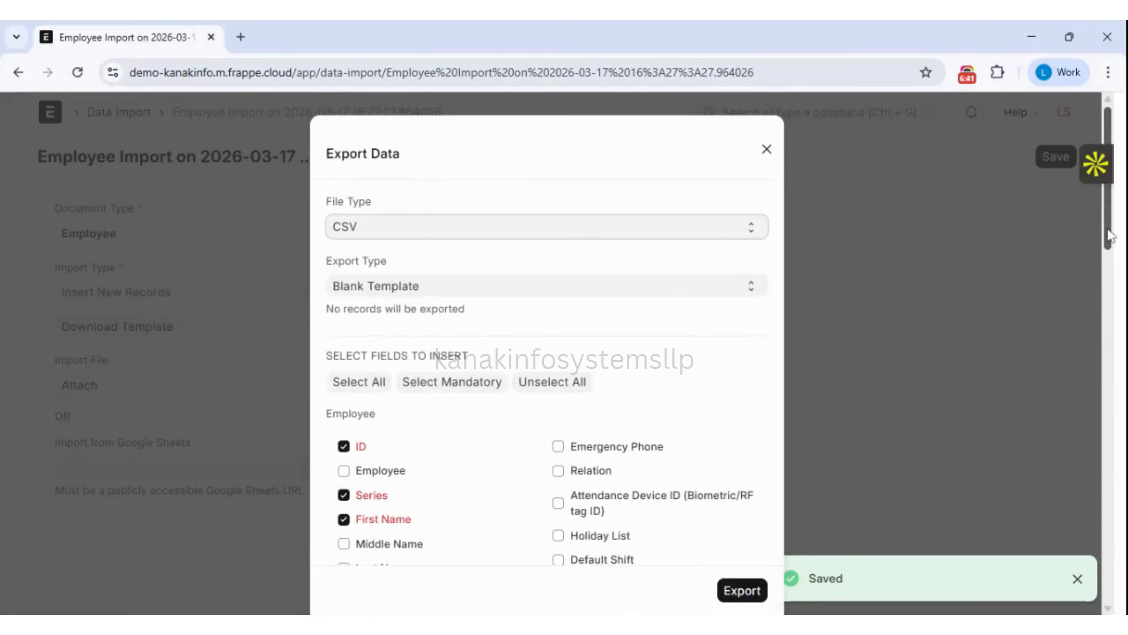
scroll(1115, 283, "down", 4)
mouse_move(1113, 277)
left_mouse_down()
mouse_move(1115, 381)
mouse_move(1098, 280)
left_mouse_up()
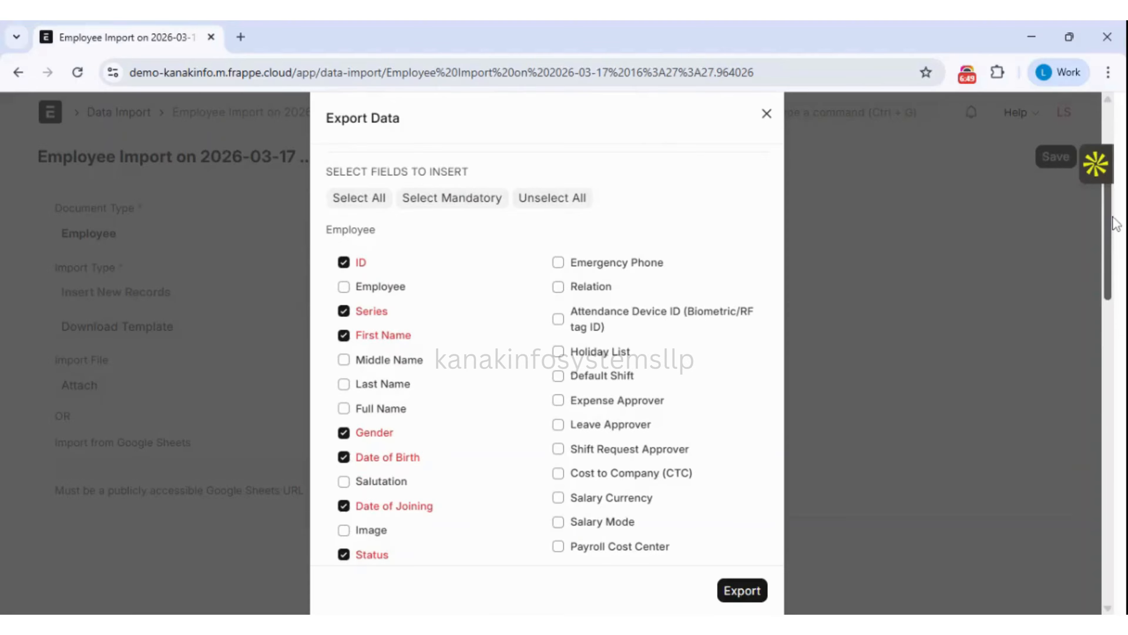
mouse_move(1107, 237)
left_mouse_down()
mouse_move(1103, 392)
mouse_move(1116, 222)
left_mouse_up()
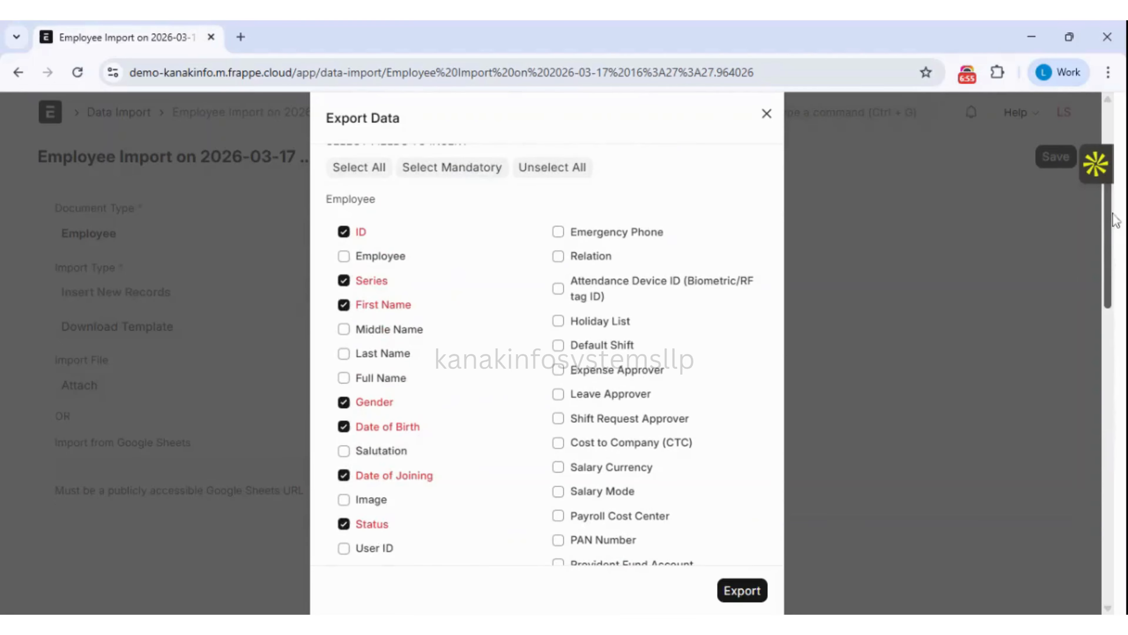
left_click(741, 591)
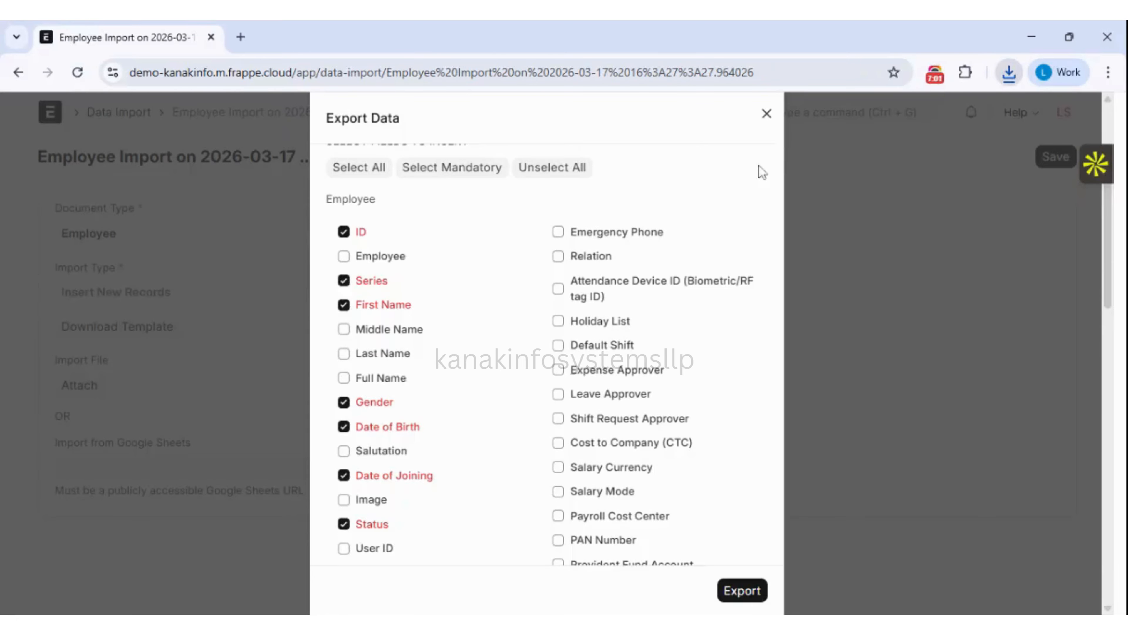
left_click(869, 209)
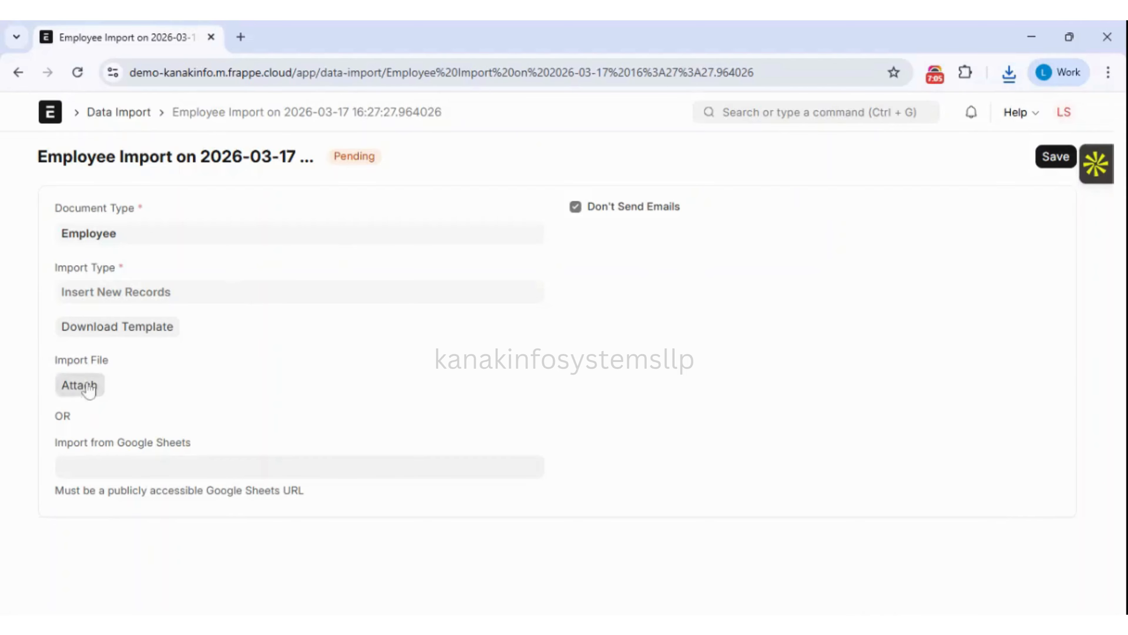
Go back to the Employee list, view the employees in Report View, then return to the list.
left_click(18, 73)
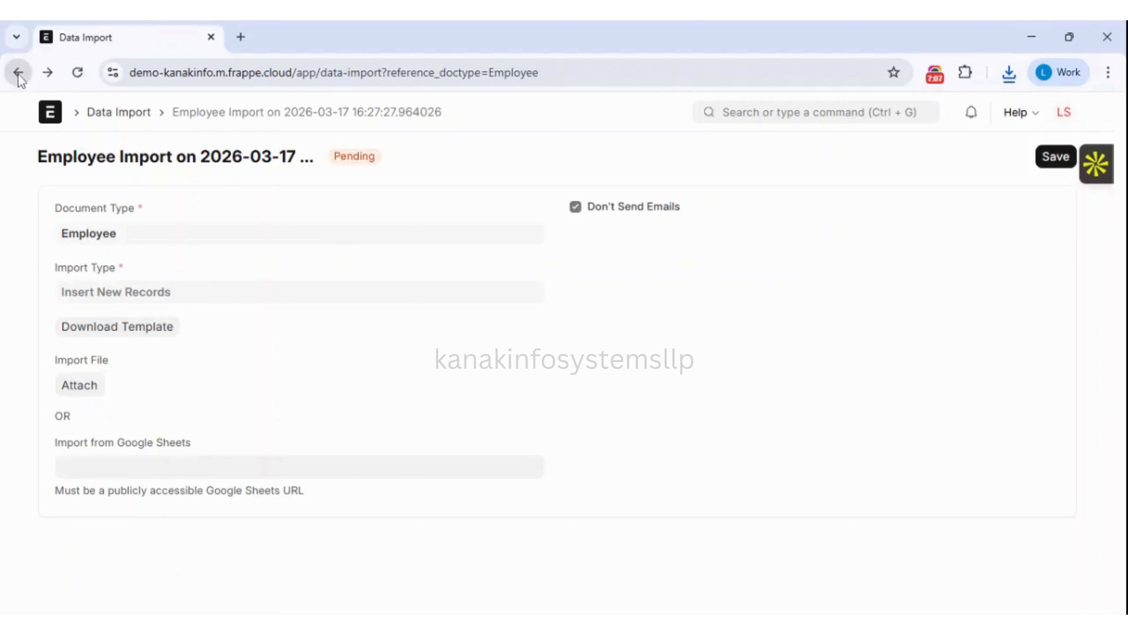
left_click(18, 73)
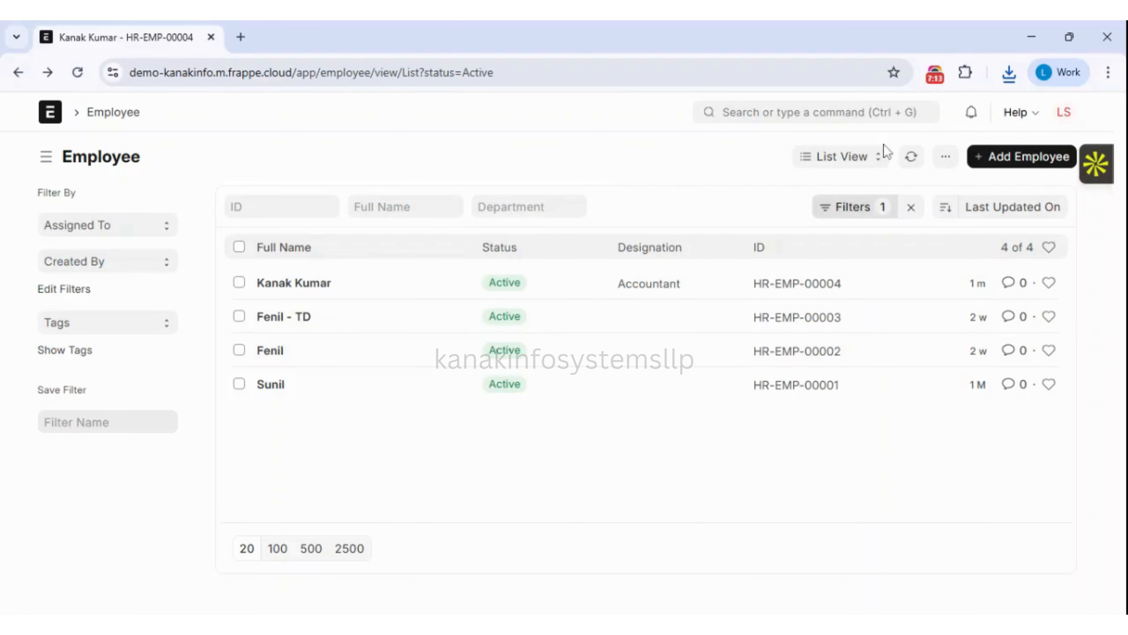
left_click(842, 159)
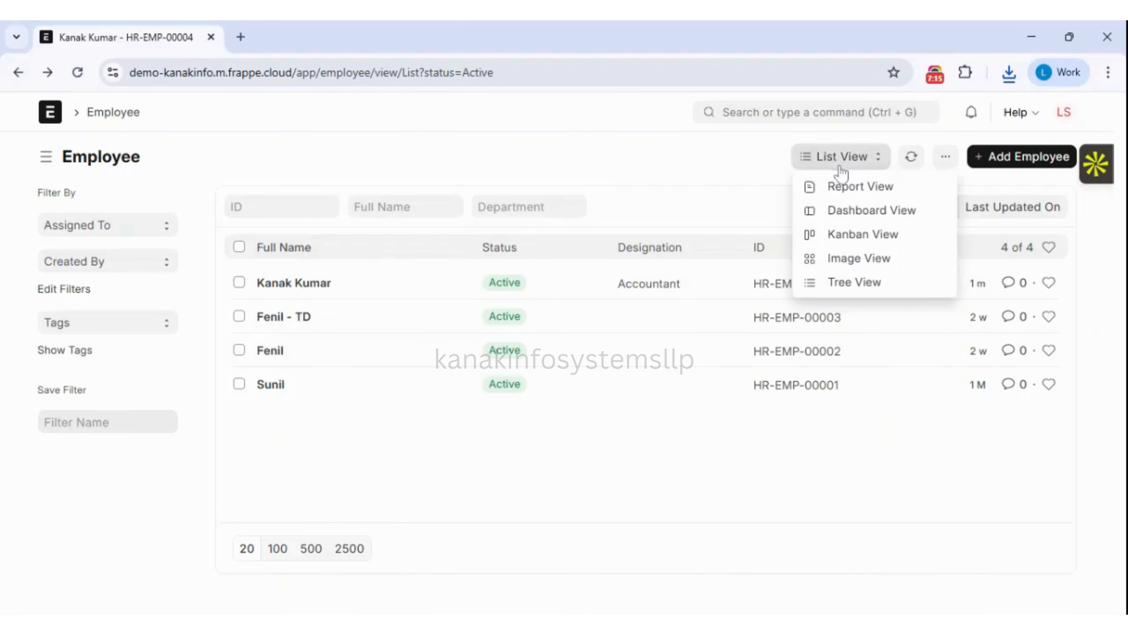
left_click(854, 188)
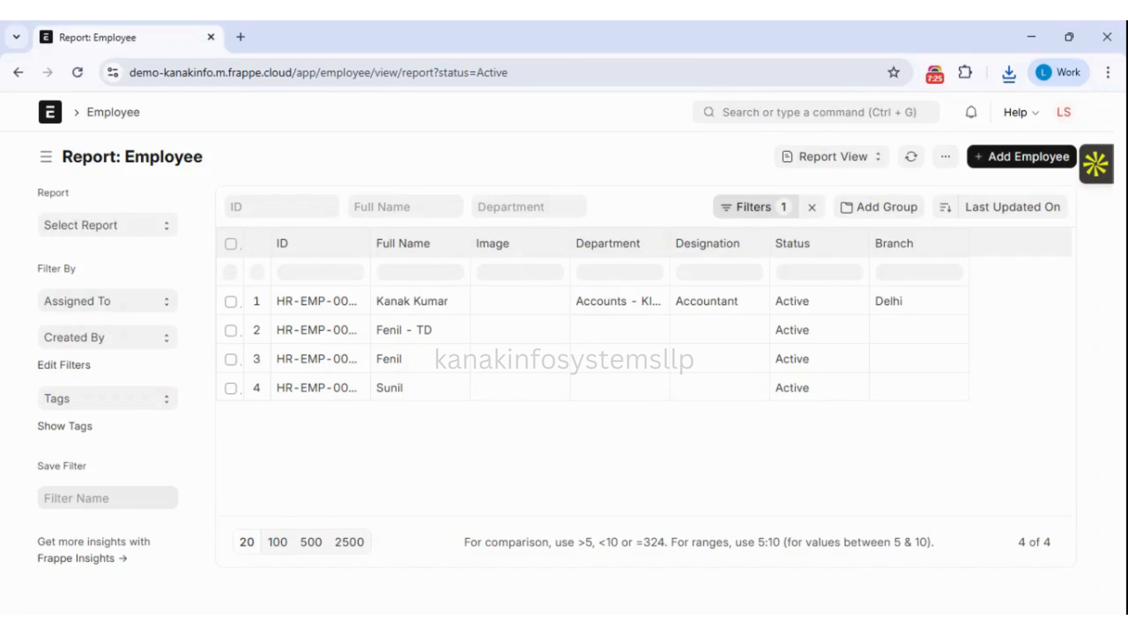
left_click(17, 74)
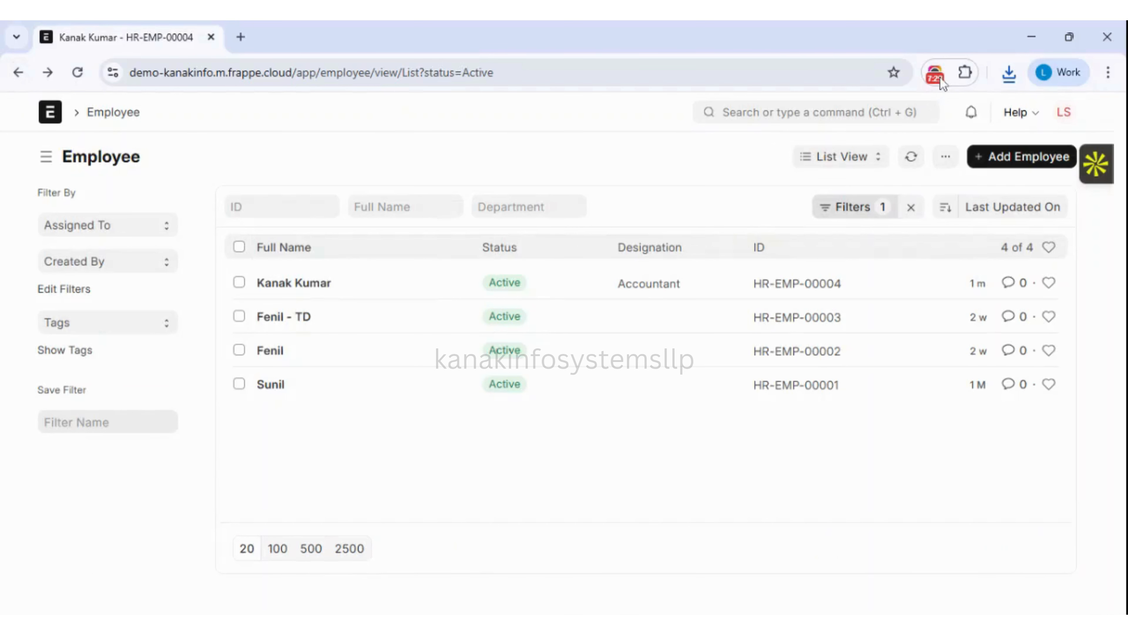